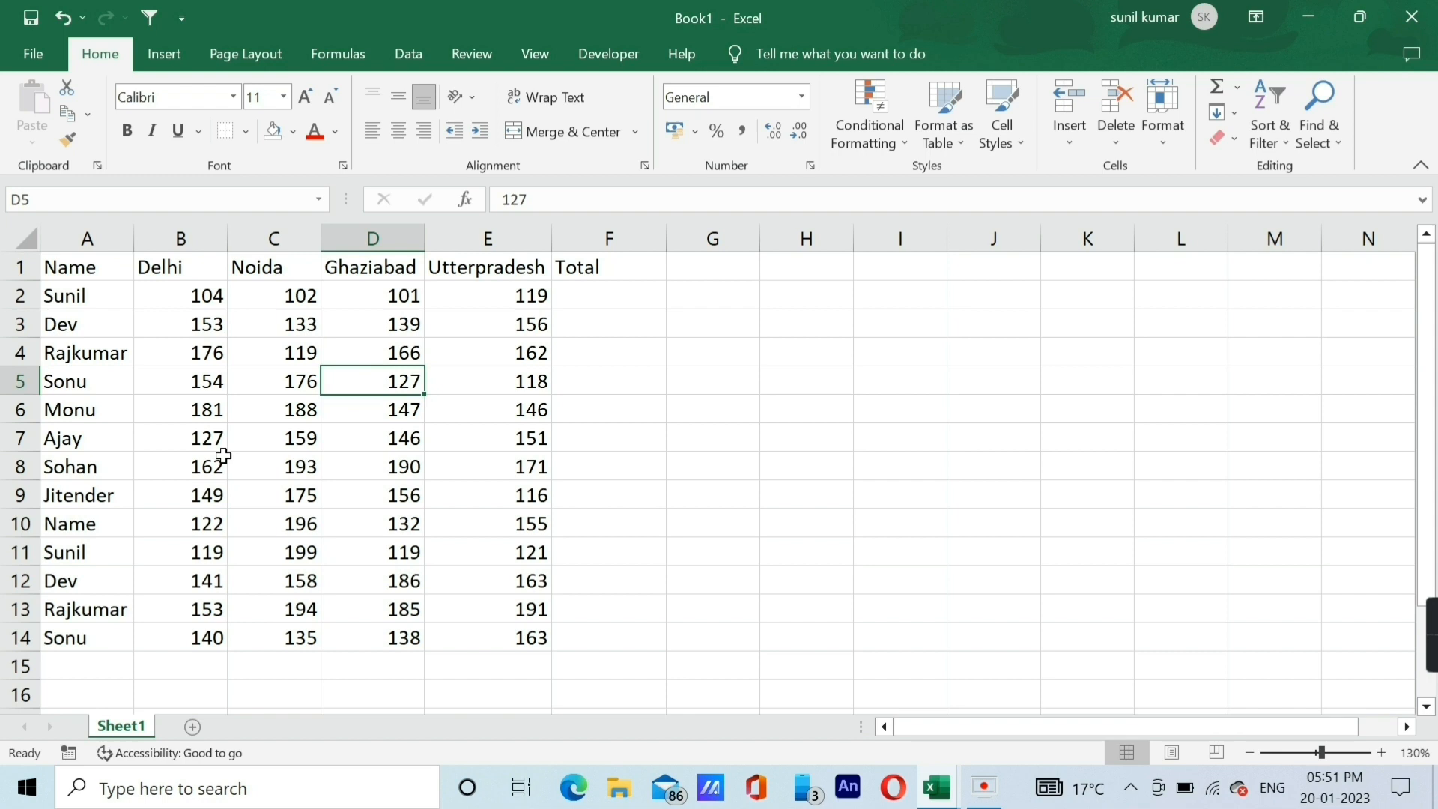
Select the entire data table A1:F14, and return to a single cell in the Delhi column.
click(209, 360)
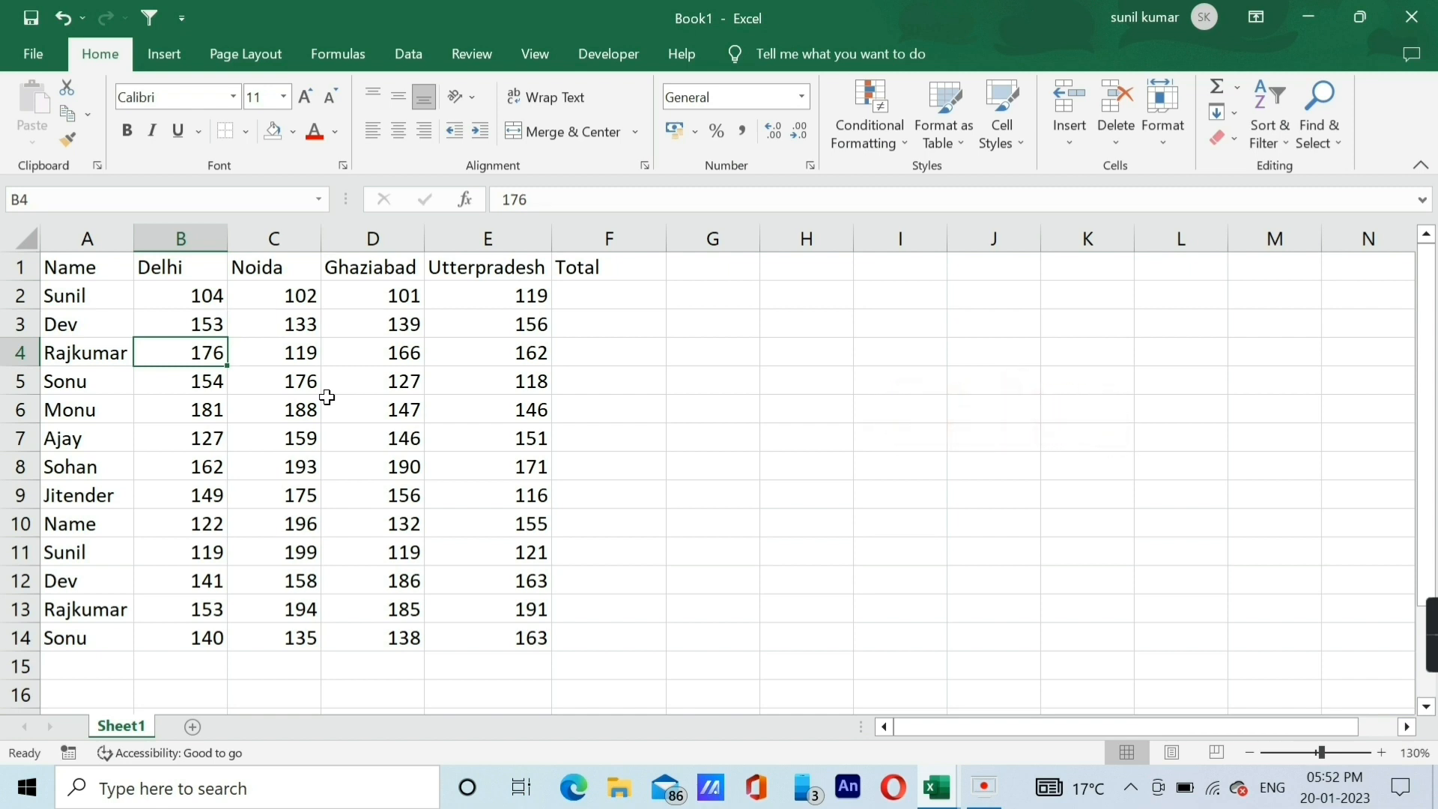
key(ctrl+a)
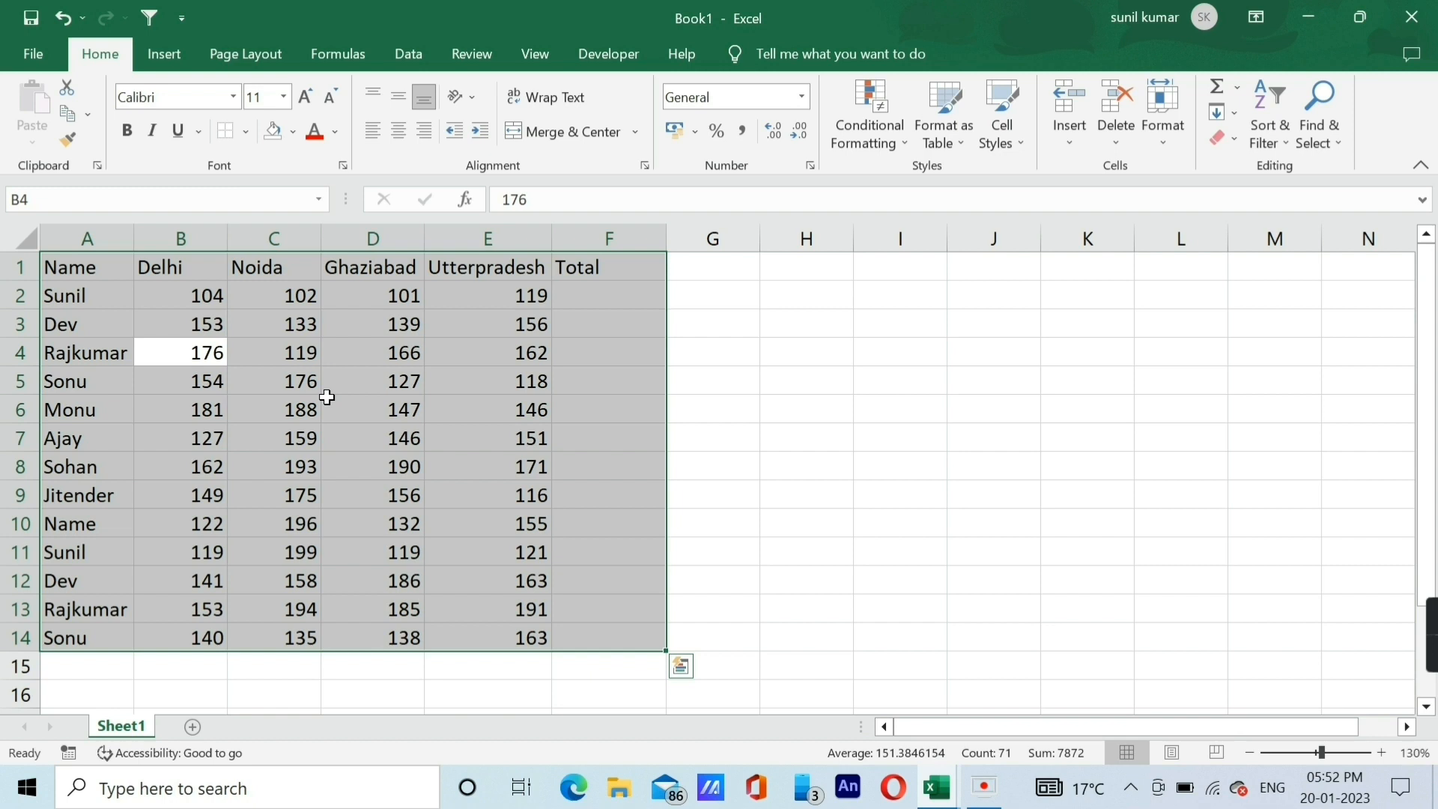
key(Down)
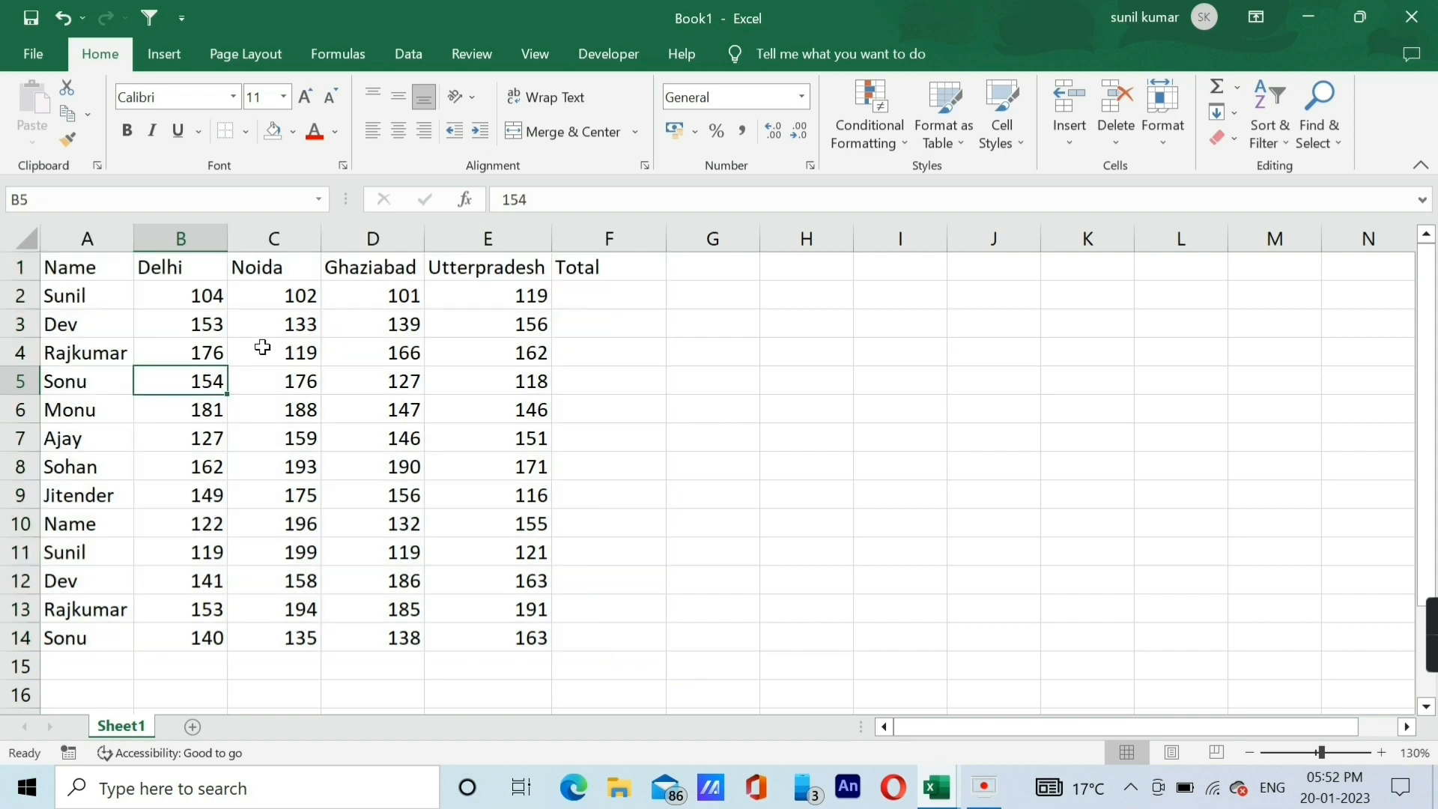
Make the entire data table A1:F14 bold, and undo the bold formatting.
key(ctrl+b)
key(ctrl+a)
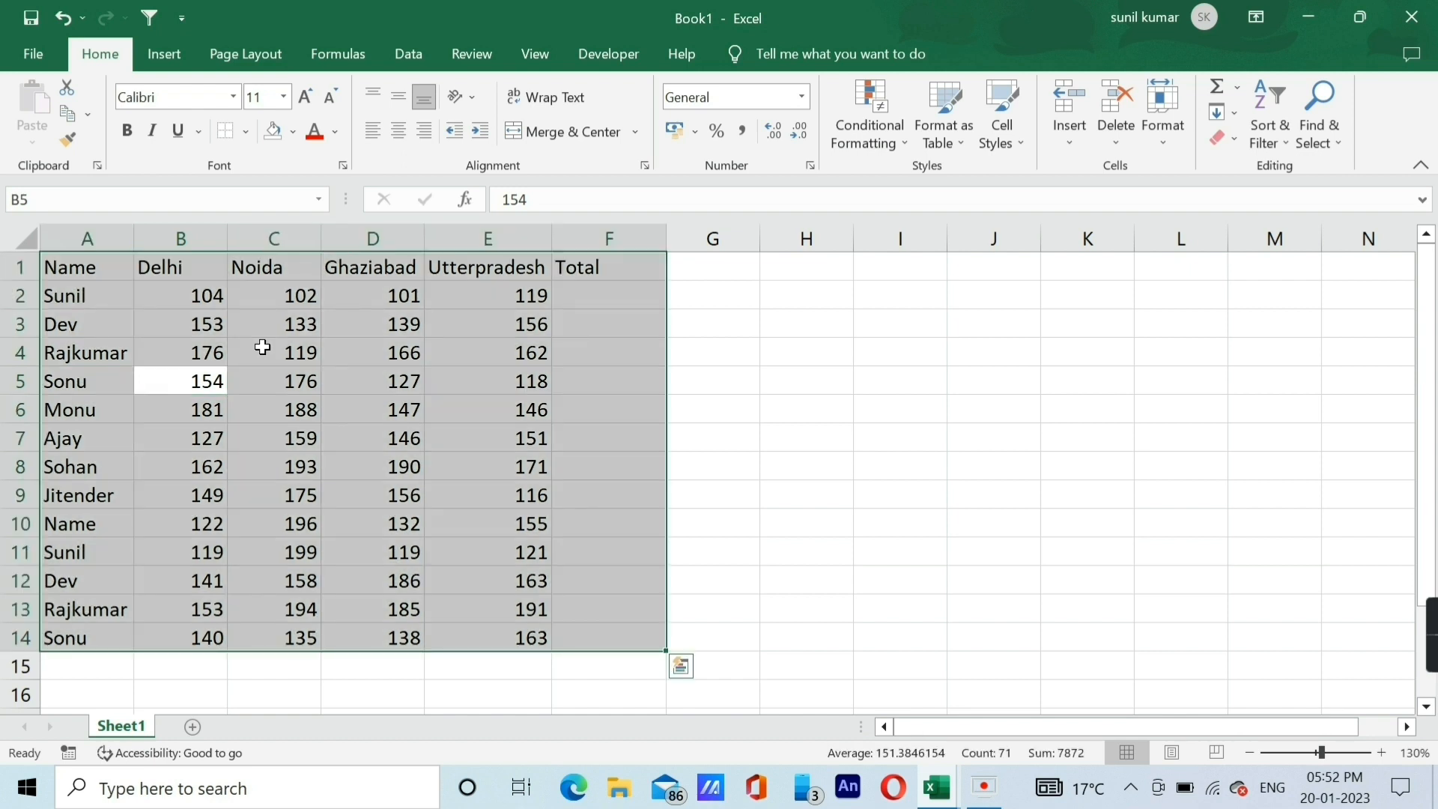
key(ctrl+b)
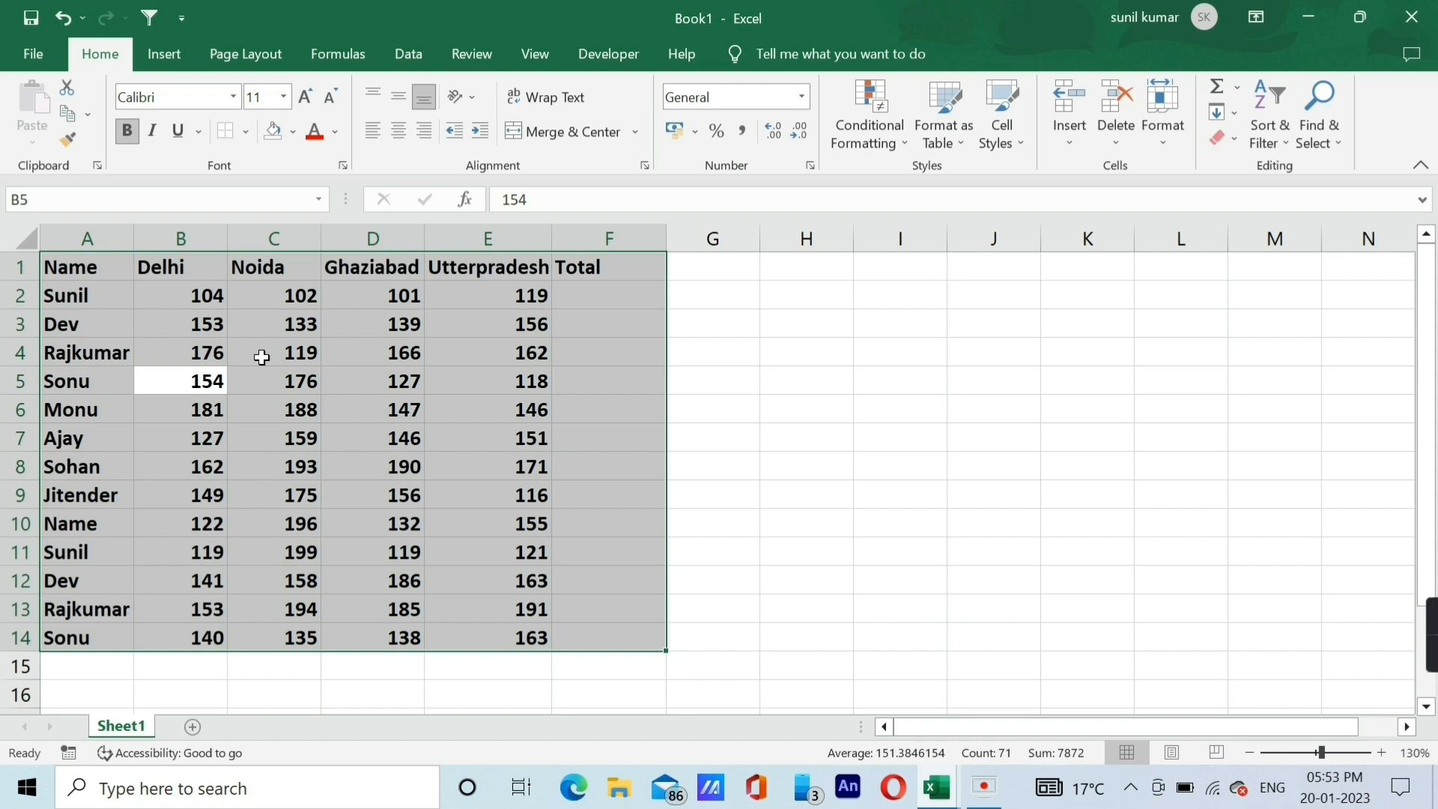
key(ctrl+z)
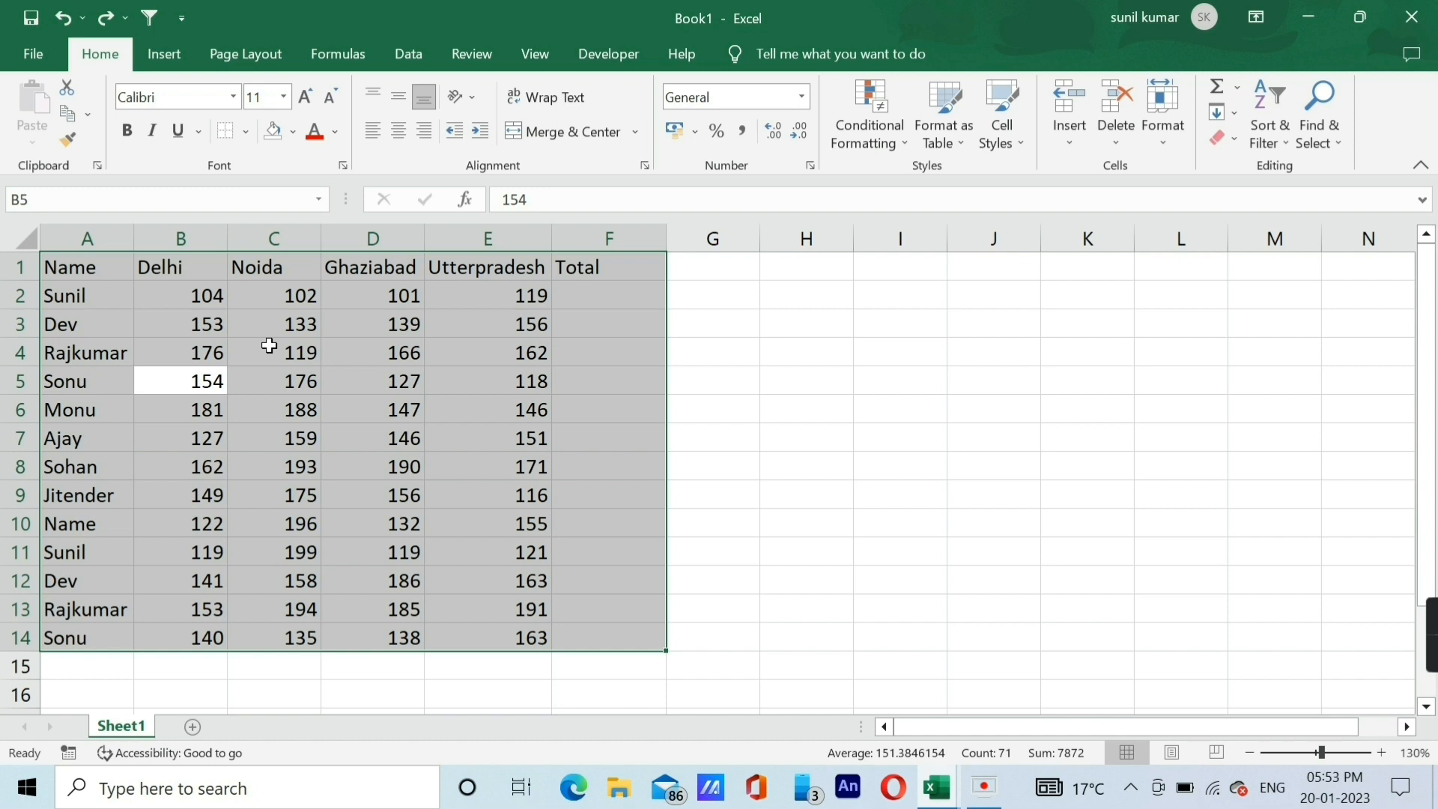
Italicise the selected data table A1:F14, and remove the italics again.
key(ctrl+i)
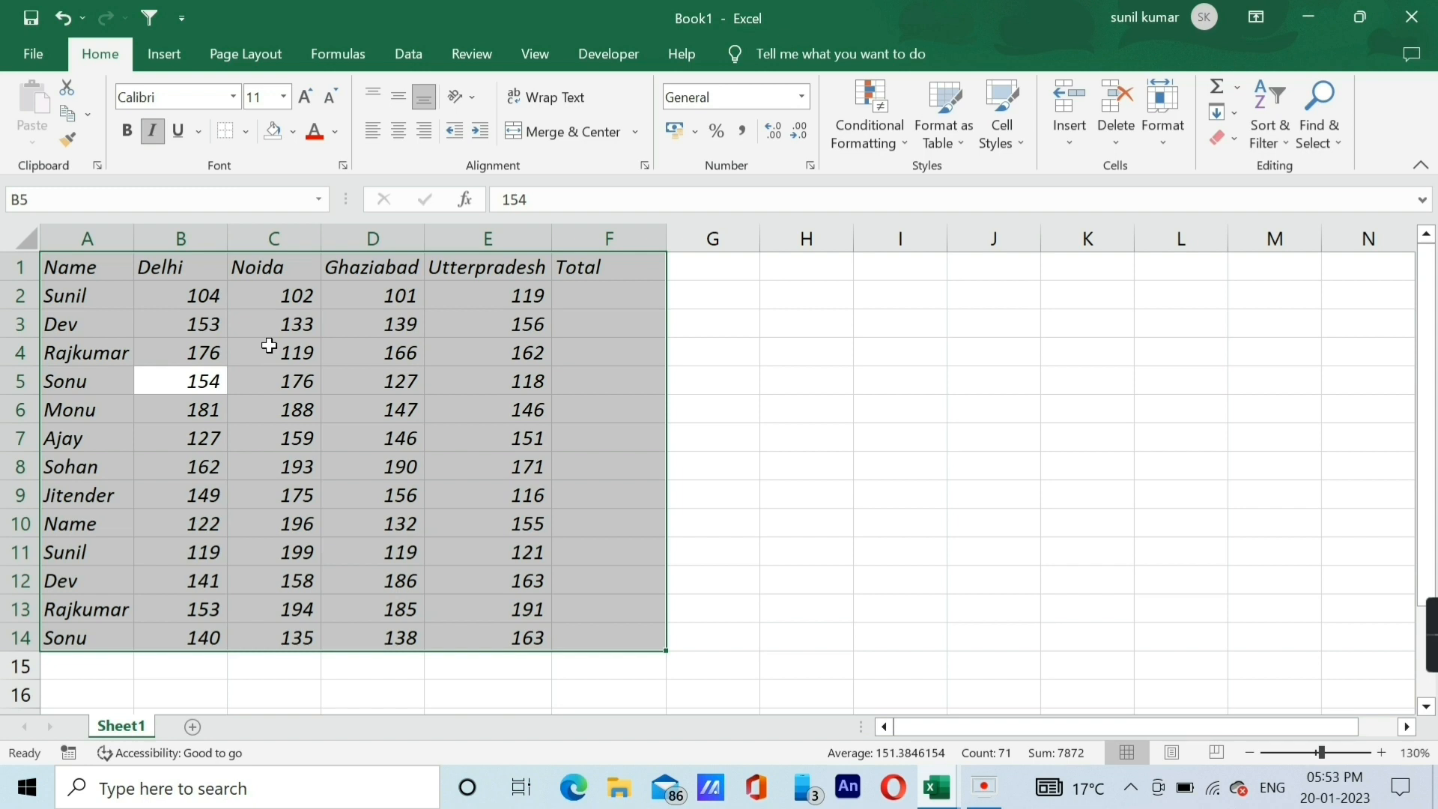
key(ctrl+i)
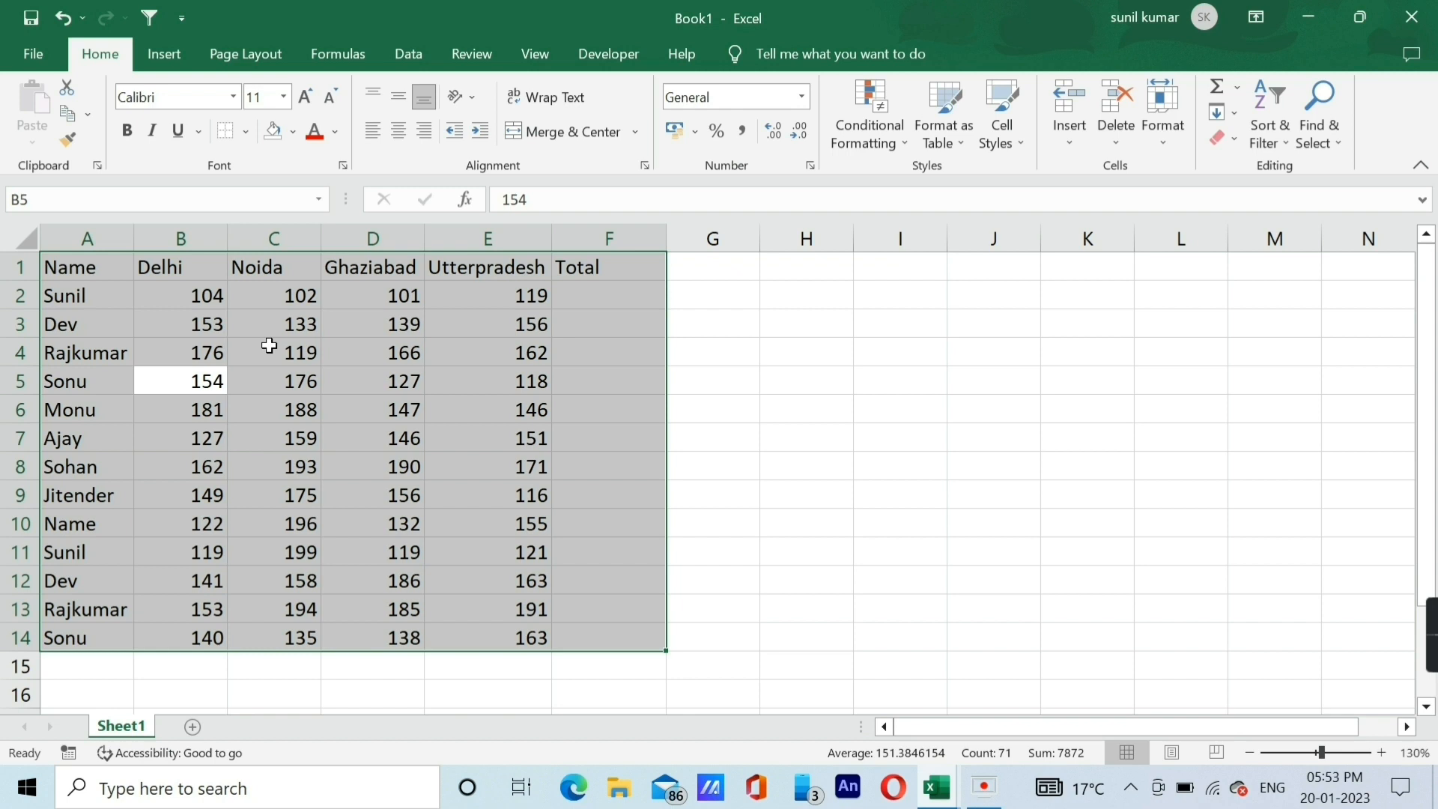
key(ctrl+z)
Underline all text in the selected data table, remove the underline, and deselect the table.
key(ctrl+u)
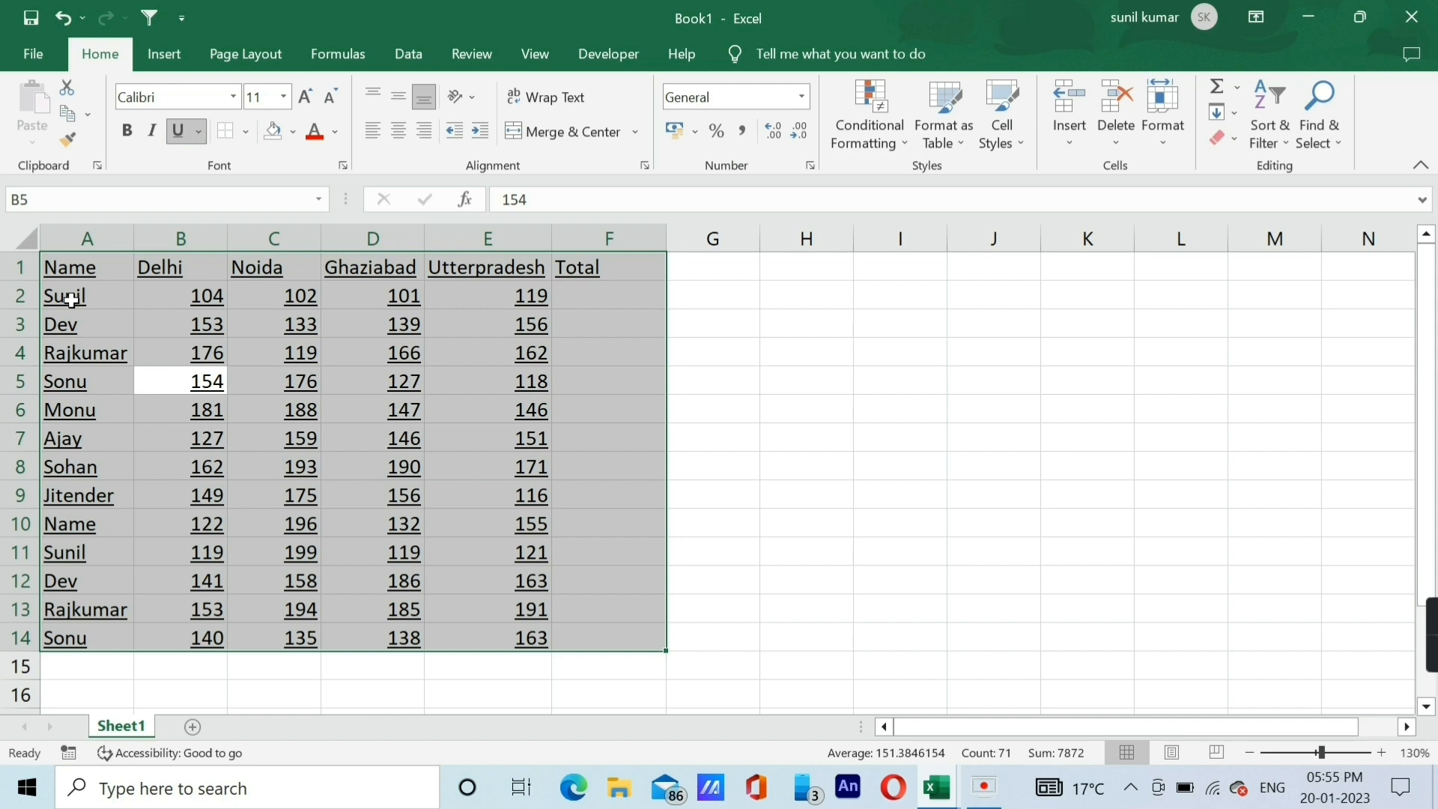
key(ctrl+u)
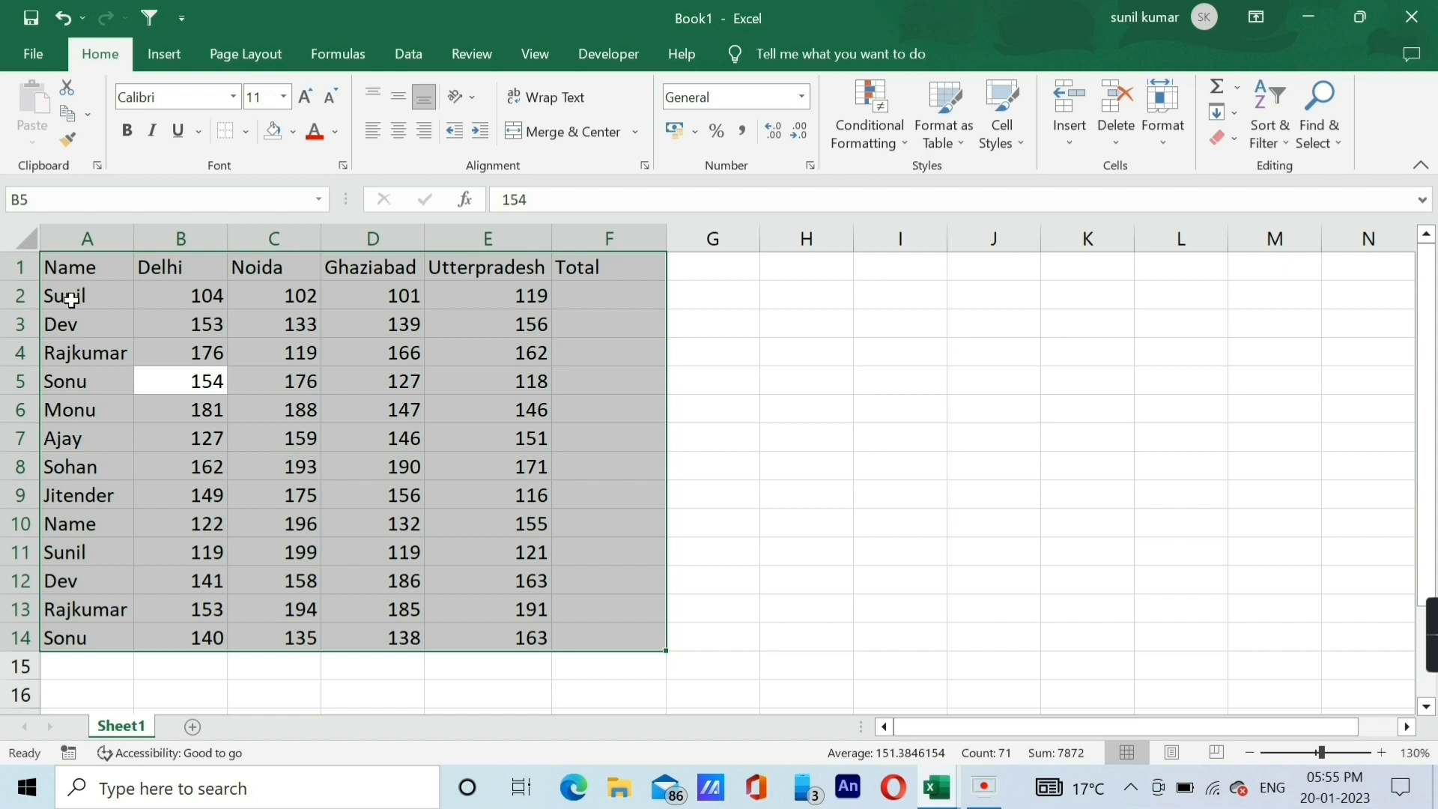
click(85, 352)
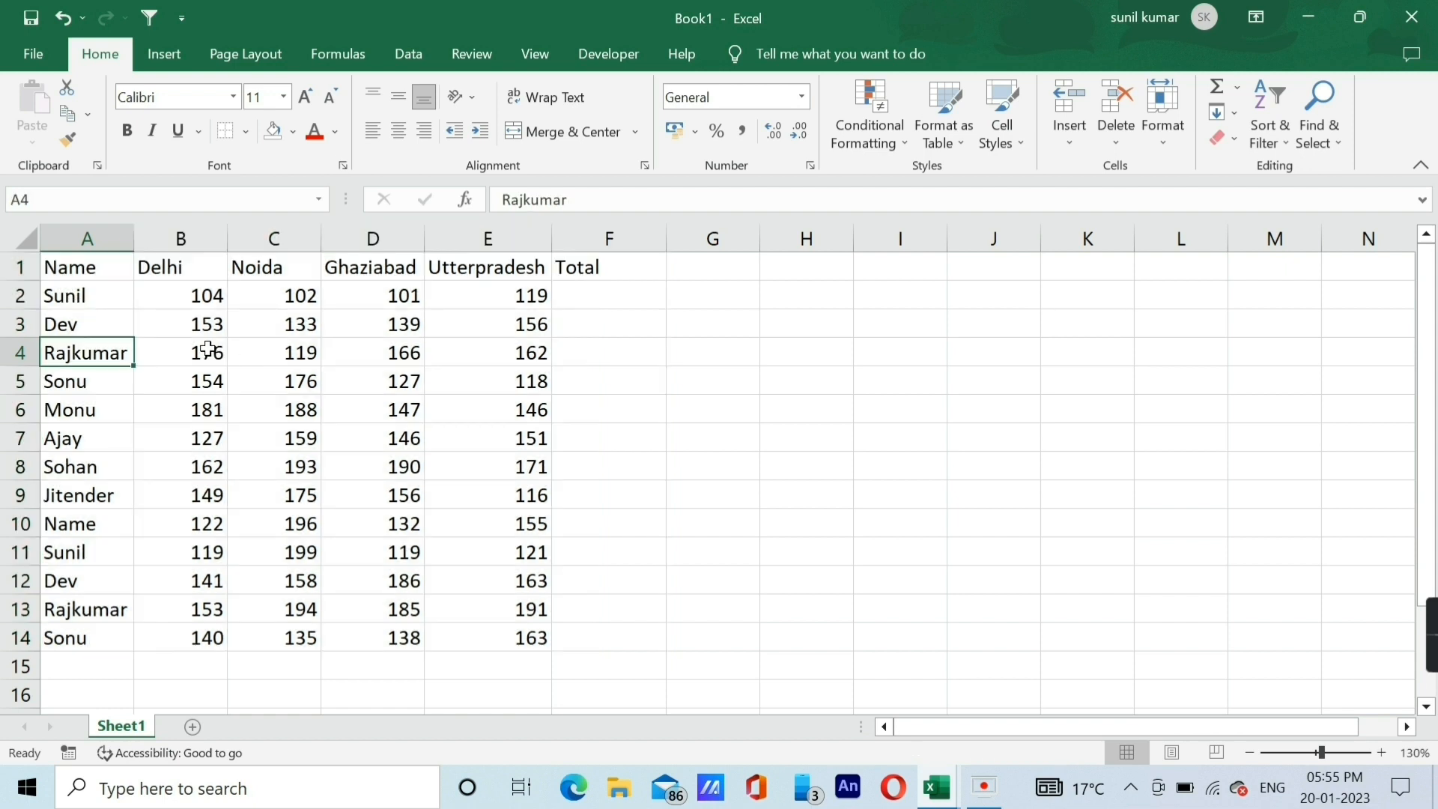
Copy the entire data table A1:F14 and paste it starting at cell H2.
key(Right)
key(Right)
key(ctrl+a)
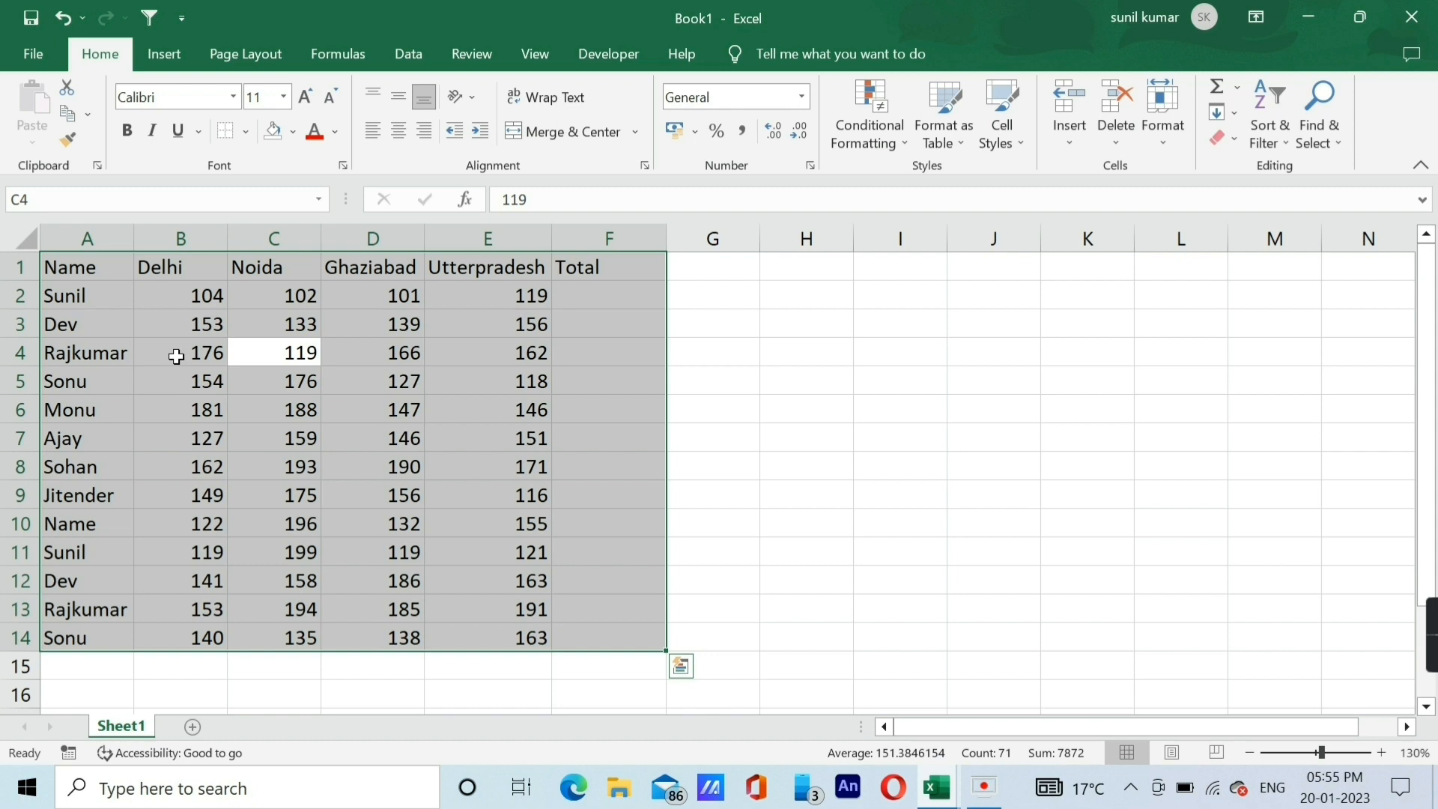
key(ctrl+c)
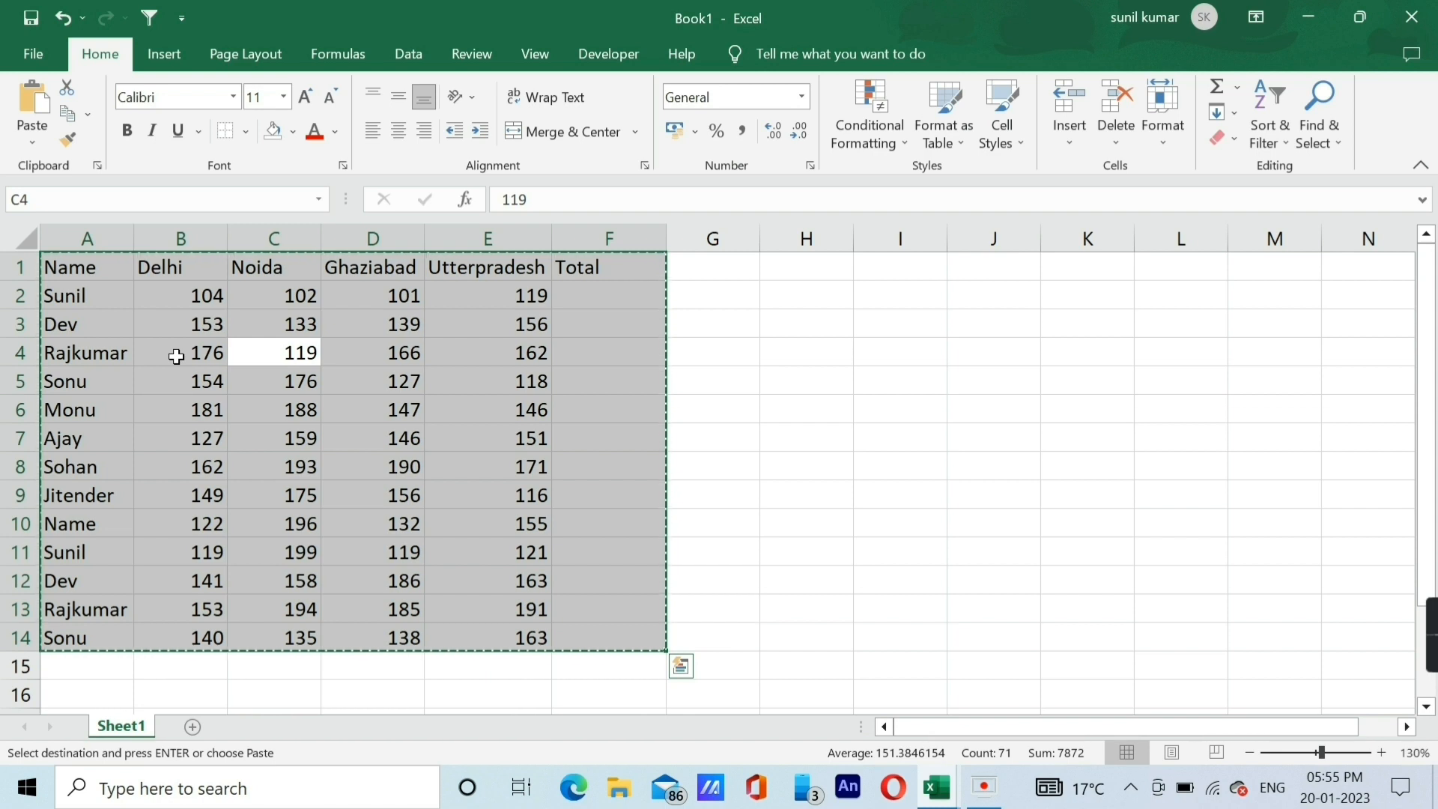
key(ctrl+v)
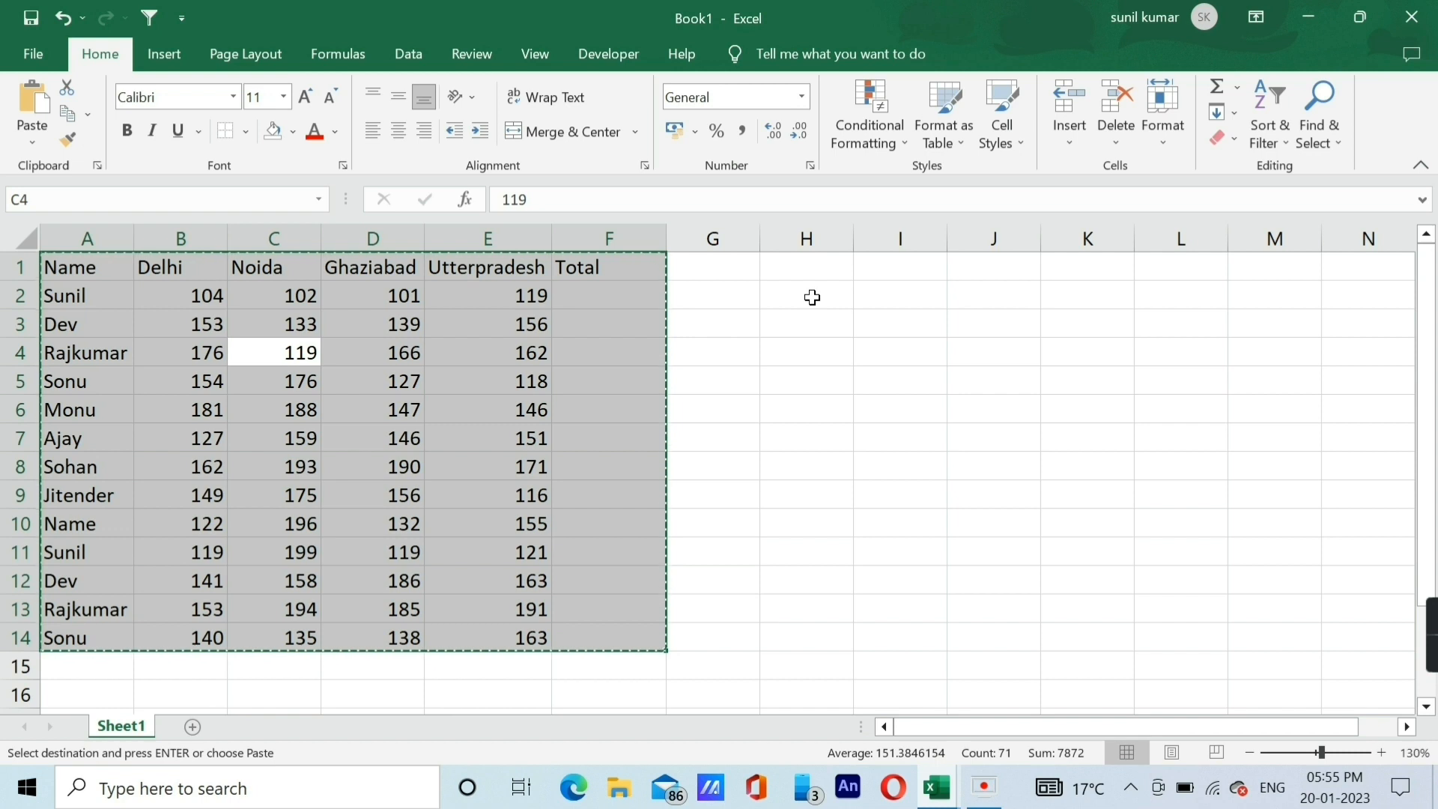
click(812, 298)
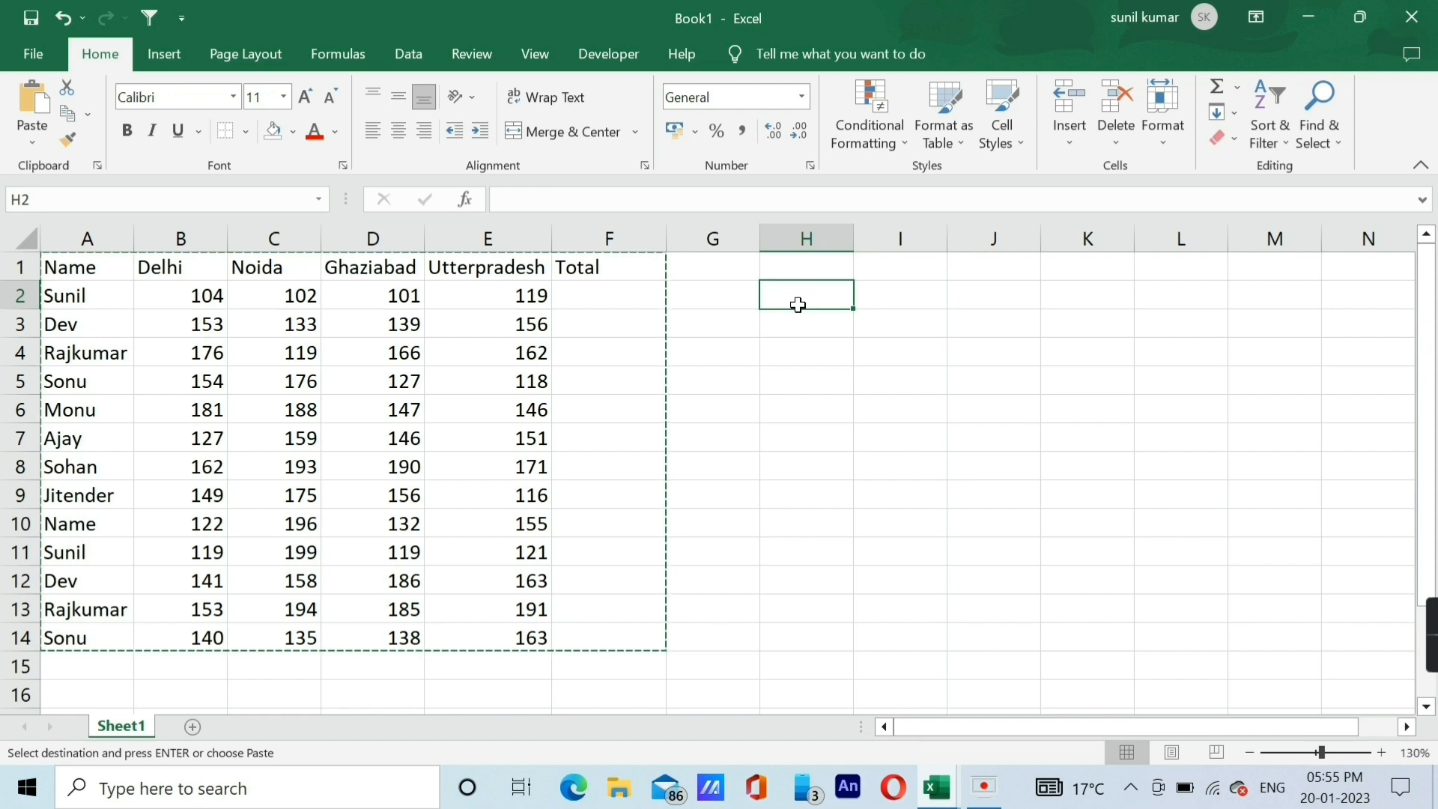
key(ctrl+v)
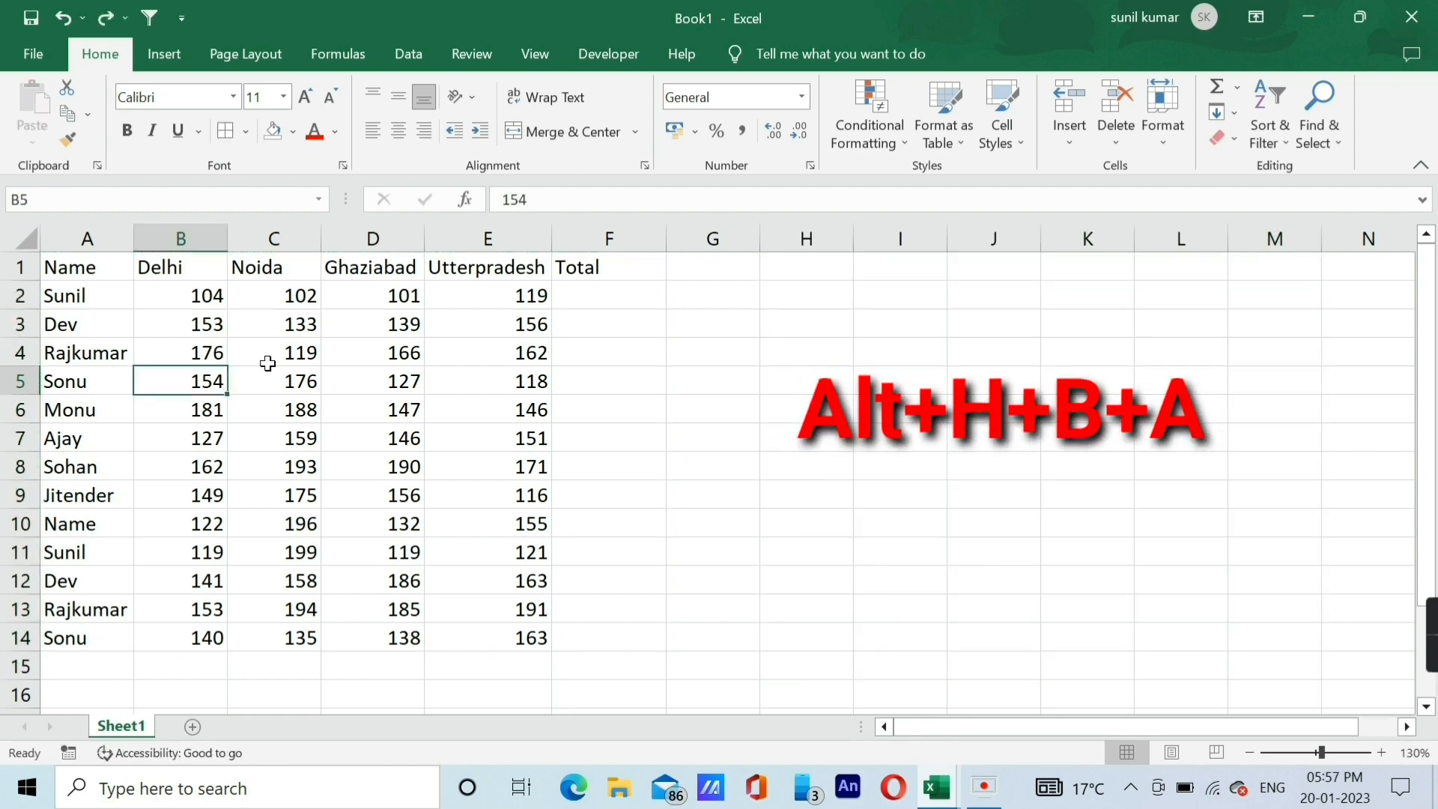
Apply all borders to the entire data table A1:F14.
click(268, 363)
key(ctrl+a)
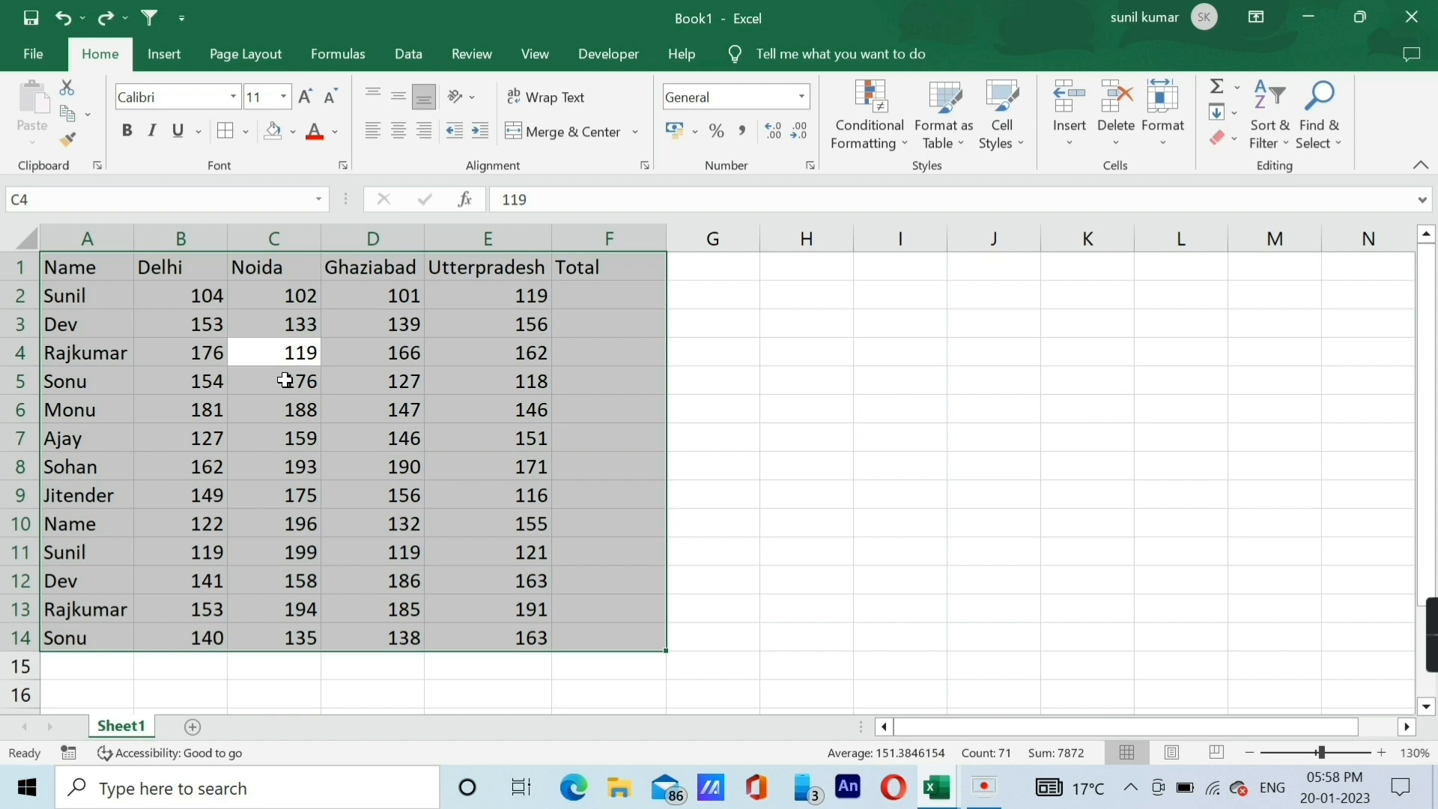
key(alt+h)
key(b)
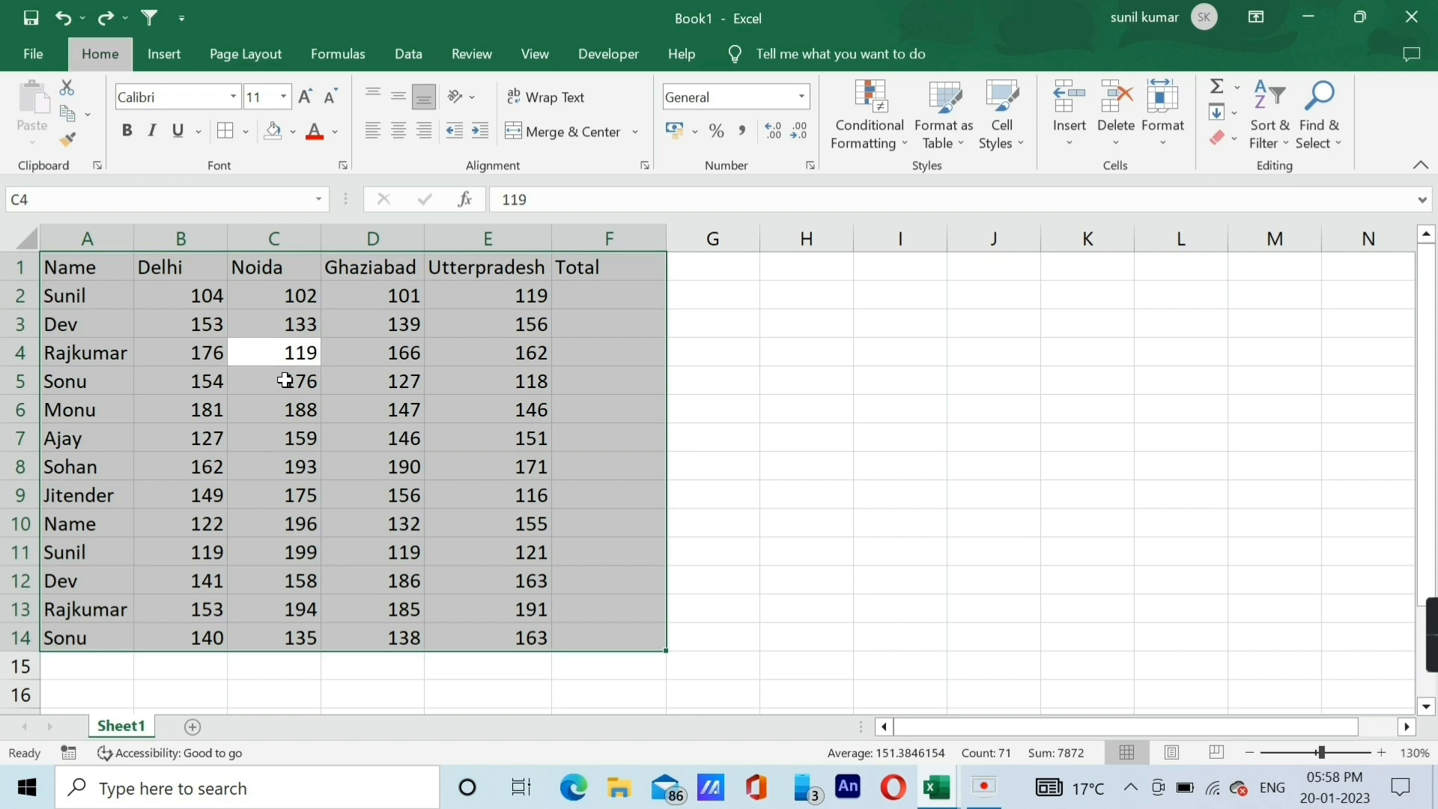
key(a)
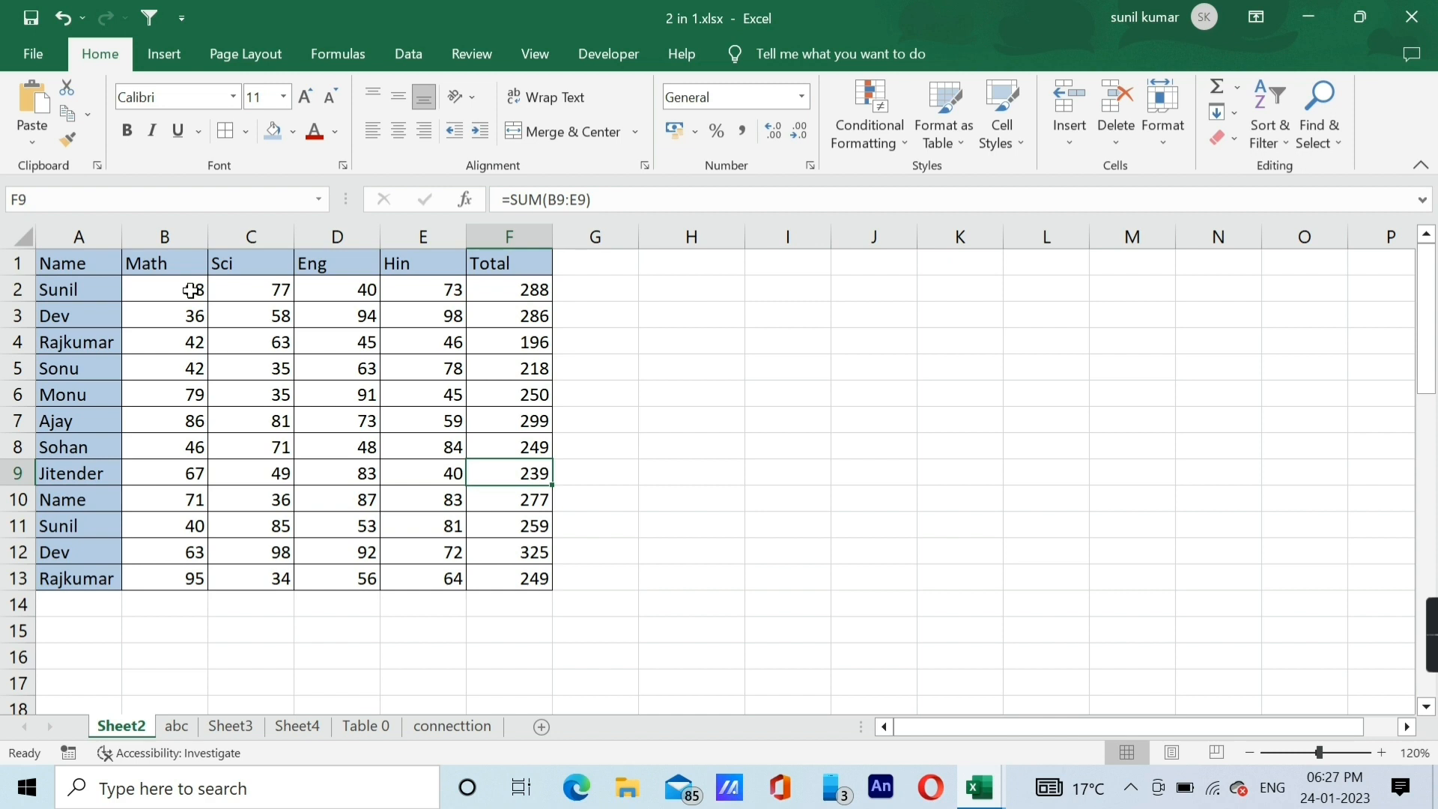
Edit cell C2 on Sheet2 of the 2 in 1.xlsx workbook by appending "hjkdfjkhfei" to its value.
click(247, 286)
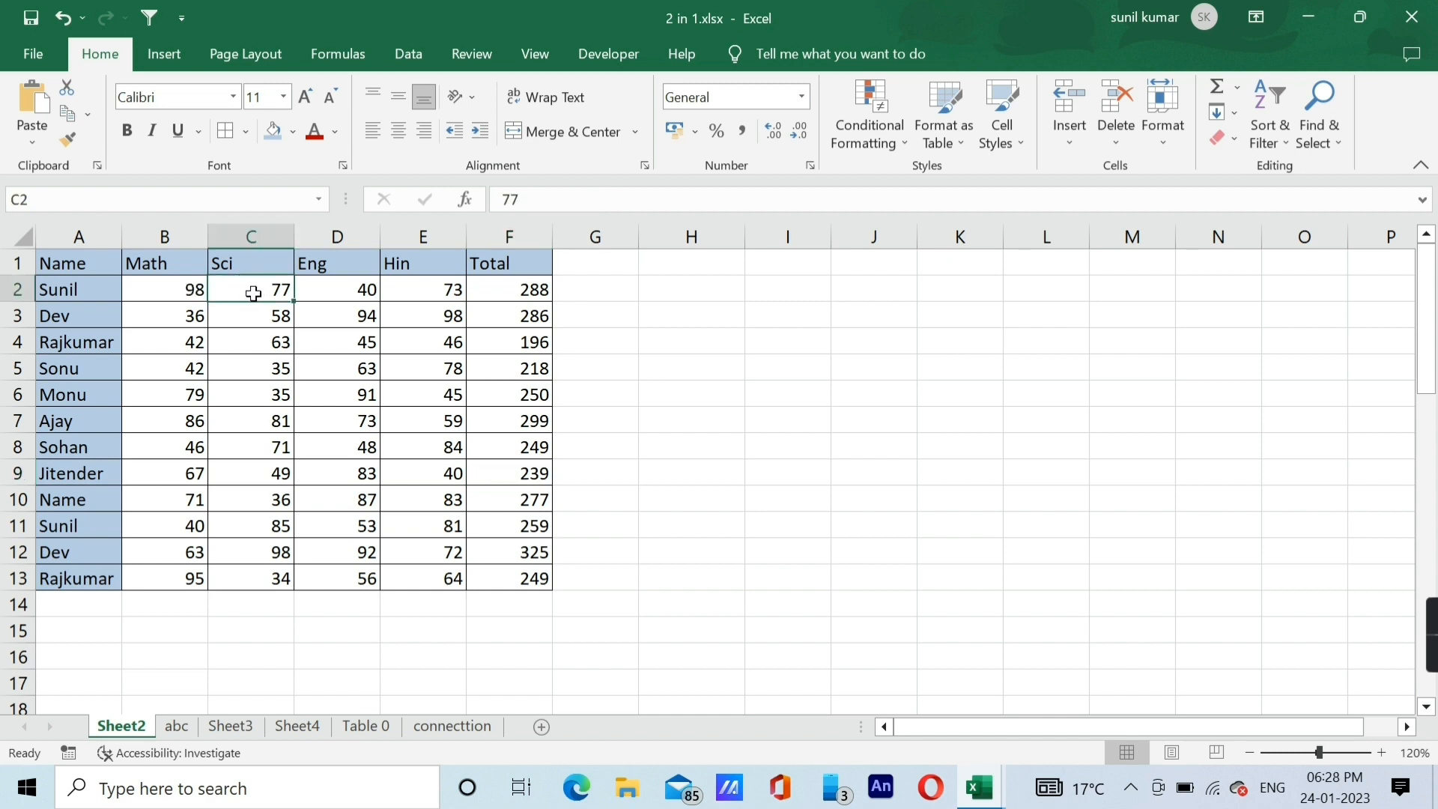
key(F2)
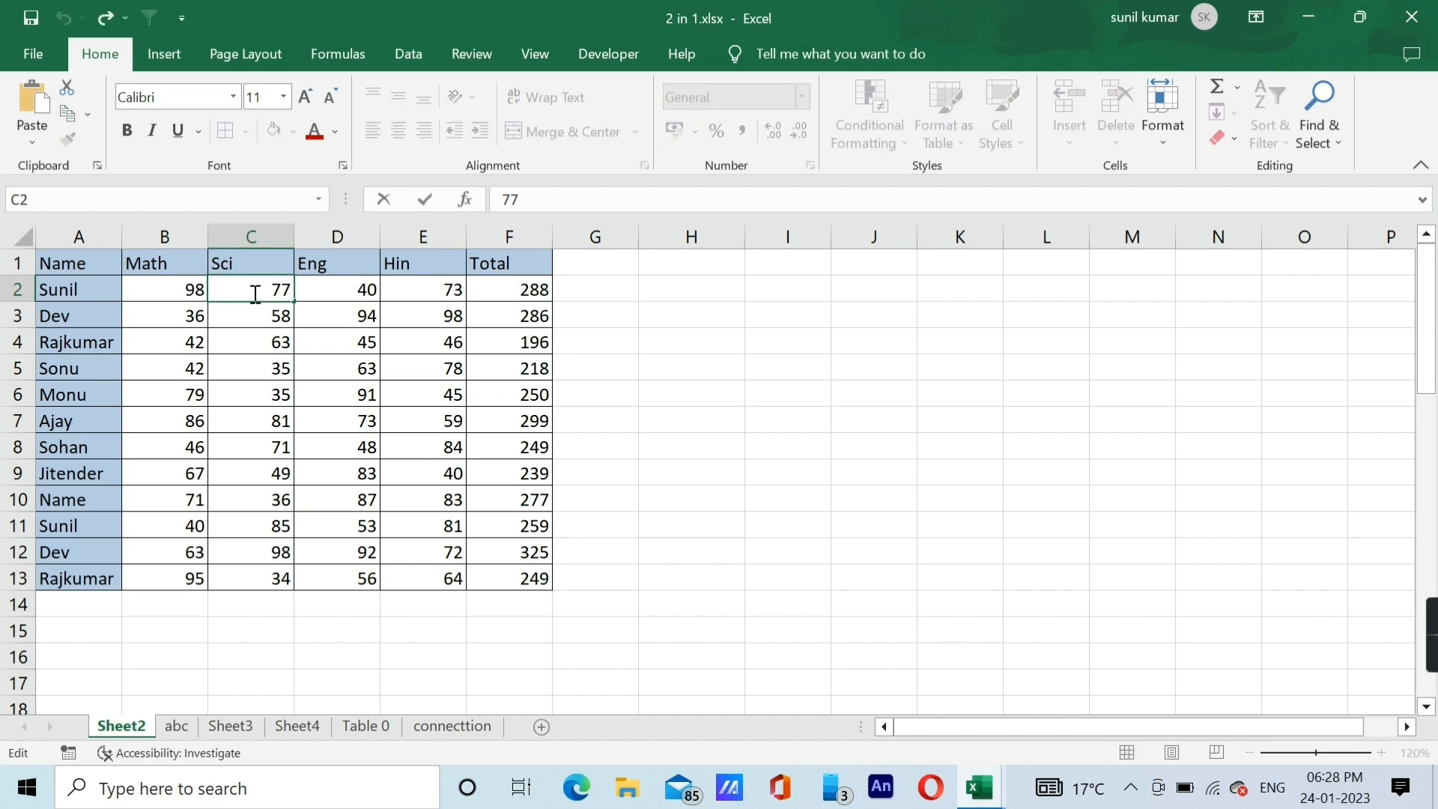
text(hjkdfjkhfei)
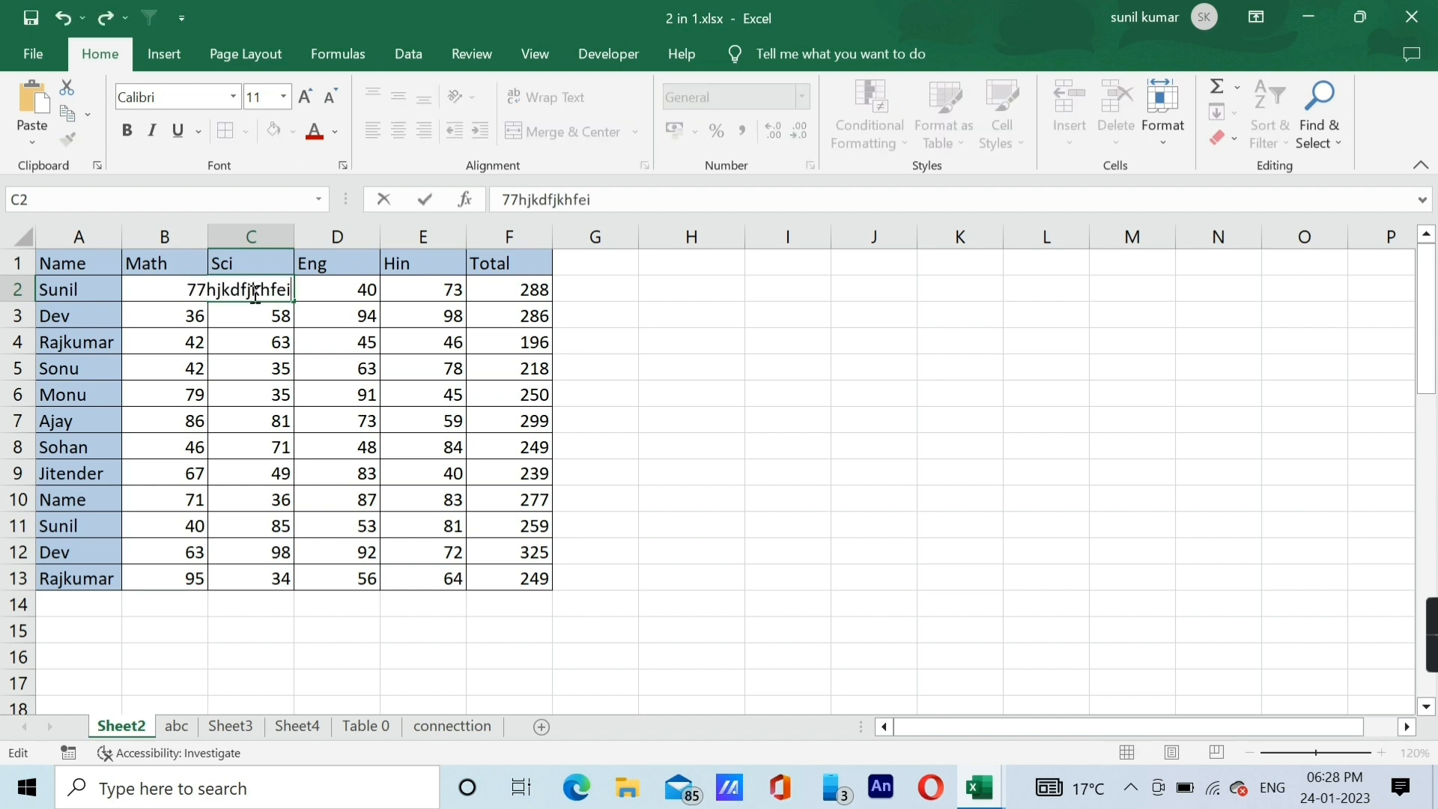
key(Return)
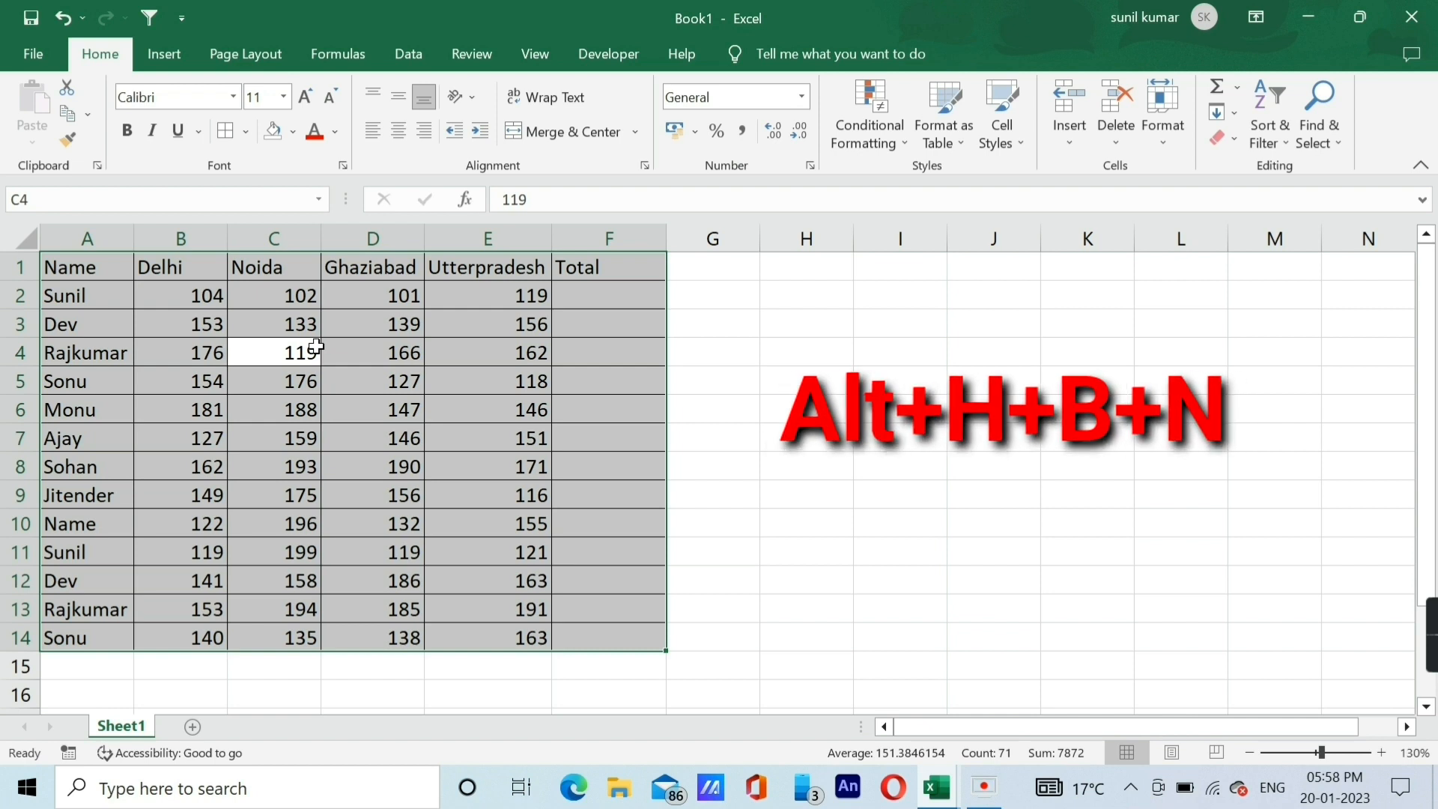
Remove all borders from the selected data table A1:F14 in Book1.
key(alt+h)
key(b)
key(n)
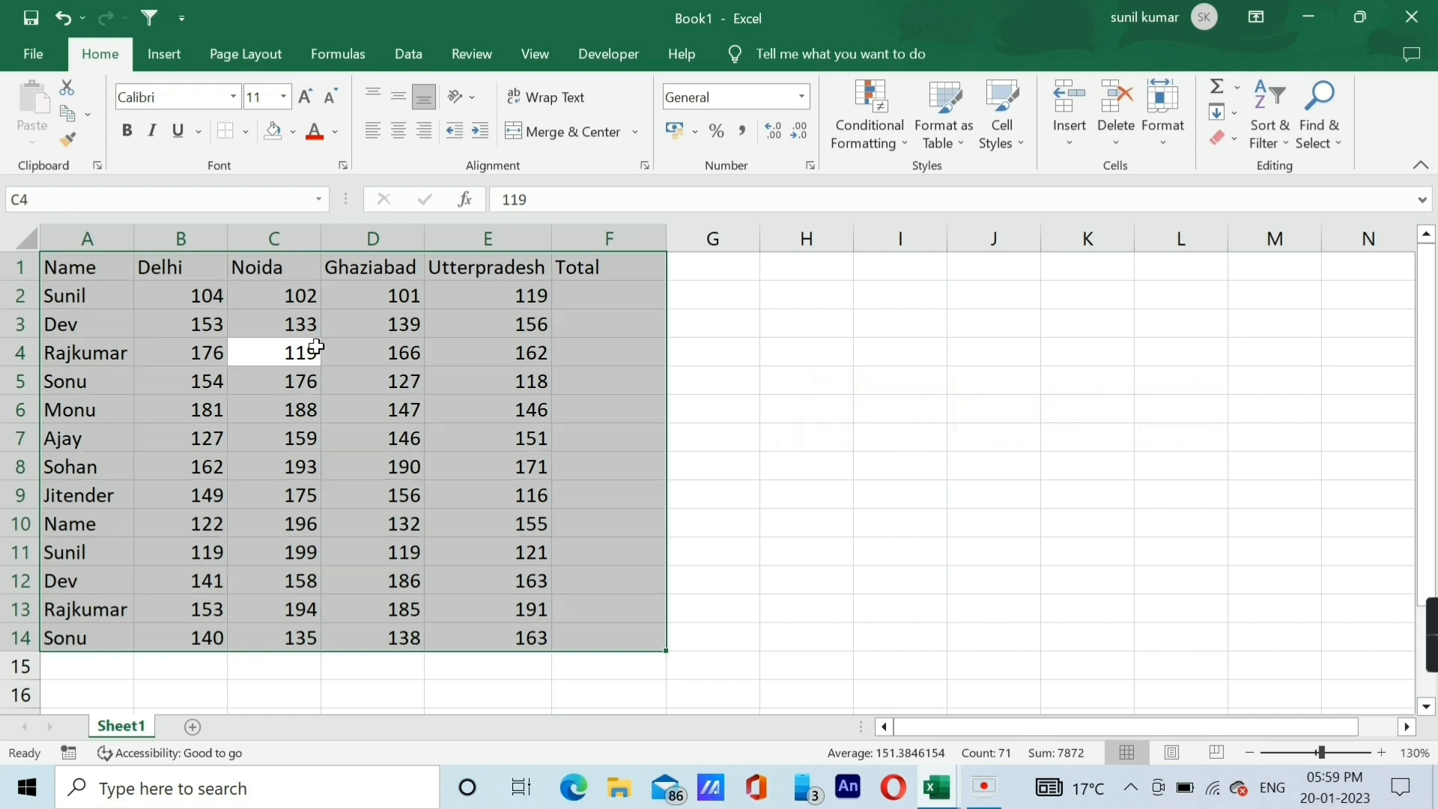
Fill the entire data table A1:F14 with a light blue theme colour.
click(218, 335)
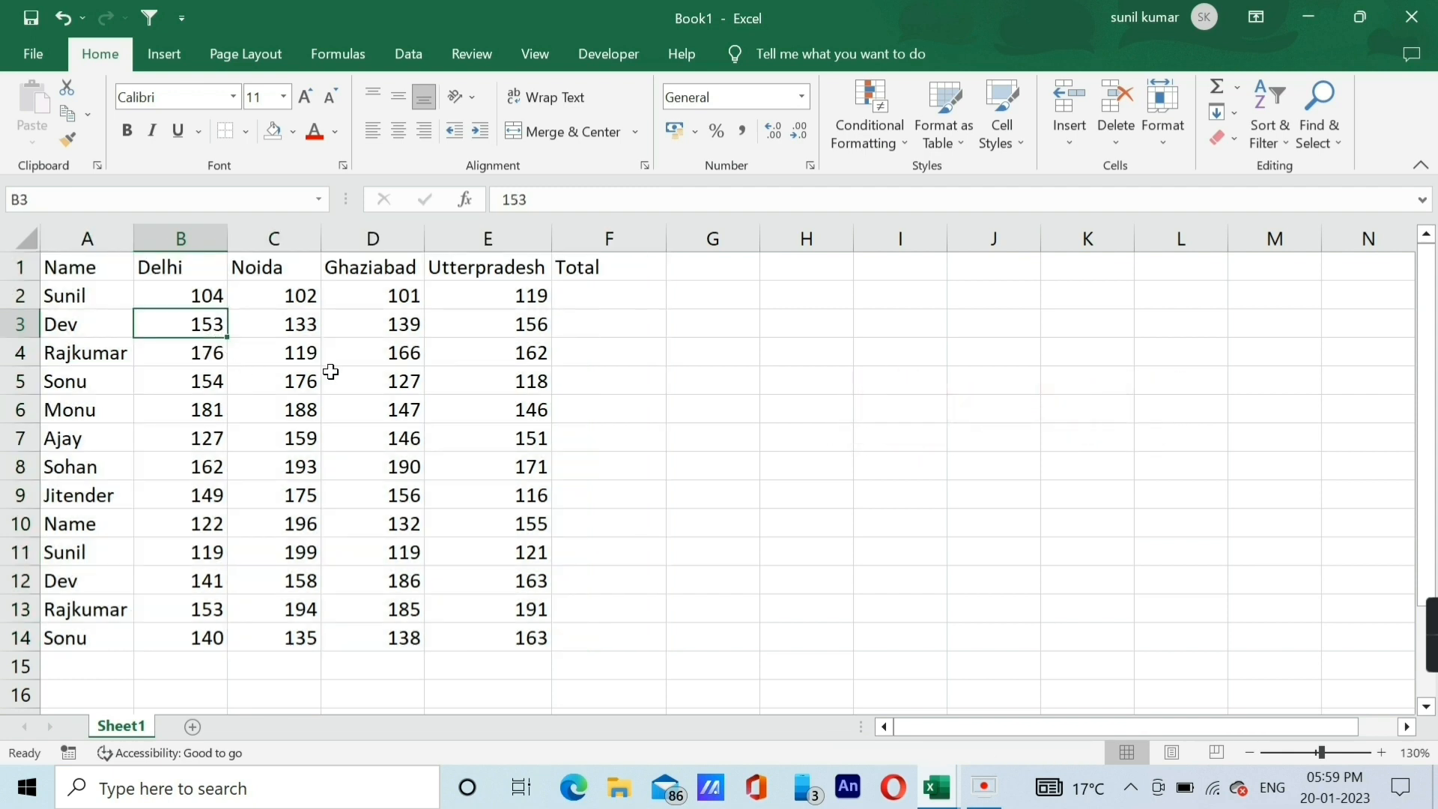
click(266, 367)
key(ctrl+a)
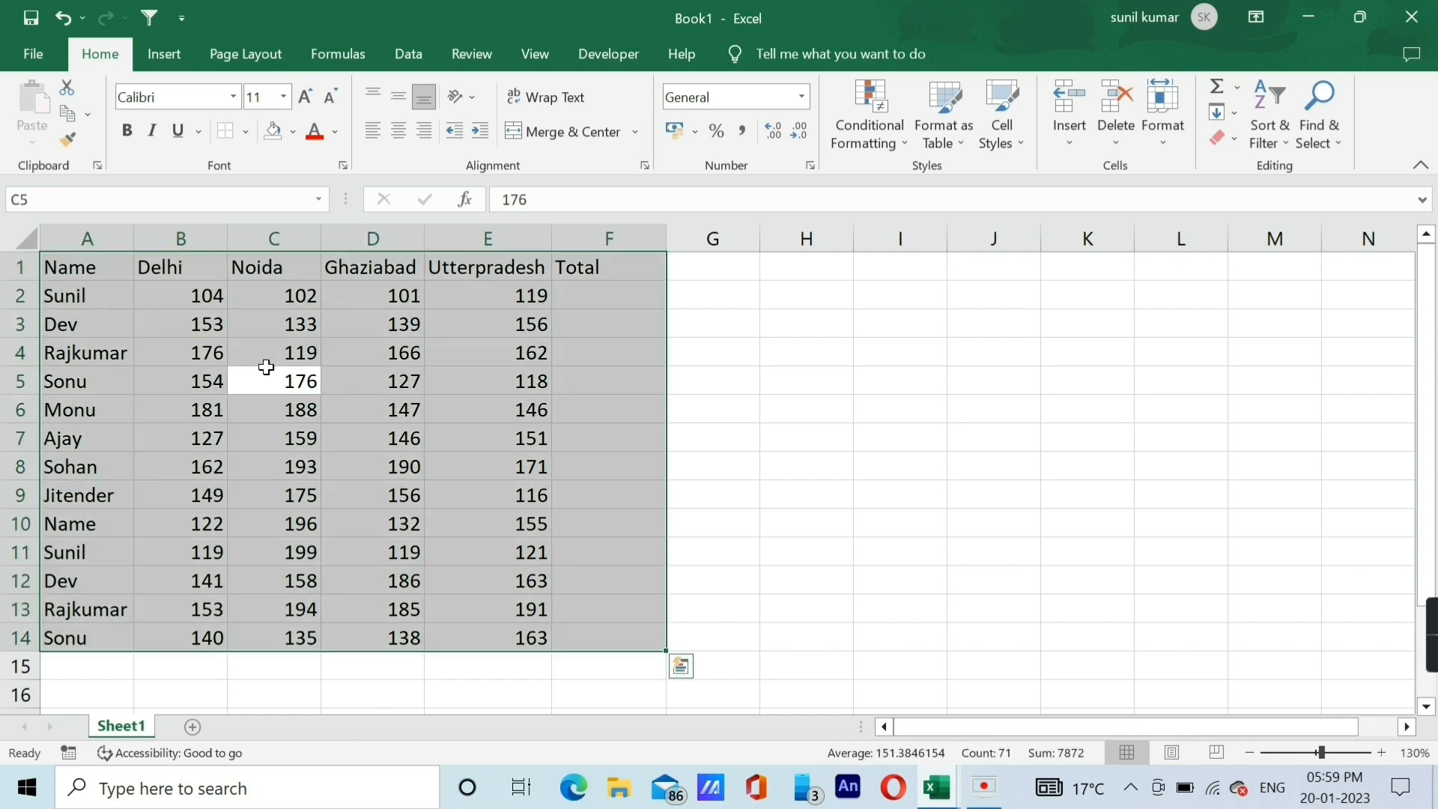
key(alt)
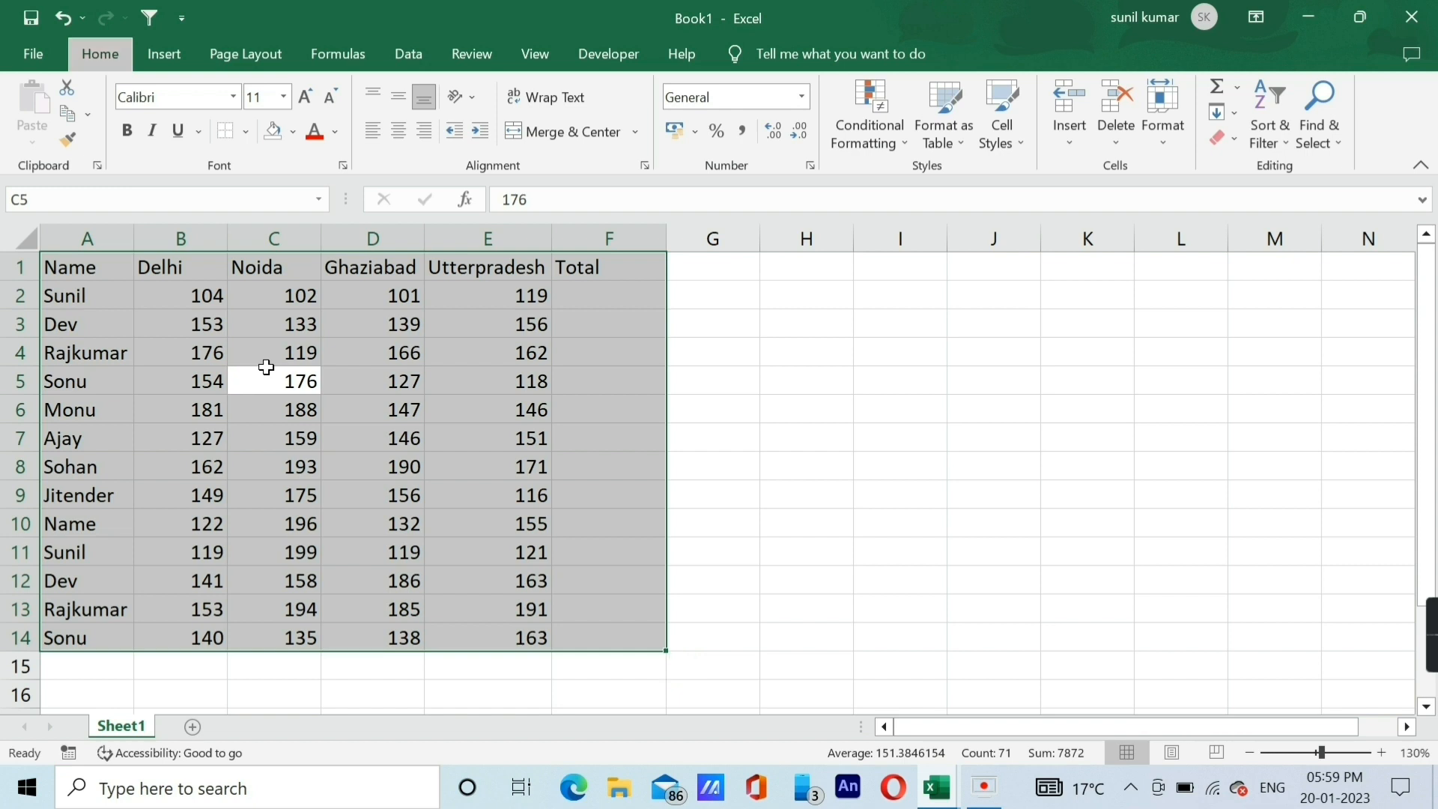
key(h)
key(h)
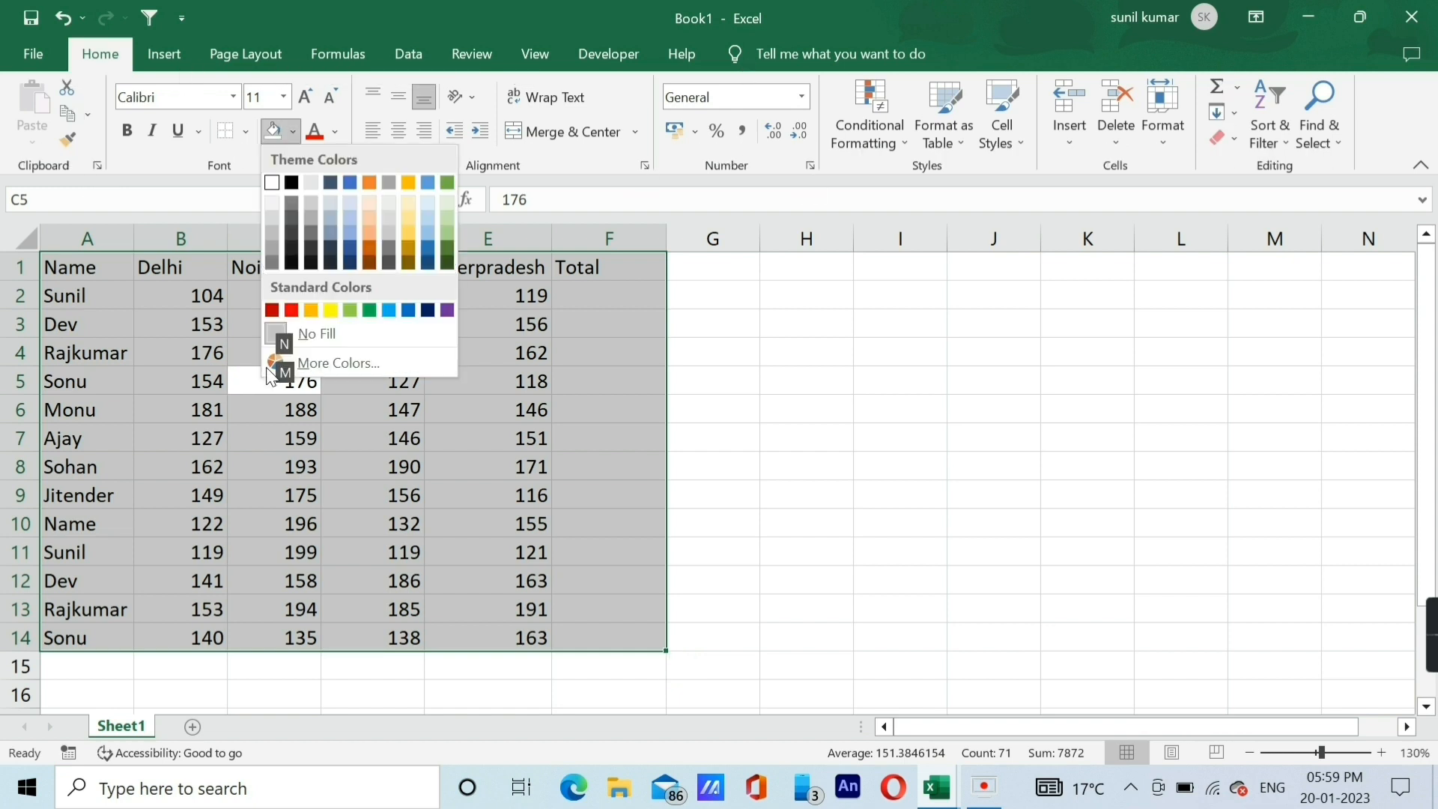
key(Down)
key(Right)
key(Right)
key(Right)
key(Right)
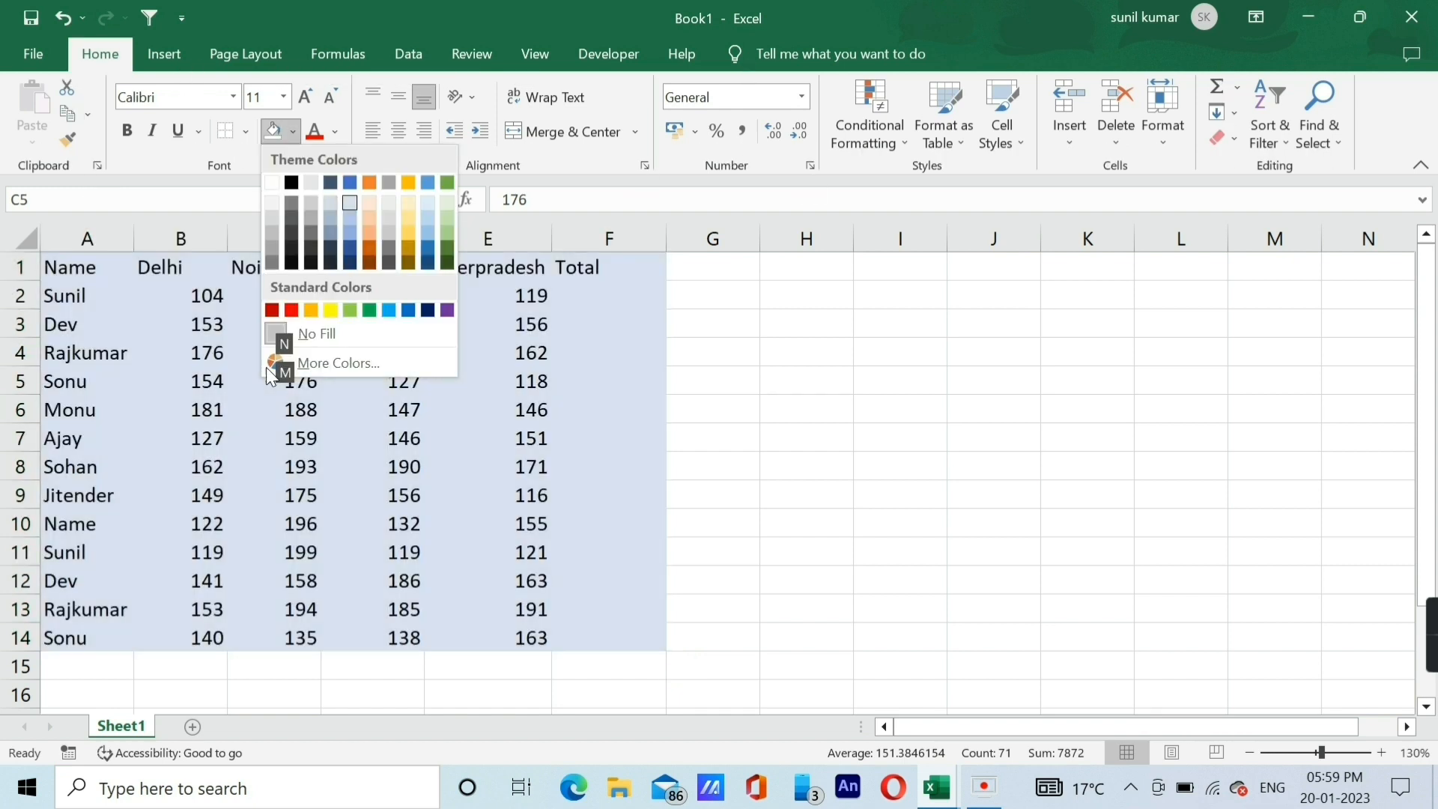
key(Right)
key(Right)
key(Right)
key(Right)
key(Down)
key(Down)
key(Return)
key(Down)
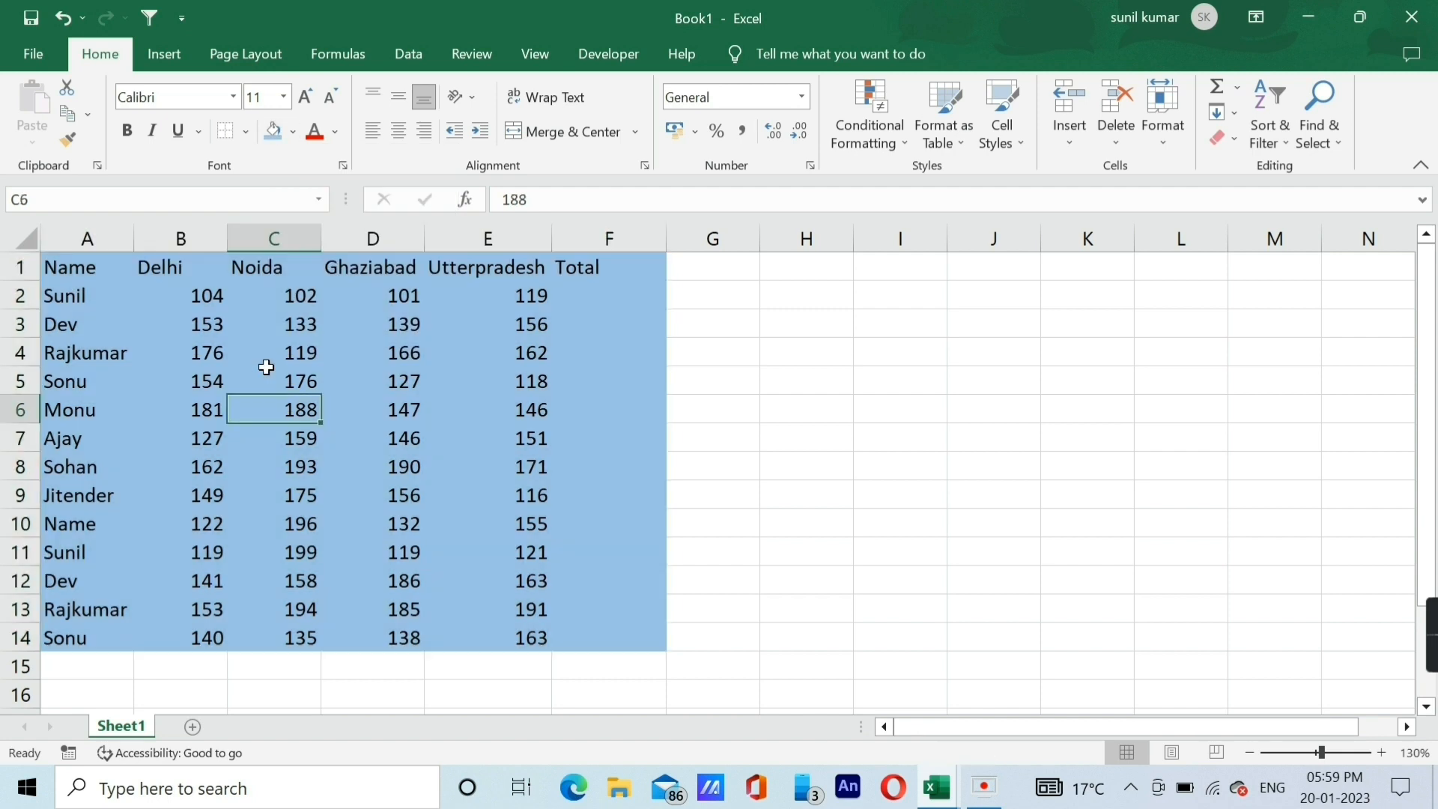
Remove the fill colour from the entire data table A1:F14.
key(ctrl+a)
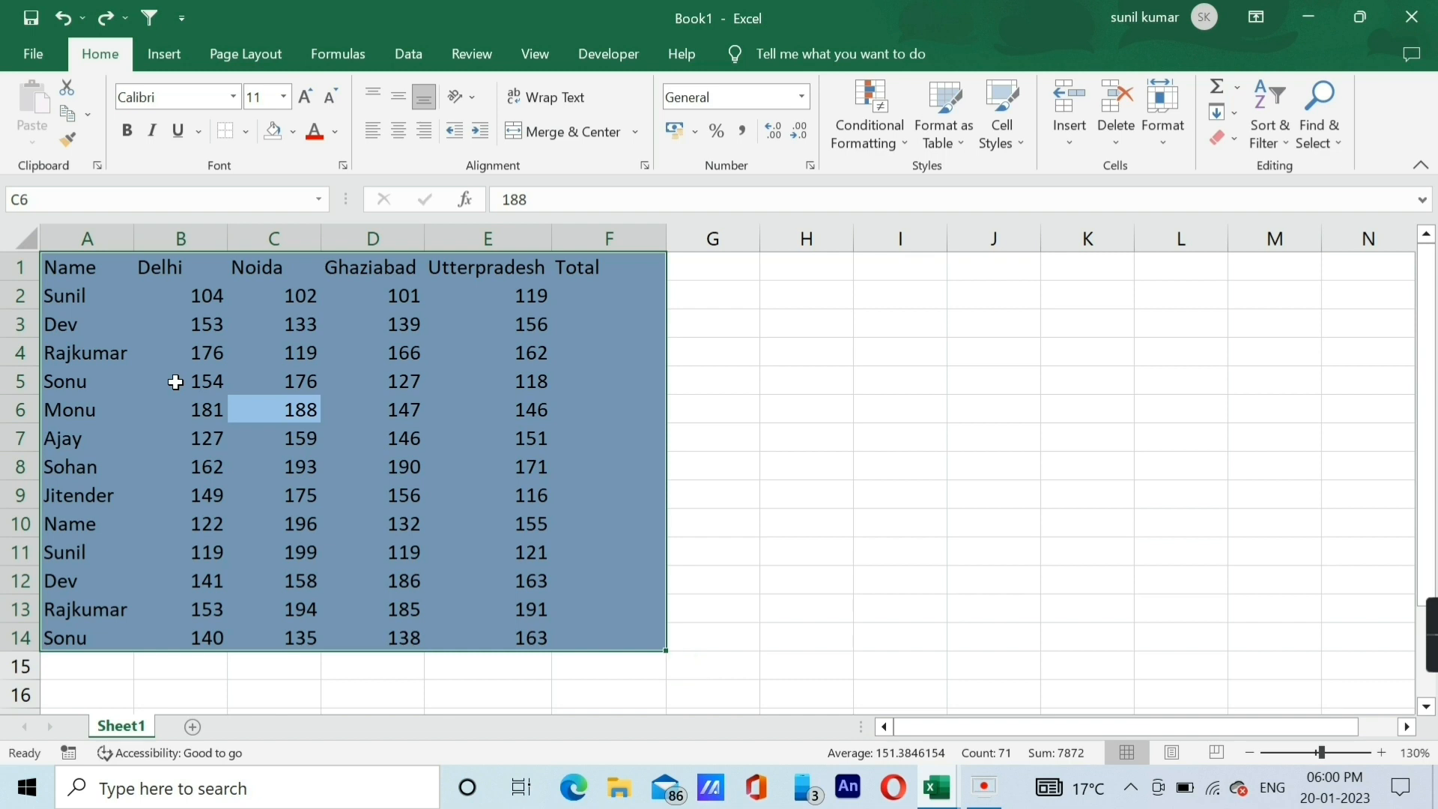
key(alt+h)
key(h)
key(n)
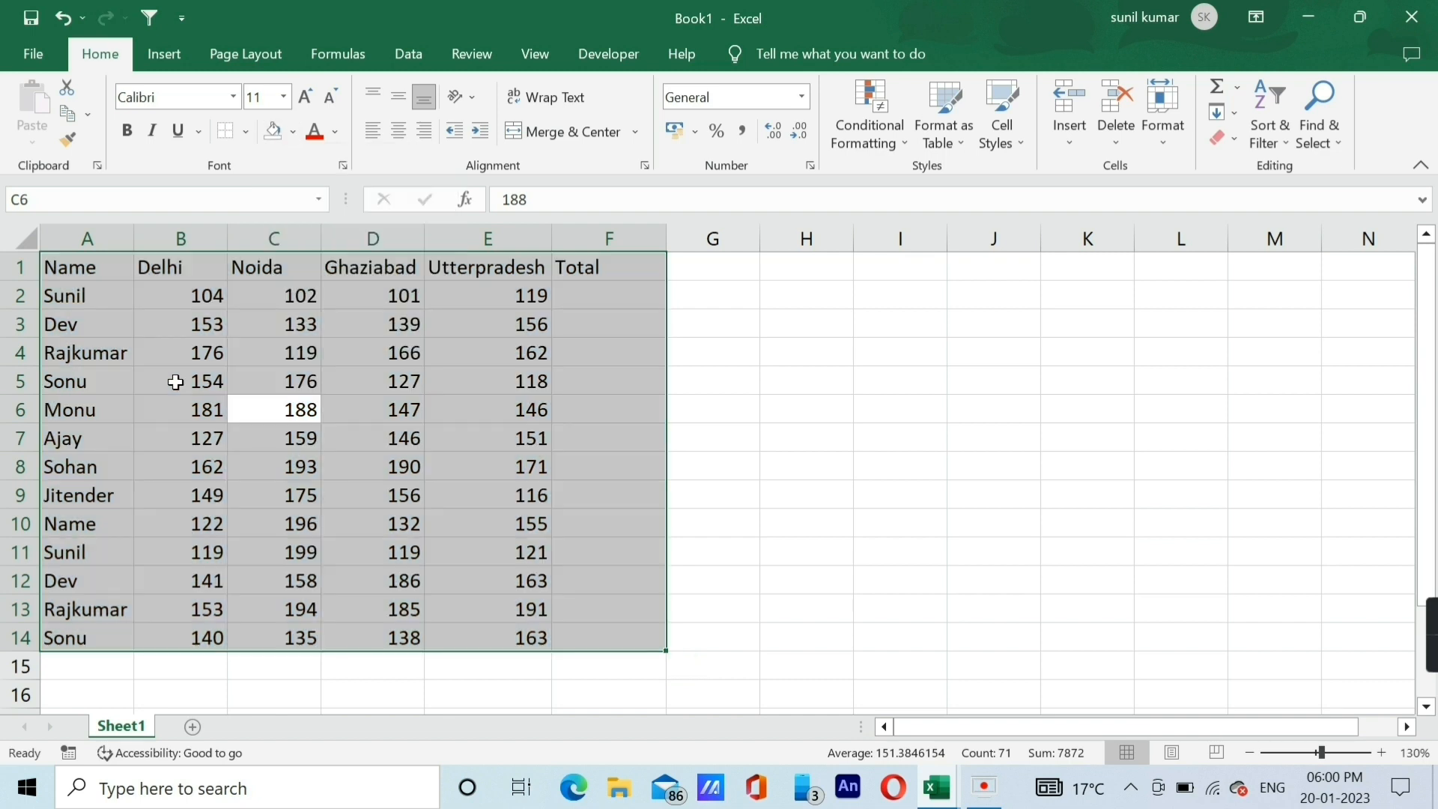
key(Up)
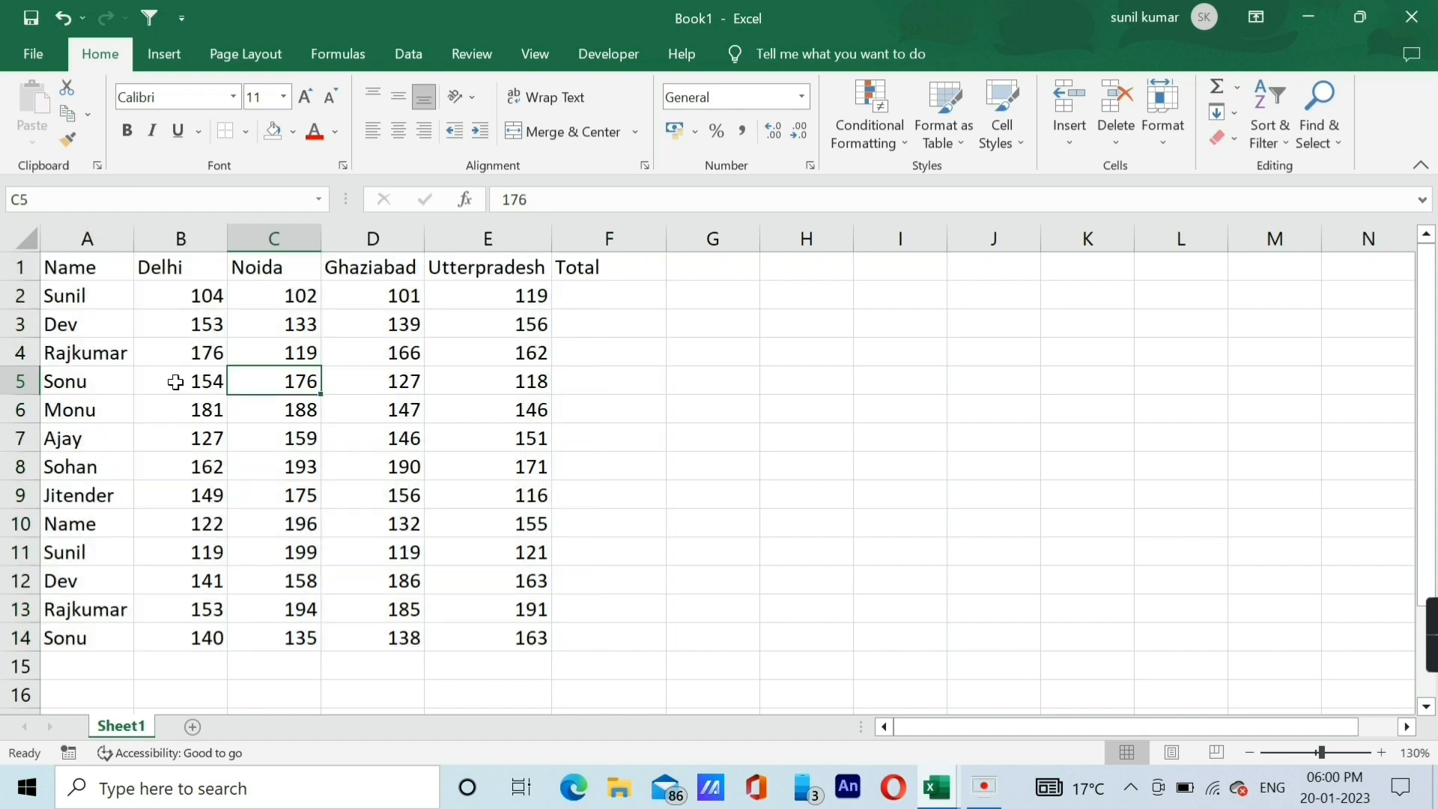
key(Down)
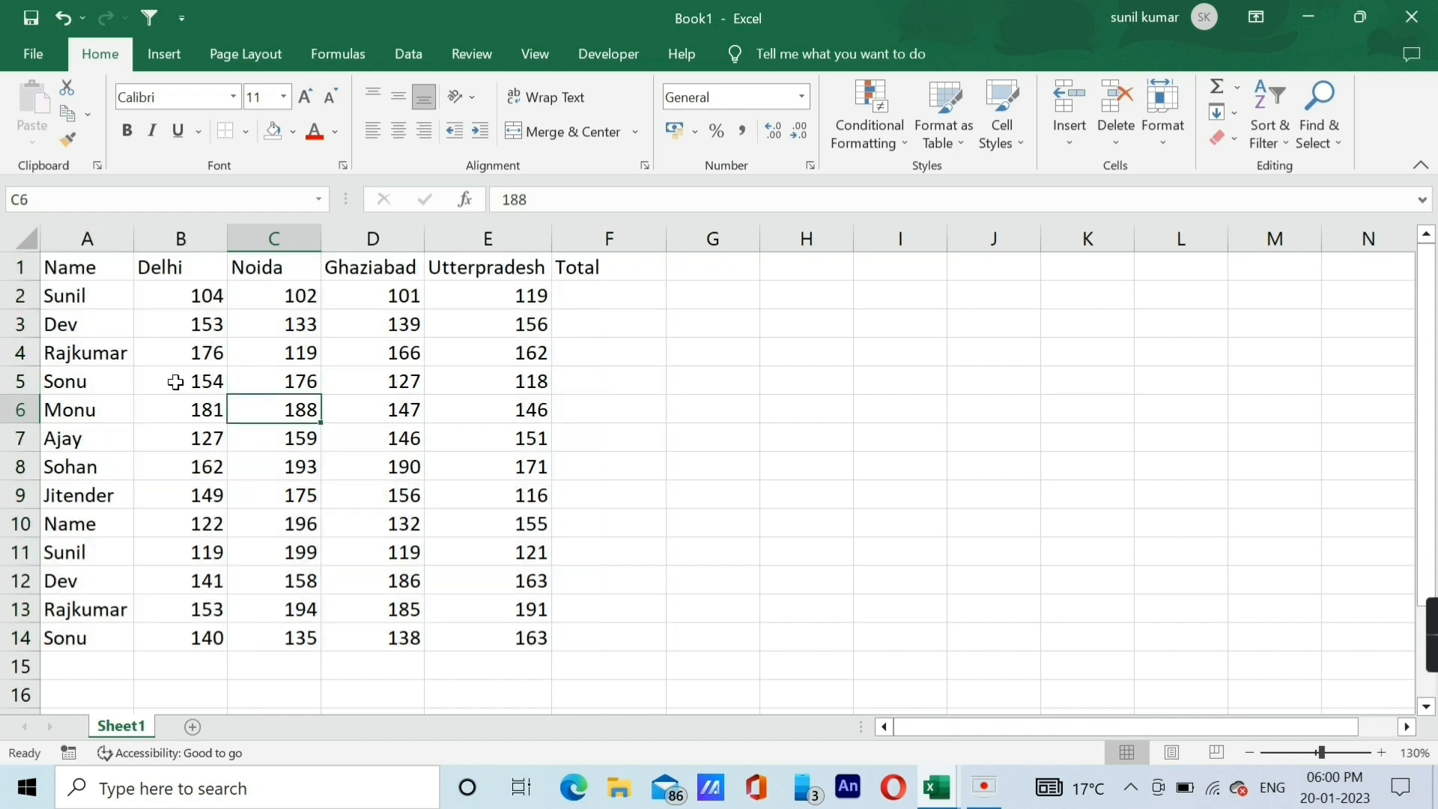
click(203, 340)
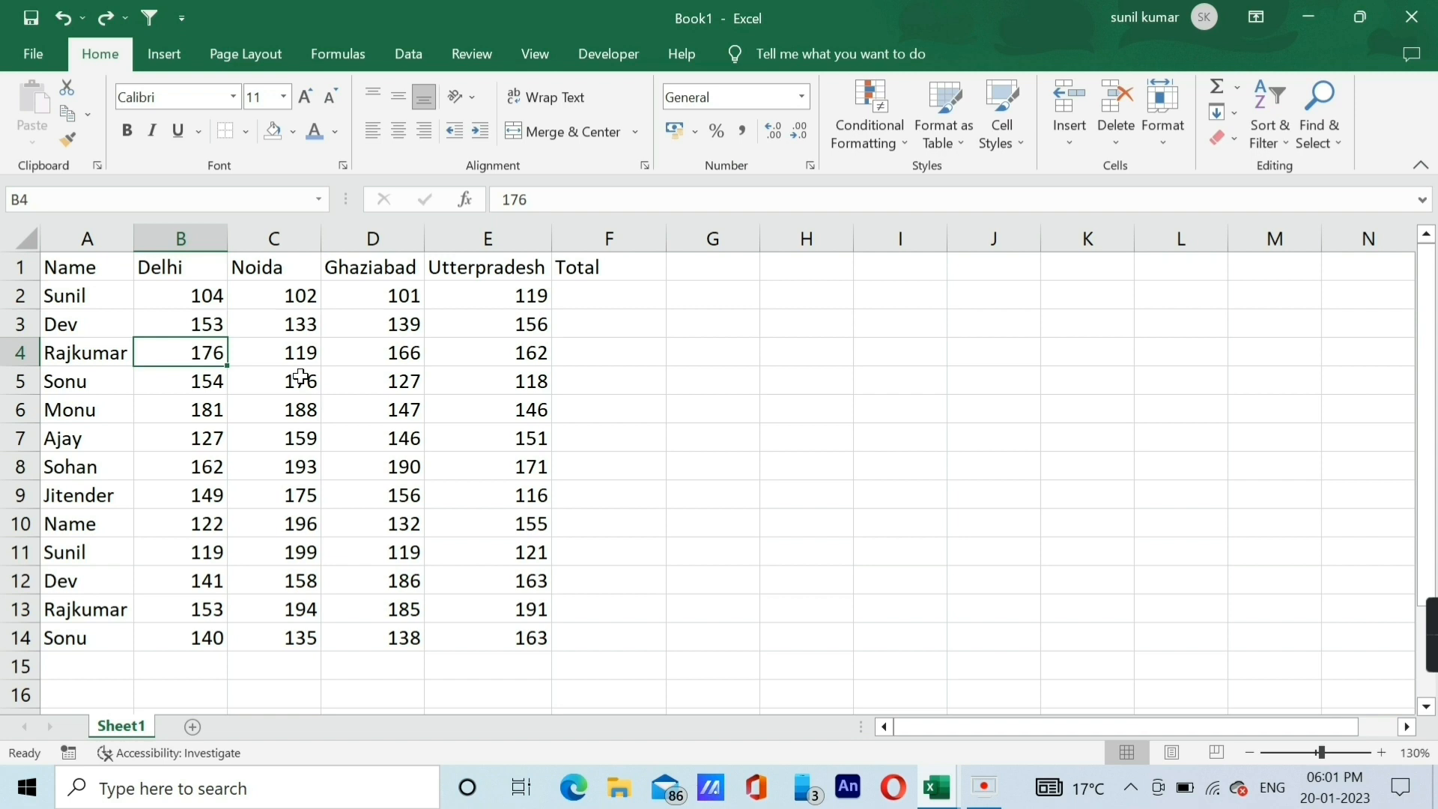
Preview the standard dark red font colour on the entire data table A1:F14 without applying it.
key(ctrl+a)
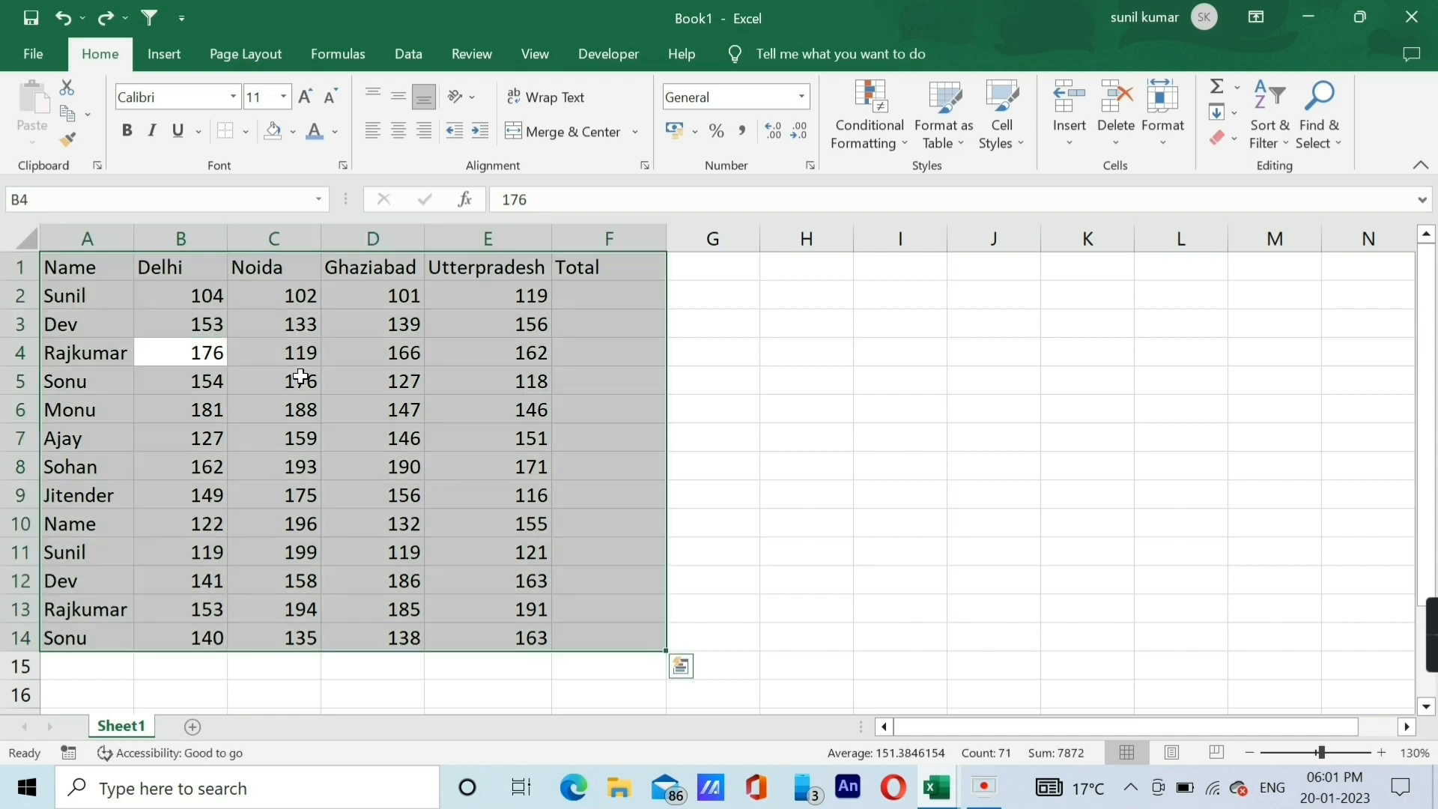
key(alt)
key(h)
key(f)
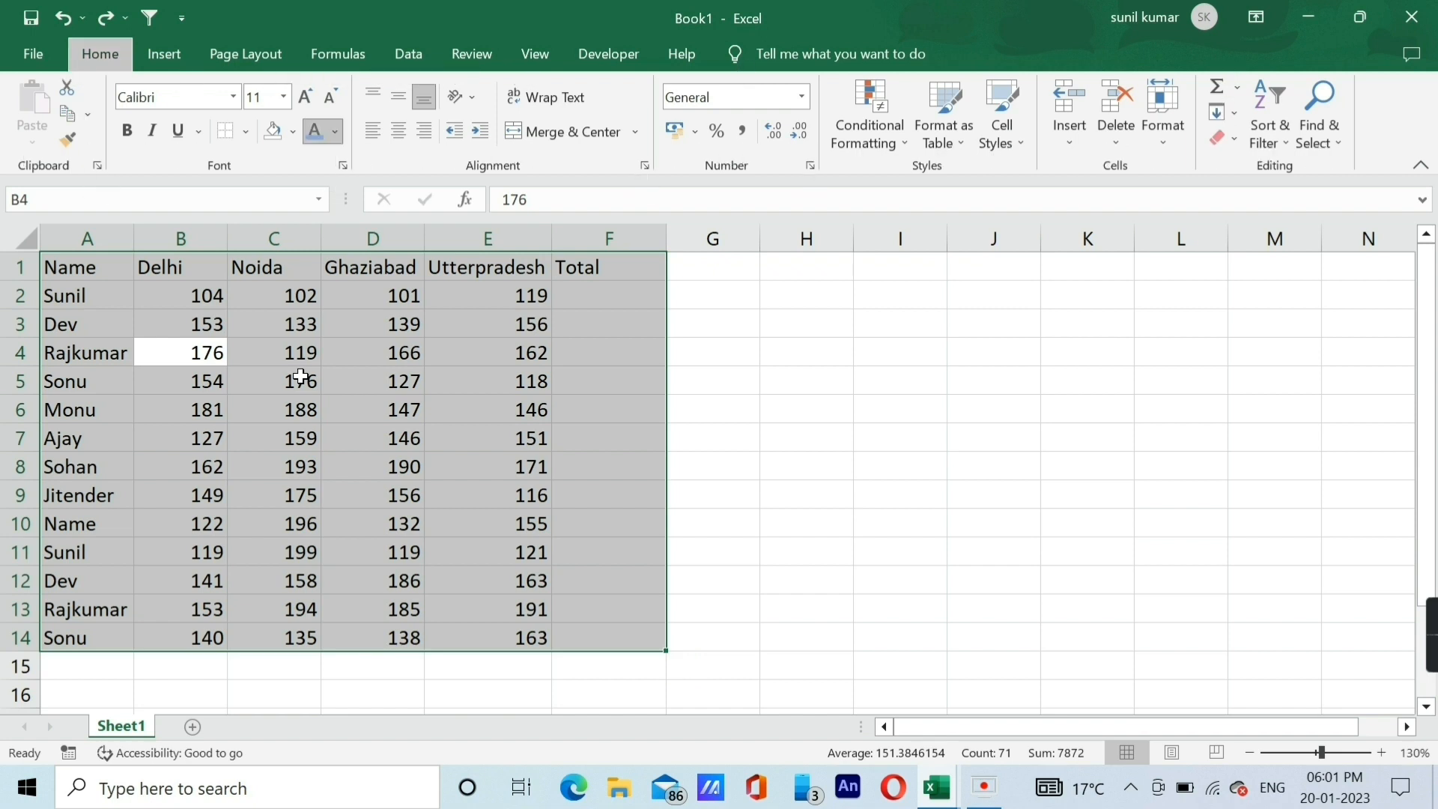
key(c)
key(Down)
key(Down)
key(Down)
key(Down)
key(Down)
key(Down)
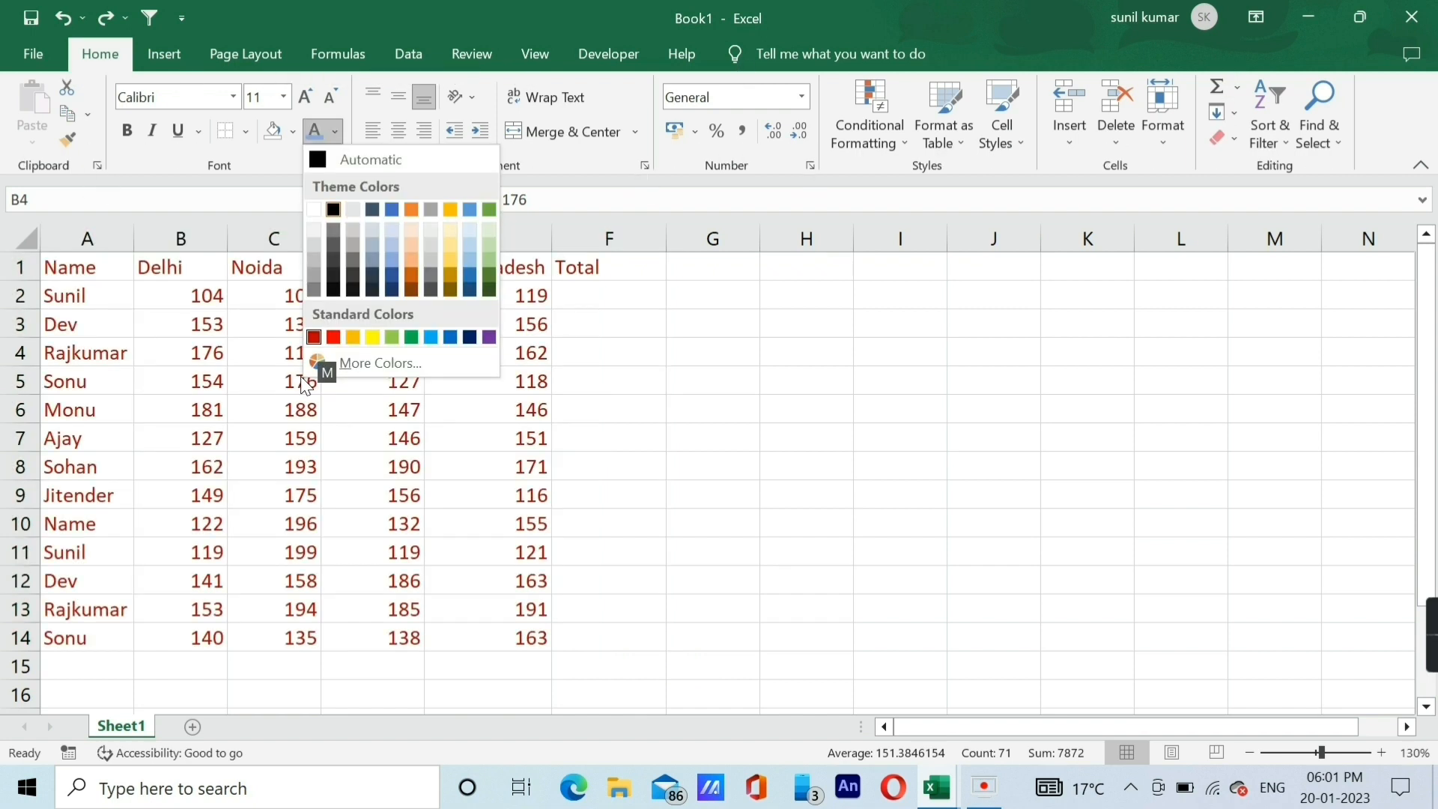
key(Escape)
key(Down)
click(249, 317)
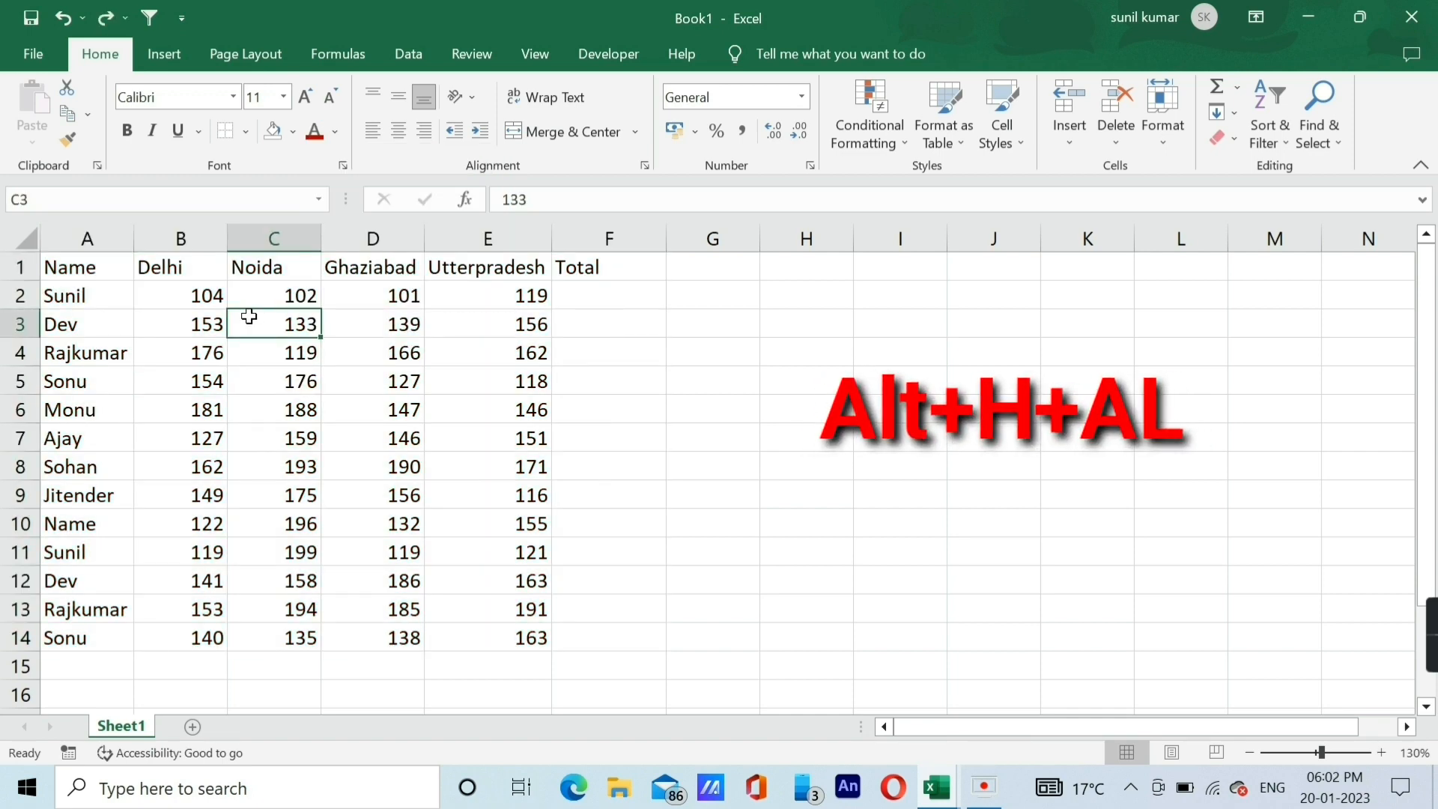
Select the entire data table A1:F14 and left-align its contents.
click(160, 339)
key(ctrl+a)
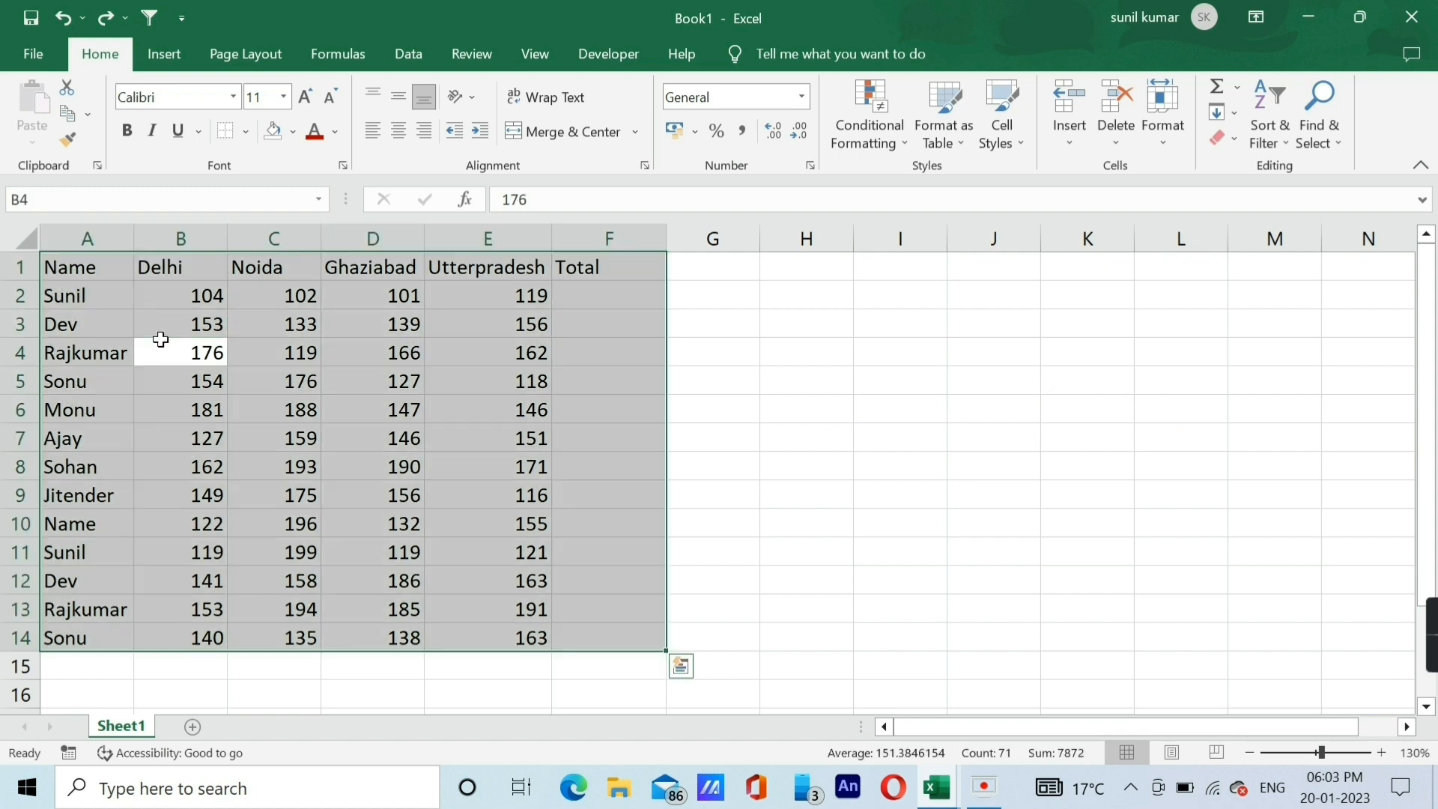
key(alt+h)
key(a)
key(l)
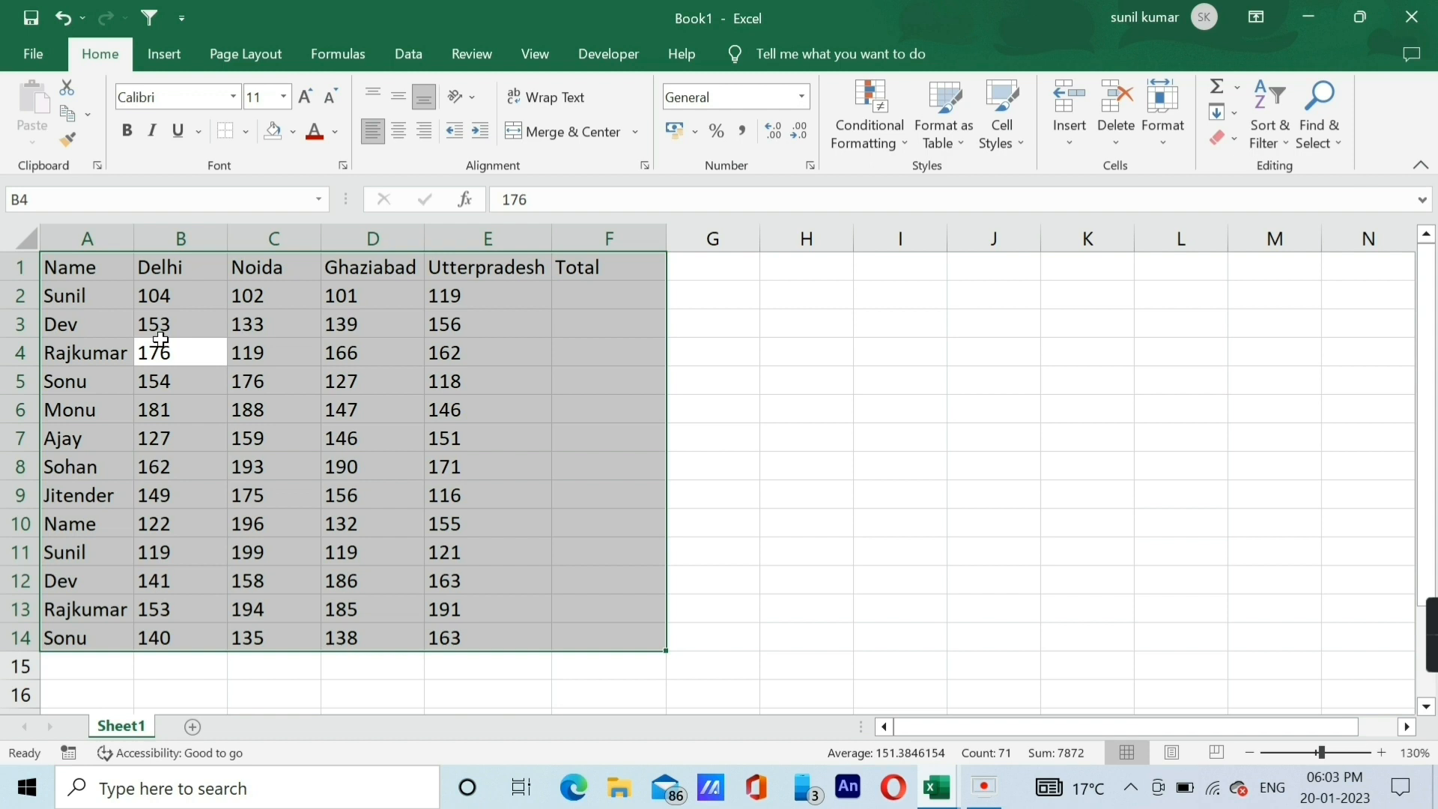
Right-align all the contents of the selected data table A1:F14.
key(alt)
key(h)
key(a)
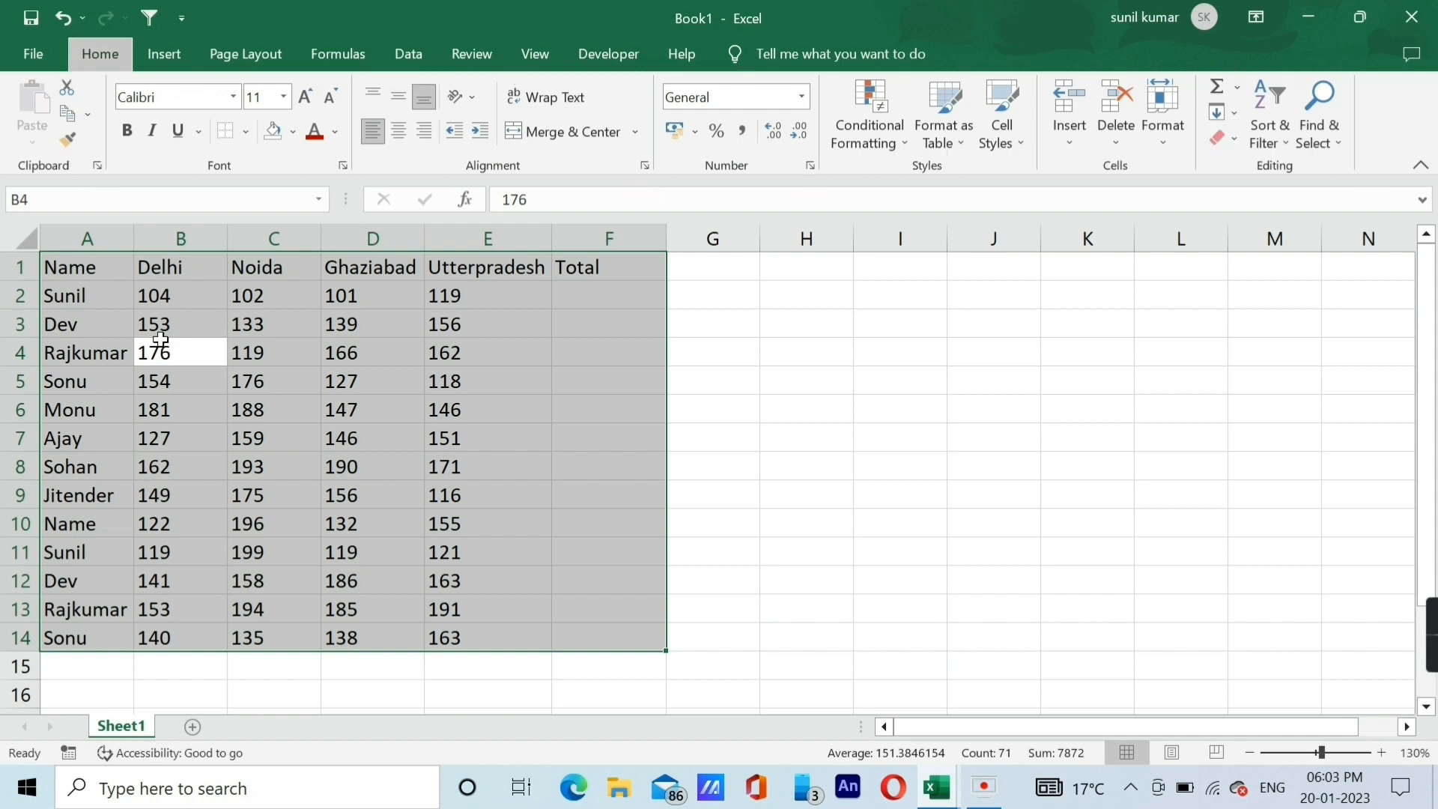
key(r)
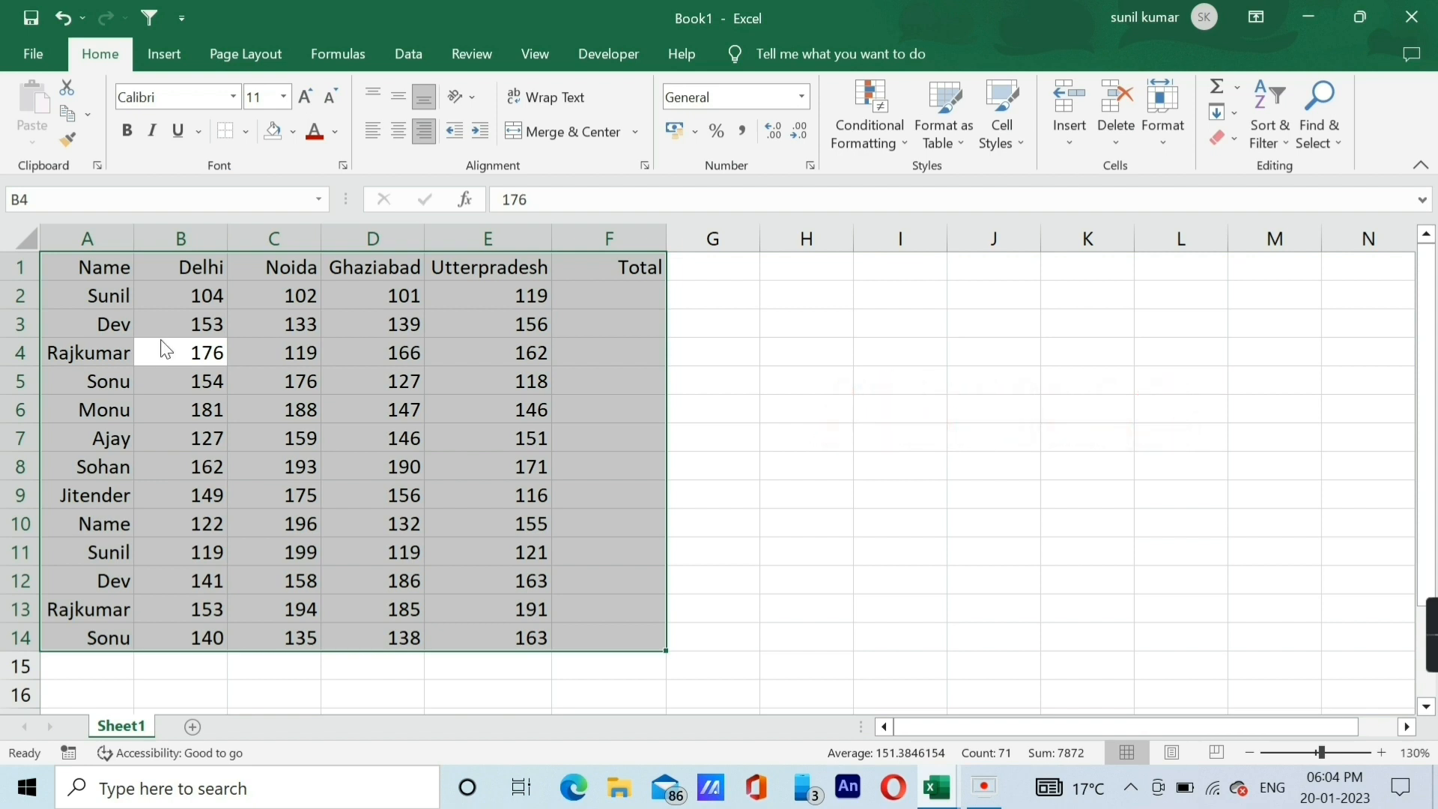
Centre all the contents of the selected data table A1:F14 horizontally.
key(alt+h)
key(a)
key(c)
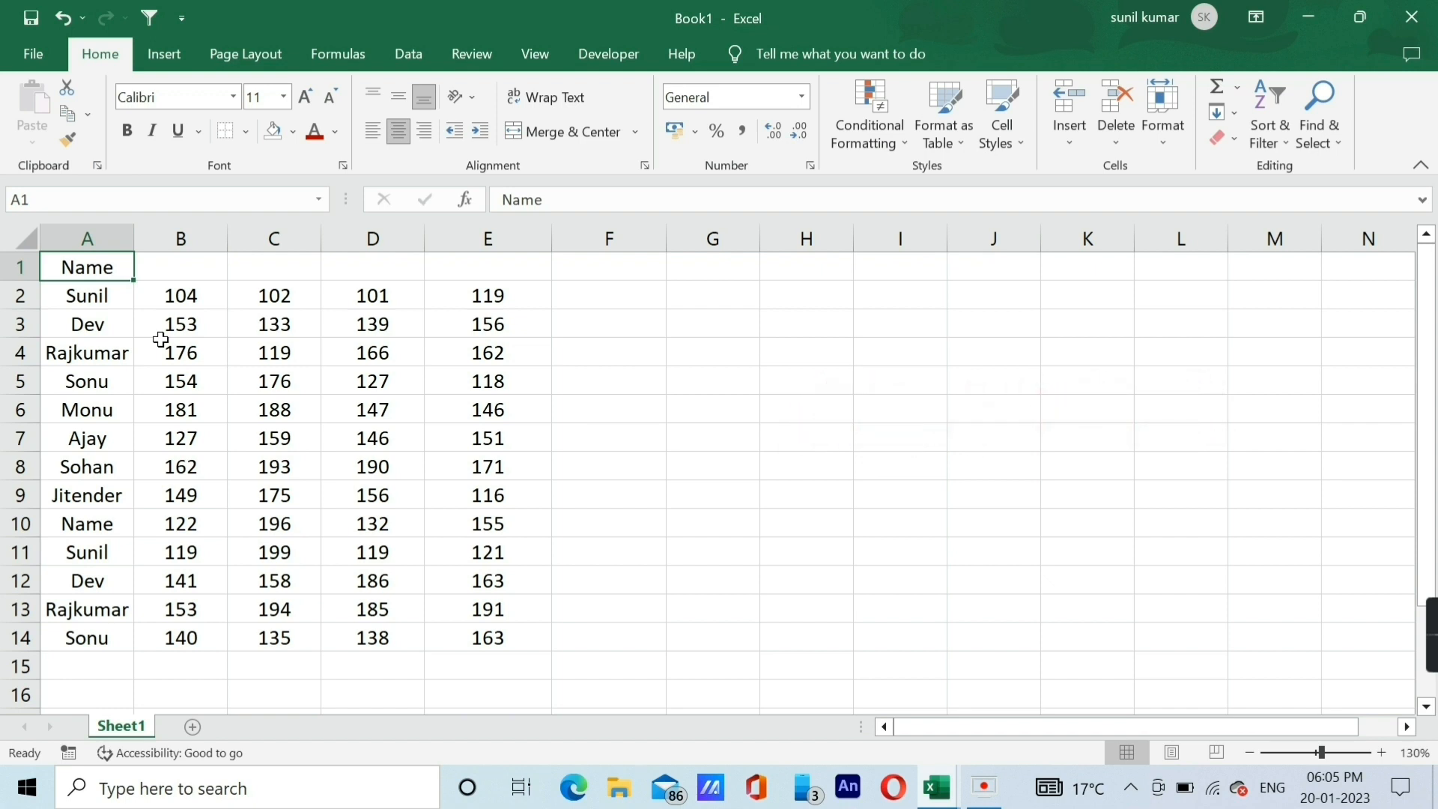
Merge and centre the cells A1:E1 so the Name heading spans all five columns.
key(shift+Right)
key(shift+Right)
key(shift+Right)
key(shift+Right)
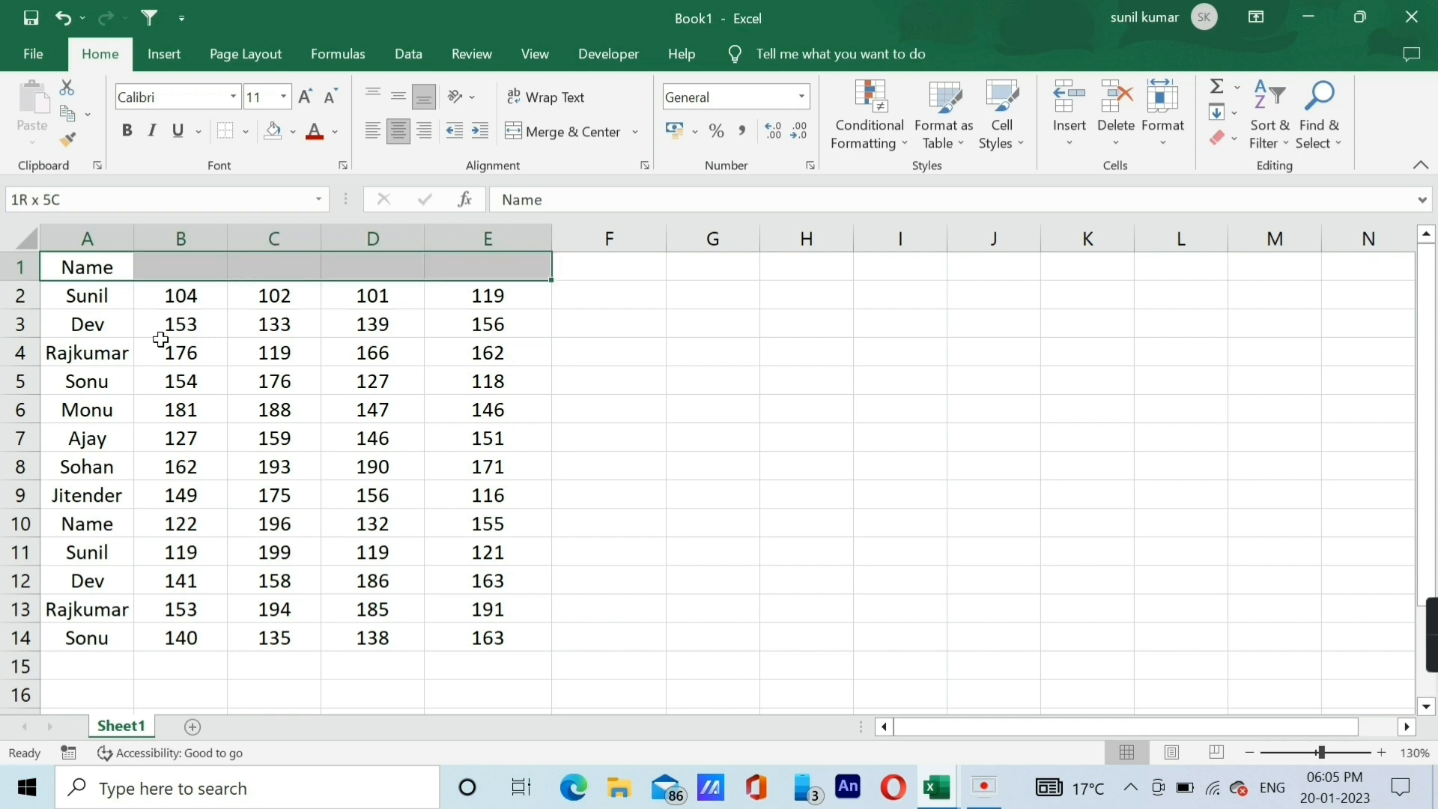
key(alt+h)
key(m)
key(c)
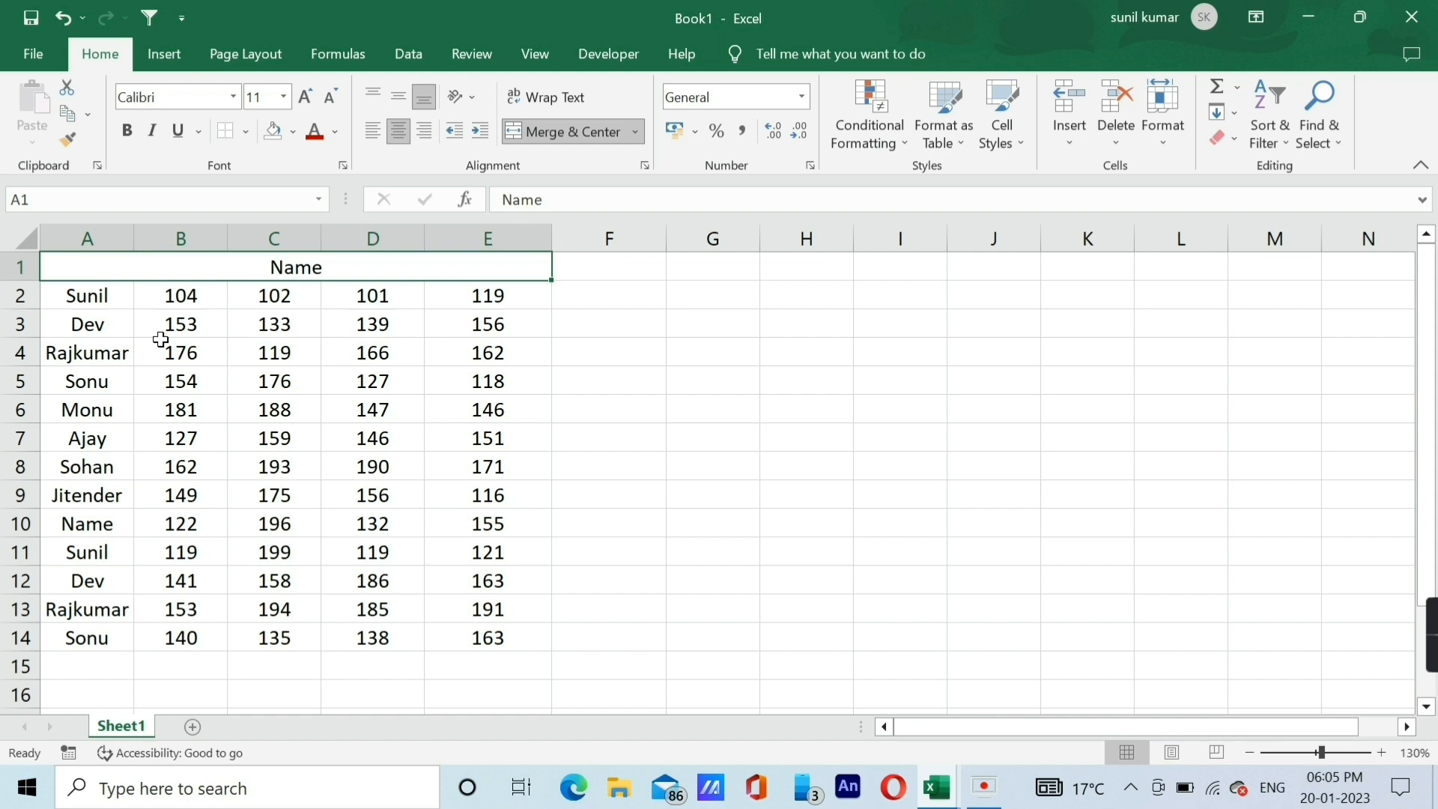
key(Right)
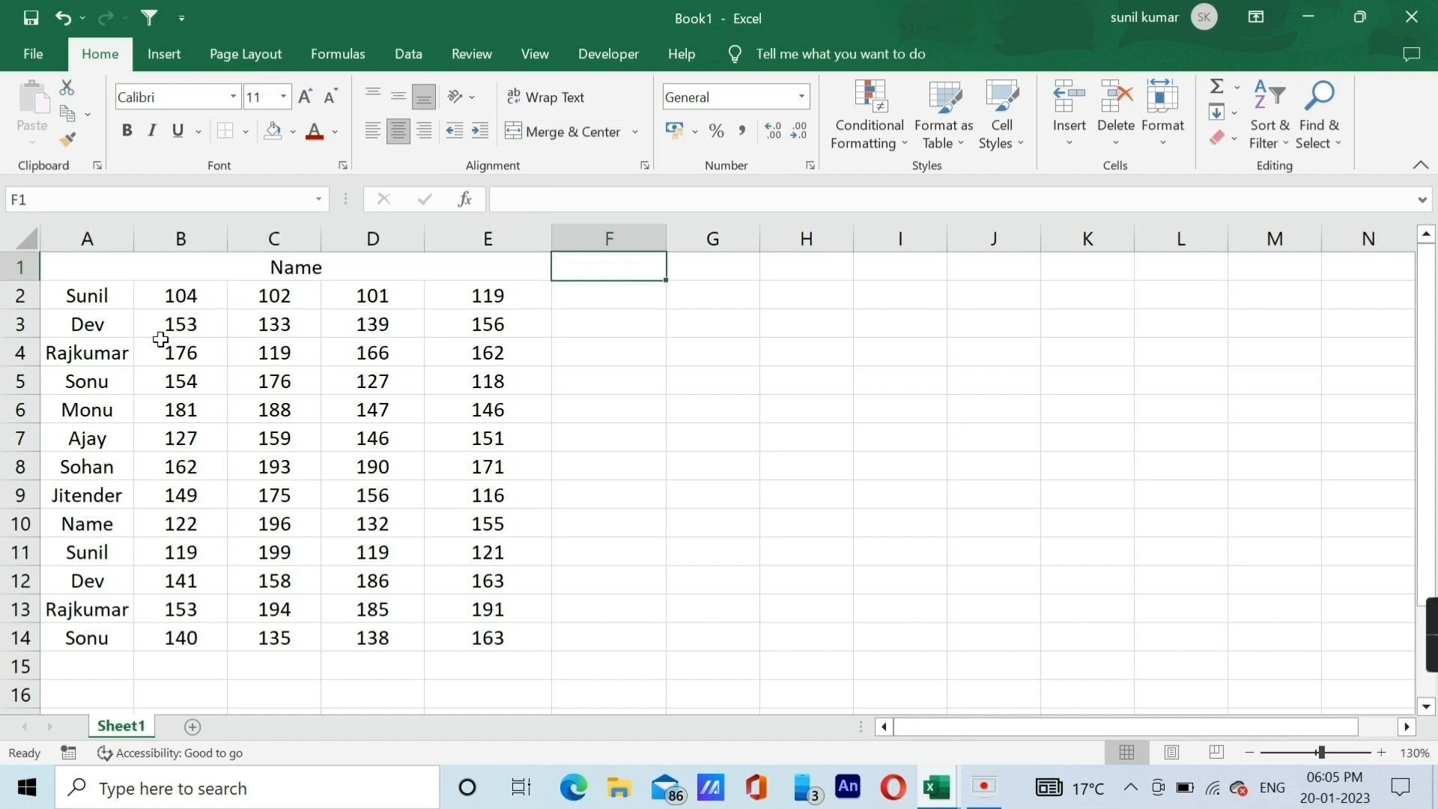
key(Left)
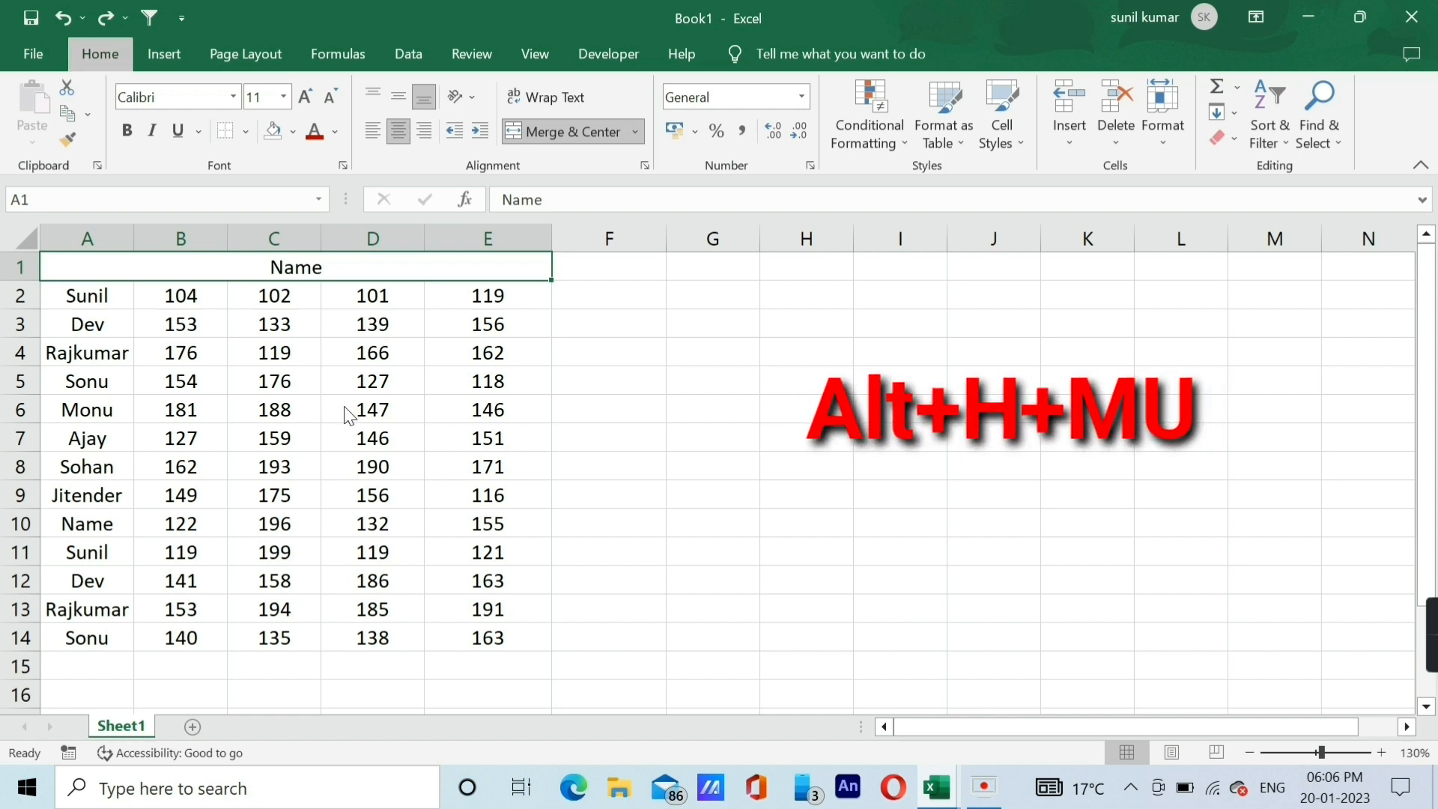
Unmerge the Name heading back into the separate cells A1:E1 and check each cell along the row.
key(alt+h)
key(m)
key(u)
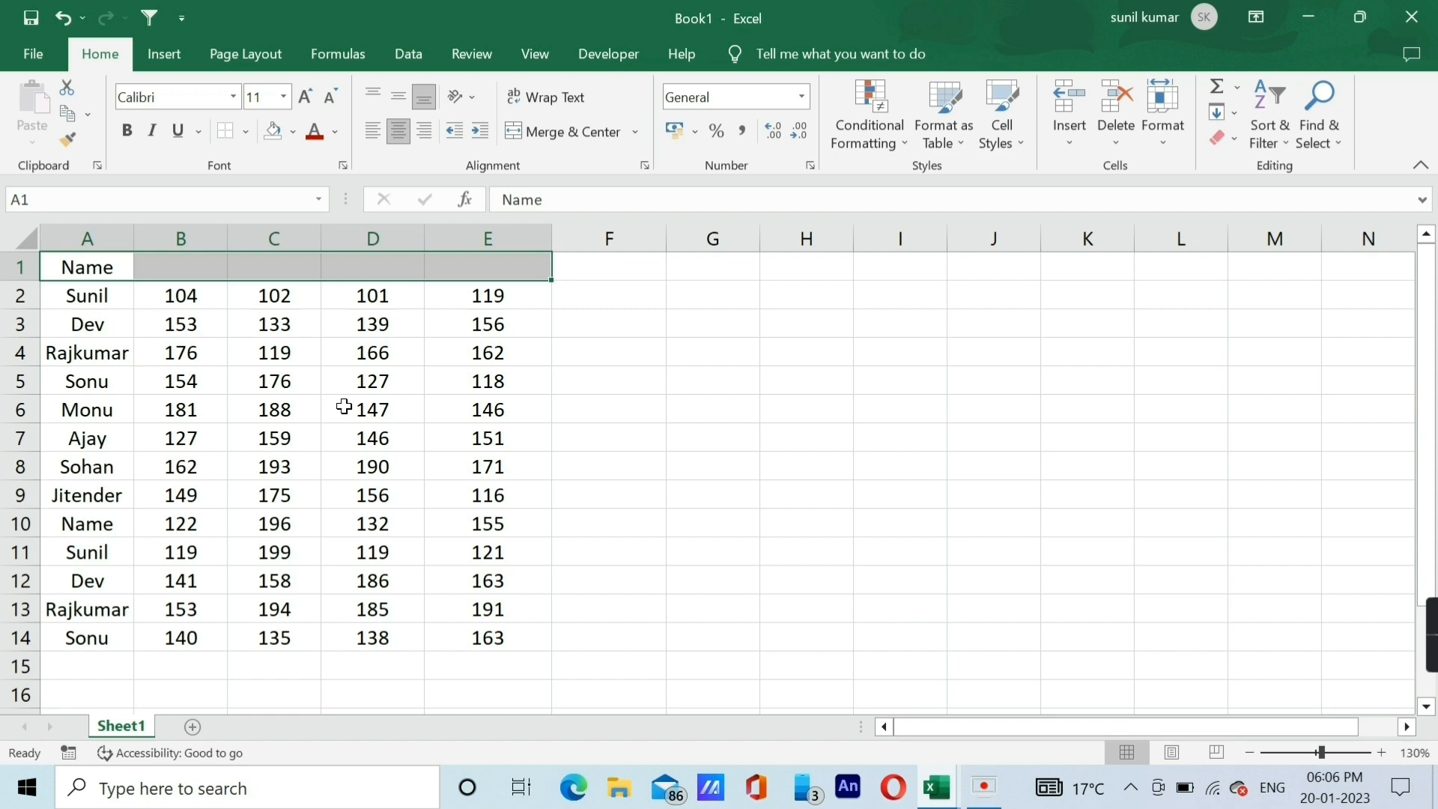
key(Right)
key(Left)
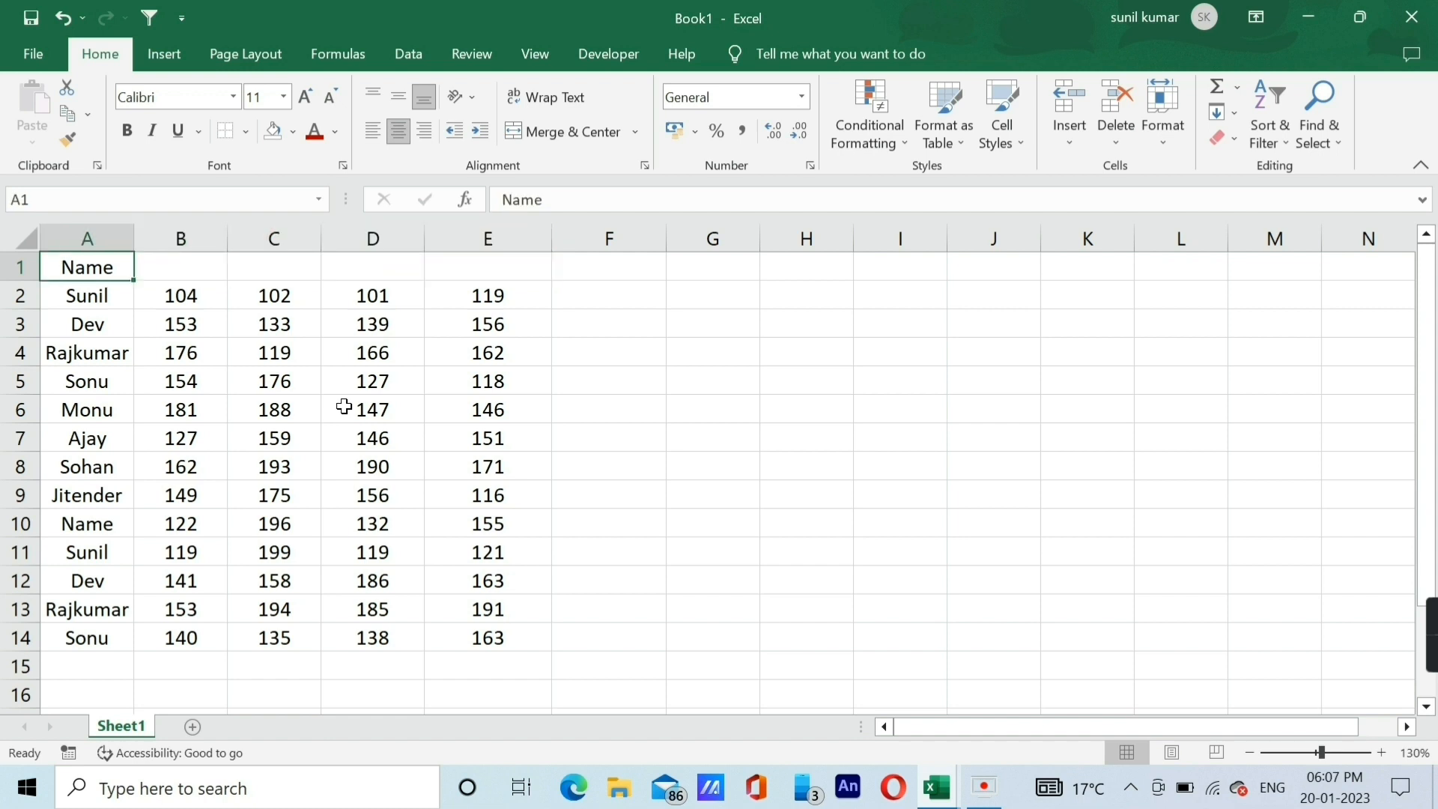
key(Right)
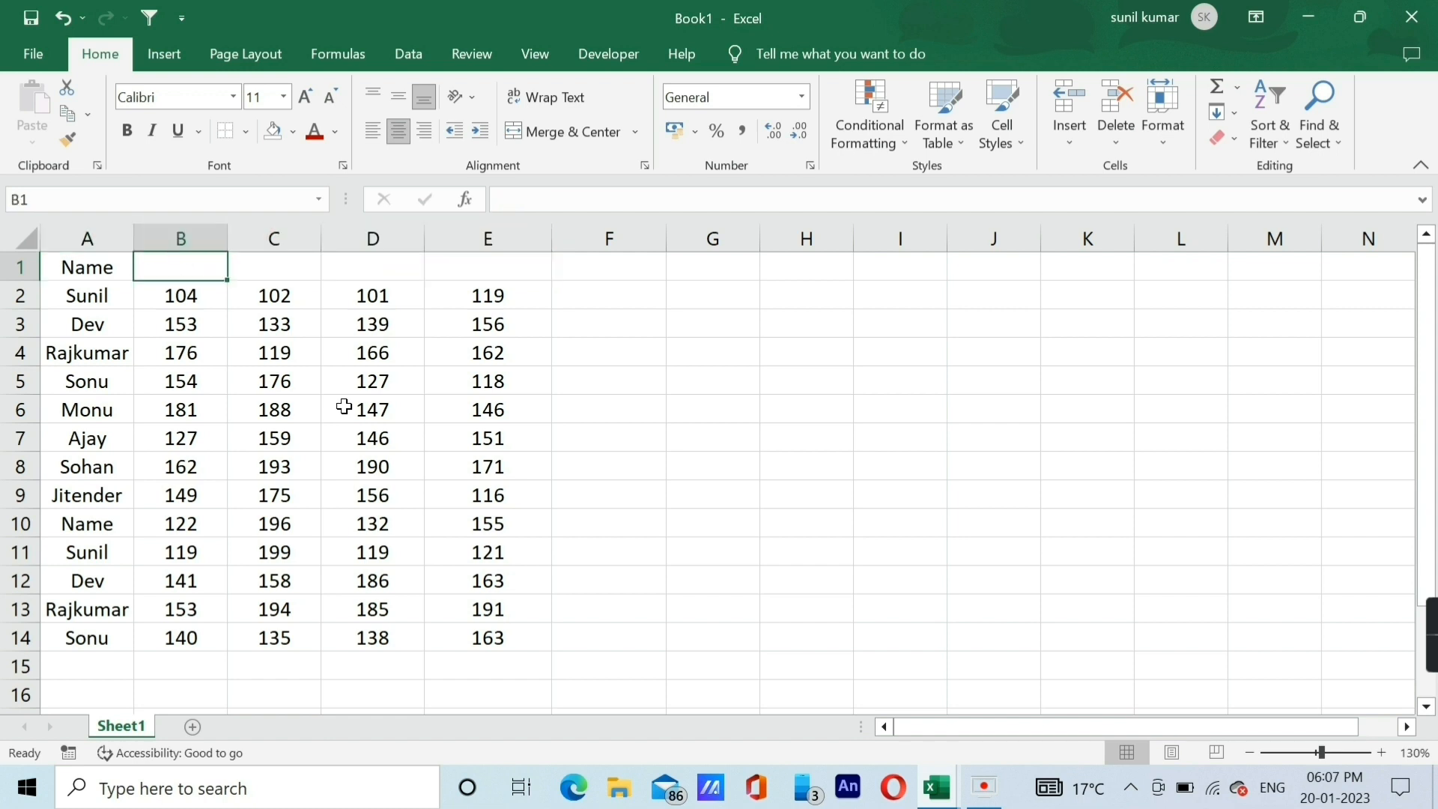
key(Right)
key(Right)
key(Right)
click(177, 401)
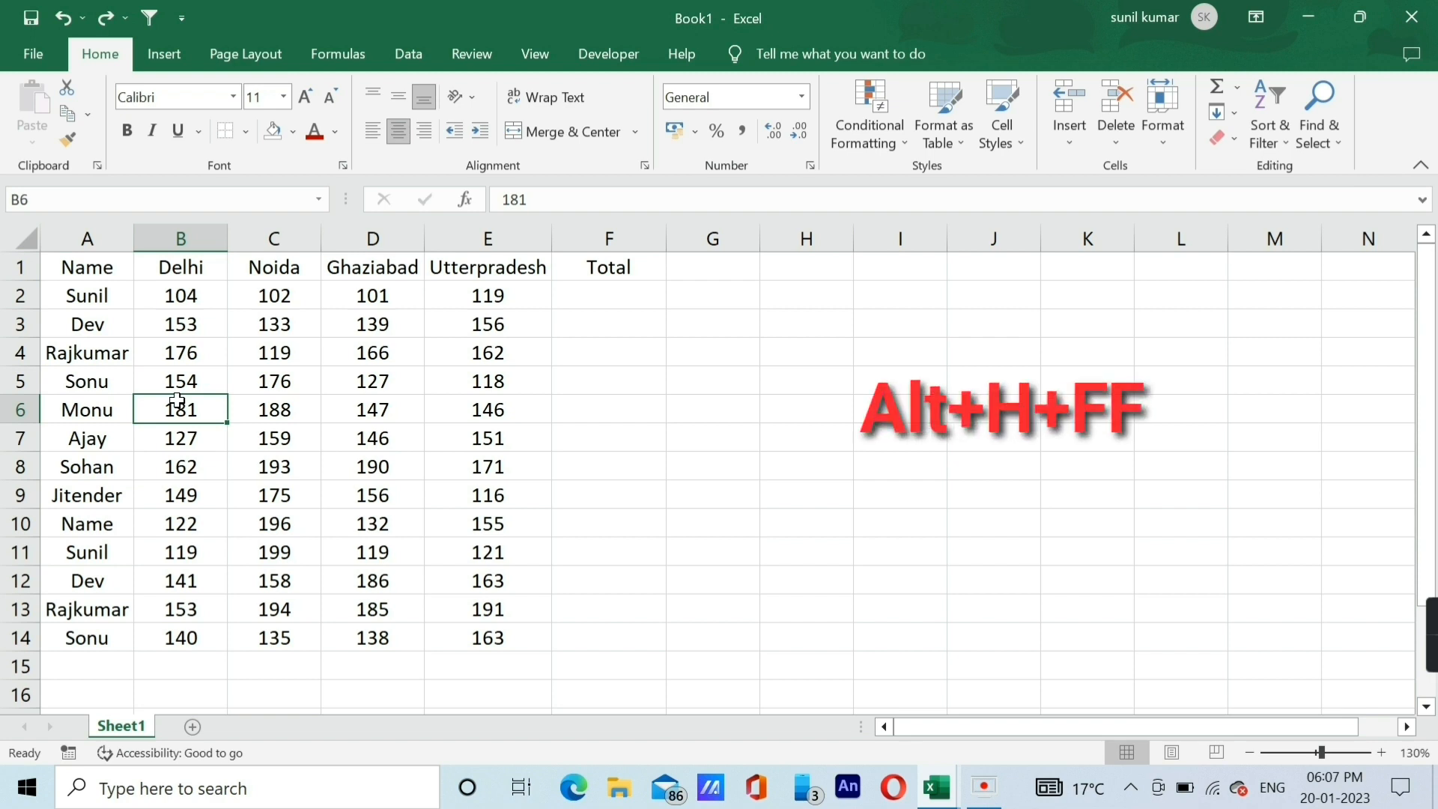
key(Up)
key(Right)
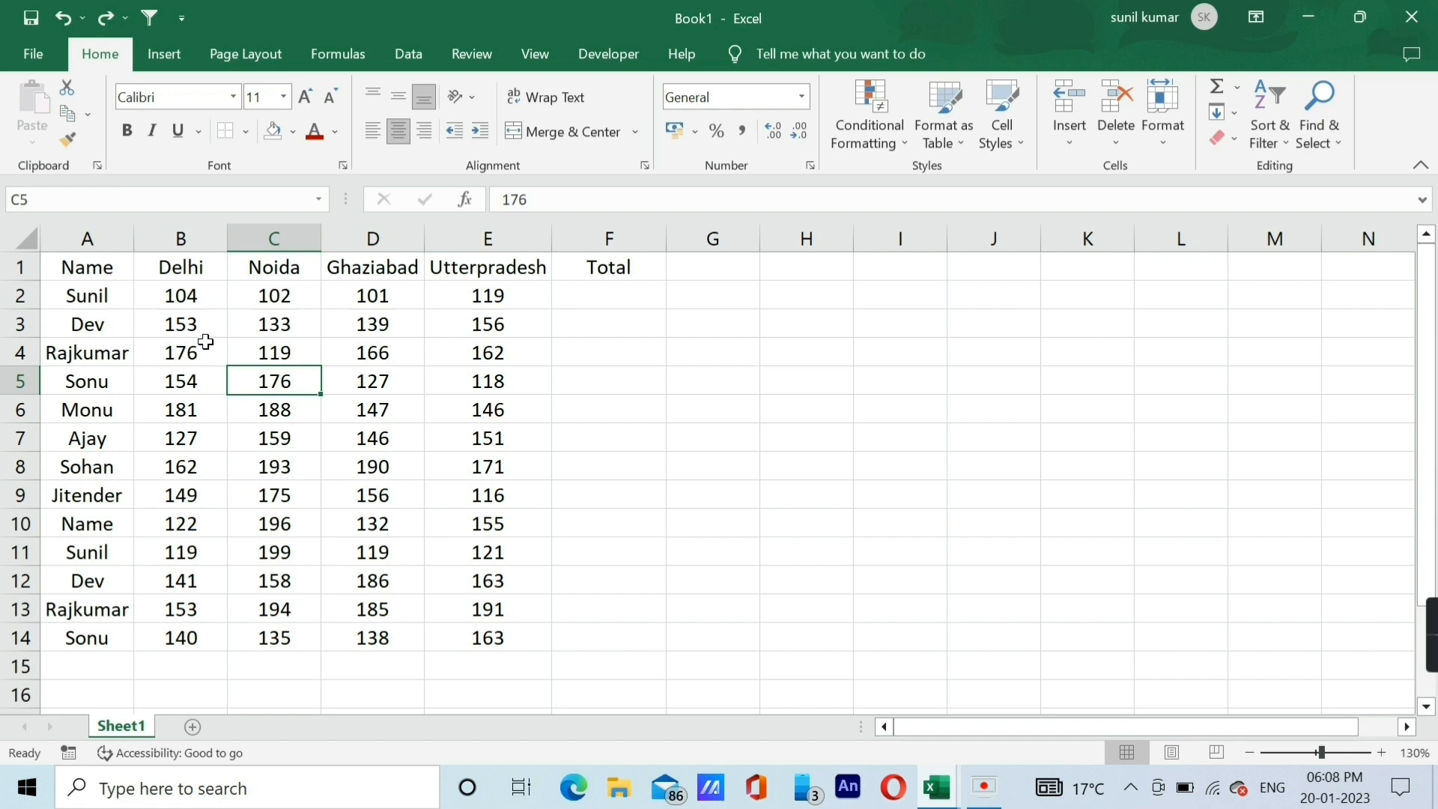
Preview fonts from Arial through Bahnschrift Light SemiCondensed on the entire data table A1:F14 without applying any.
click(206, 342)
key(ctrl+a)
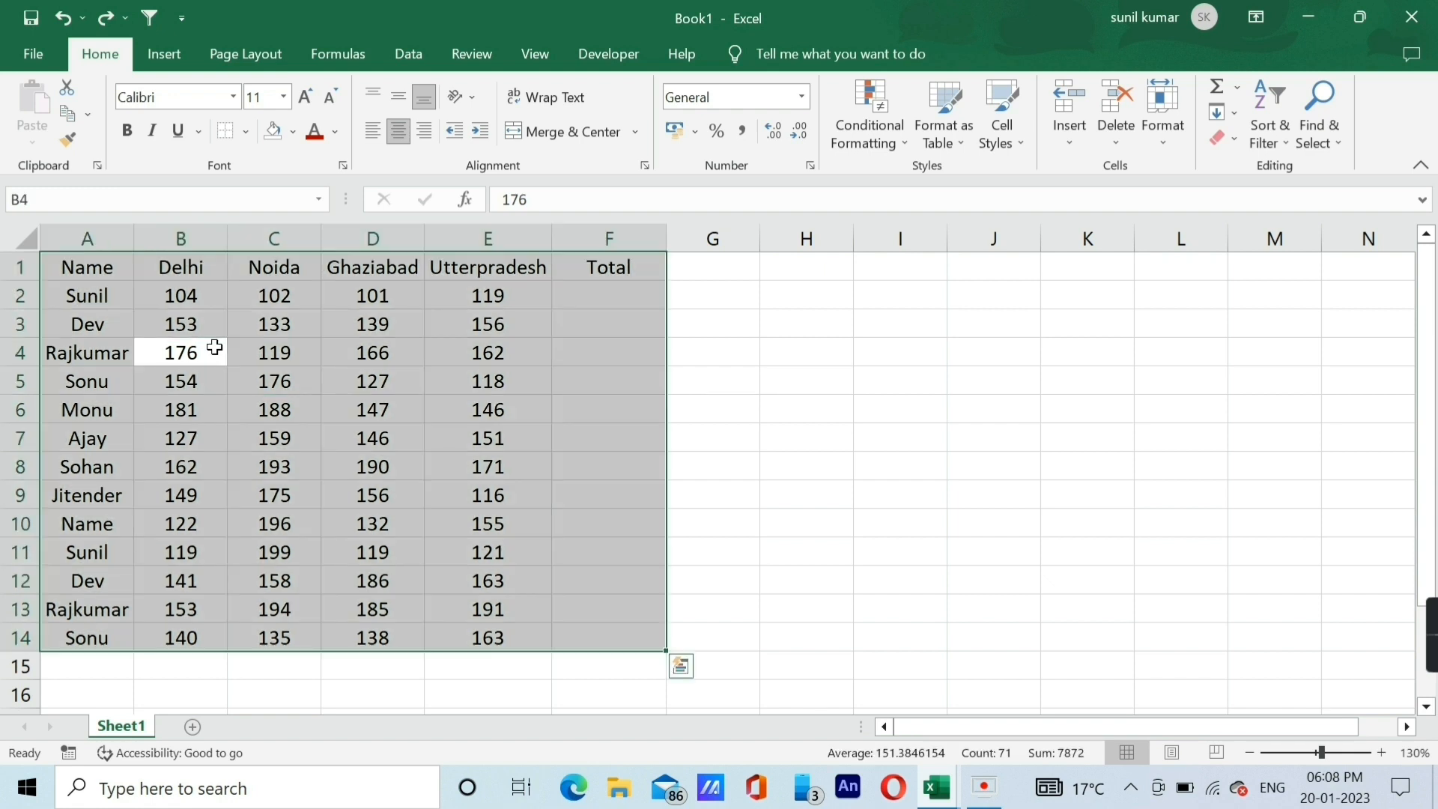
key(alt)
key(h)
key(f)
key(f)
key(Down)
key(Down)
key(Down)
key(Down)
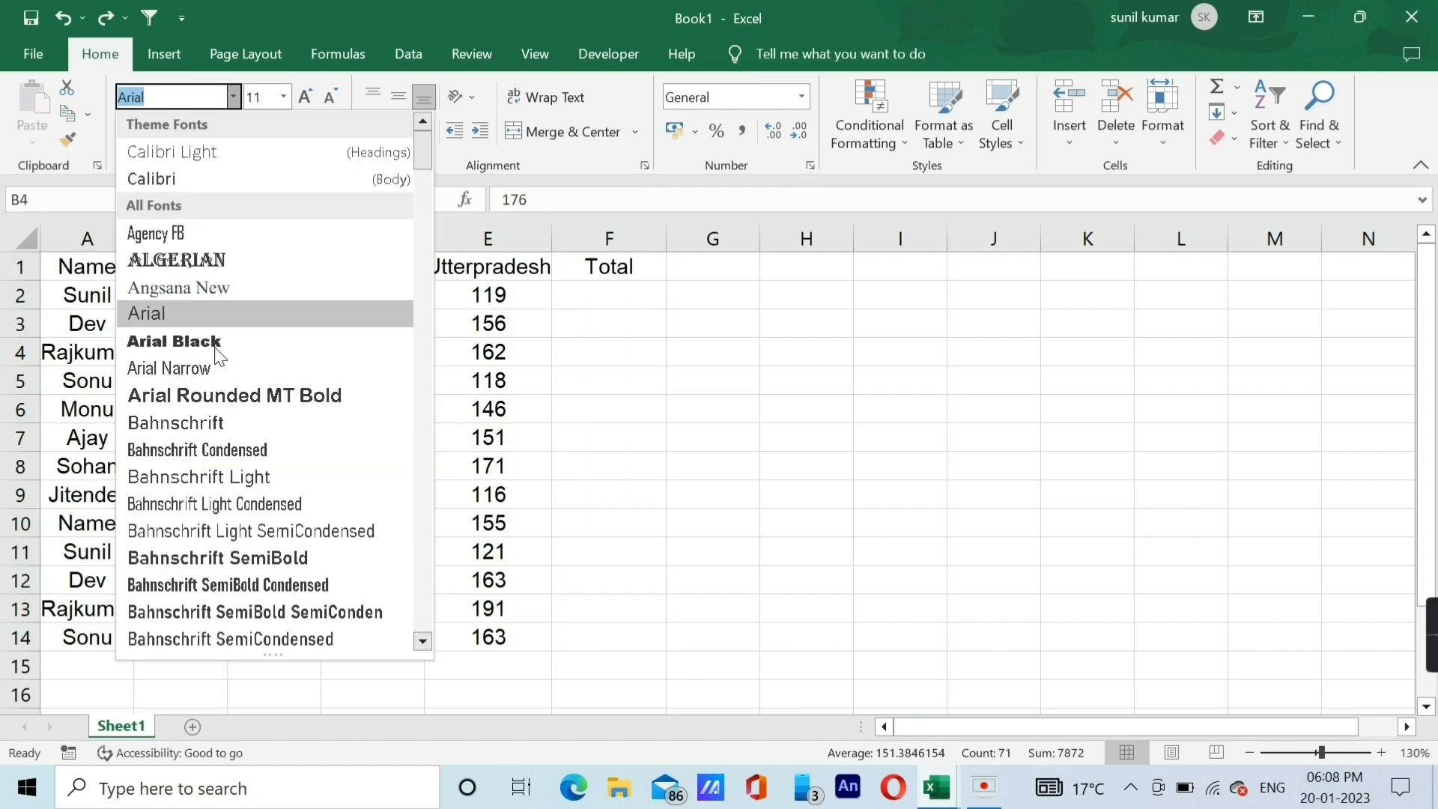
key(Down)
key(Down)
key(Down)
key(Down)
key(Down)
key(Down)
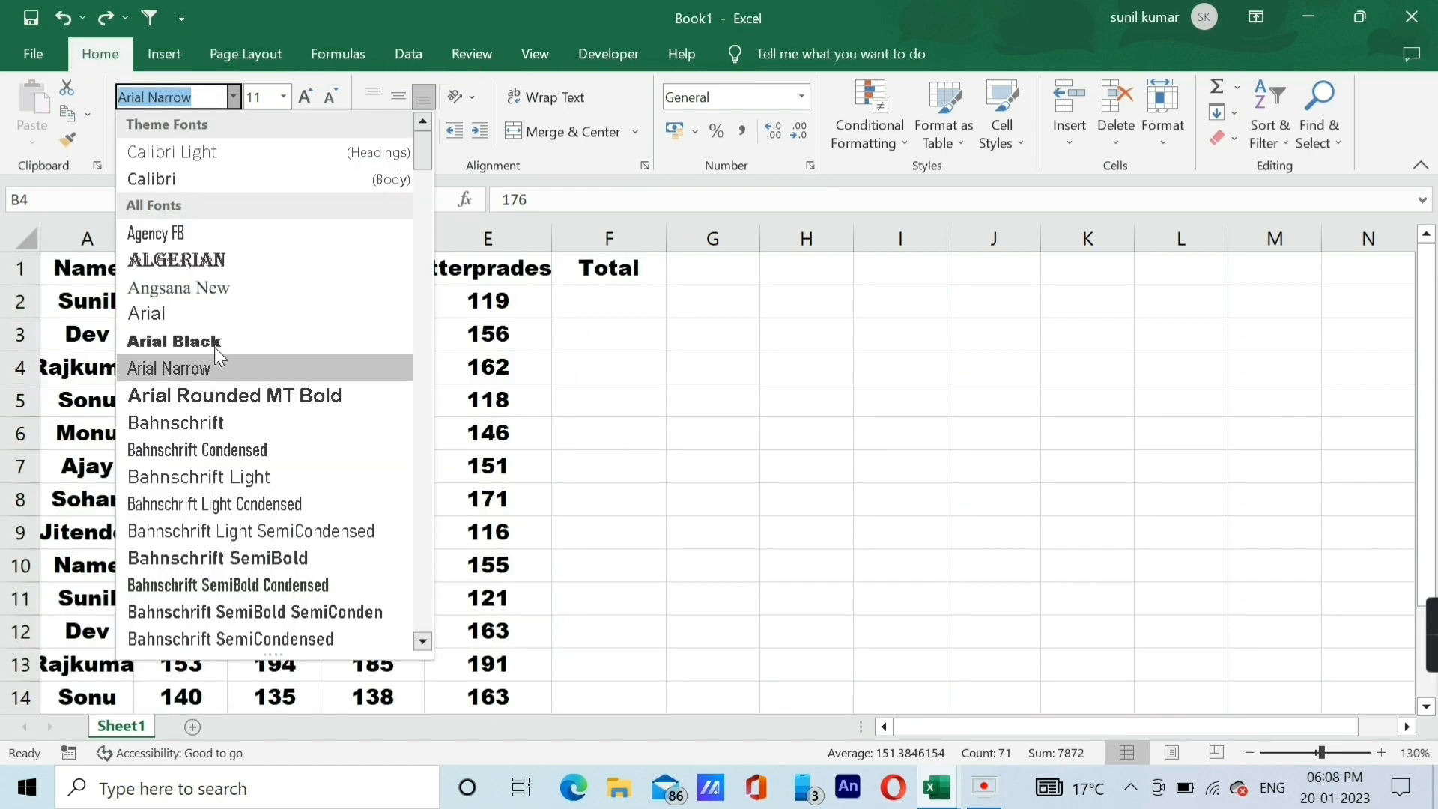
key(Down)
key(Down)
key(Down)
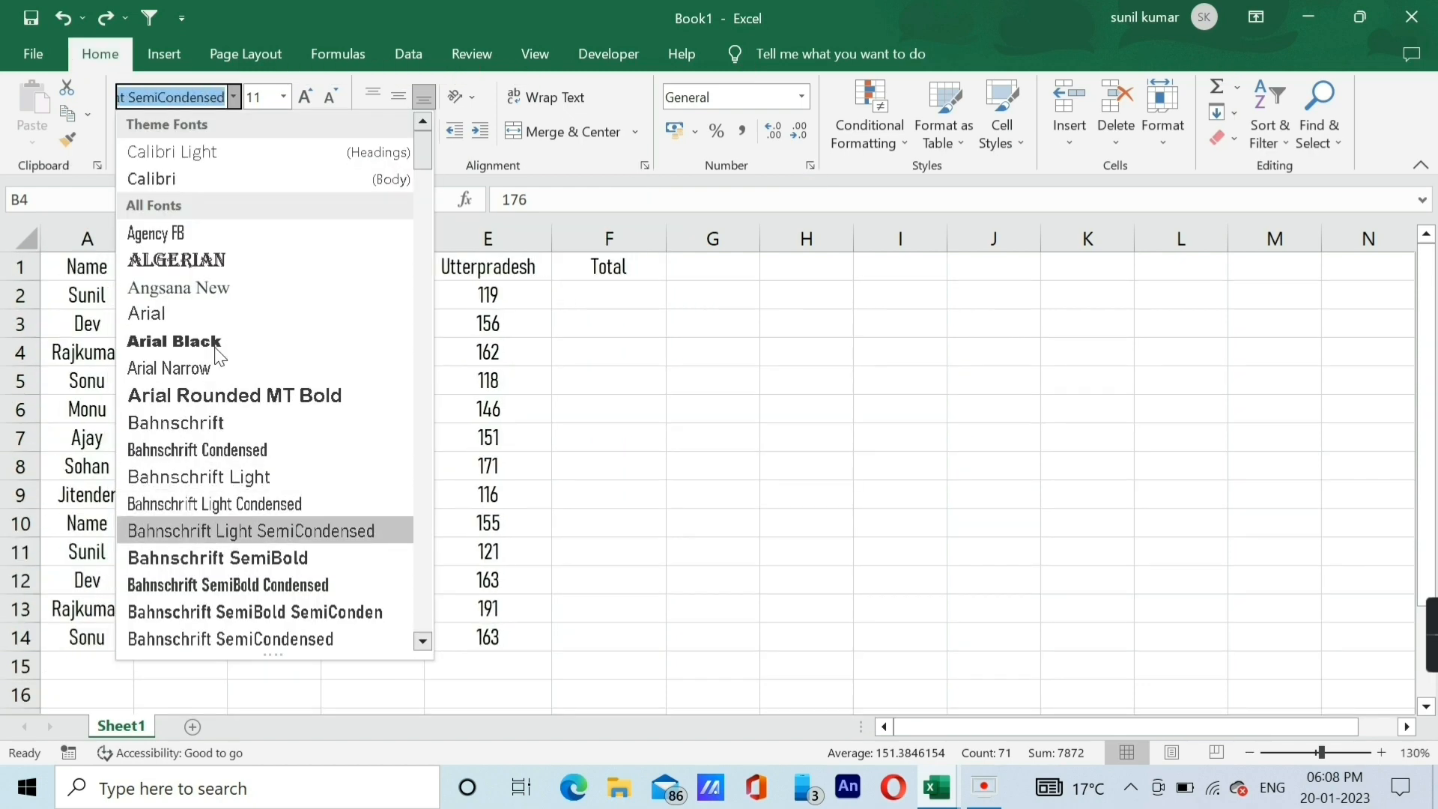
key(Escape)
click(278, 329)
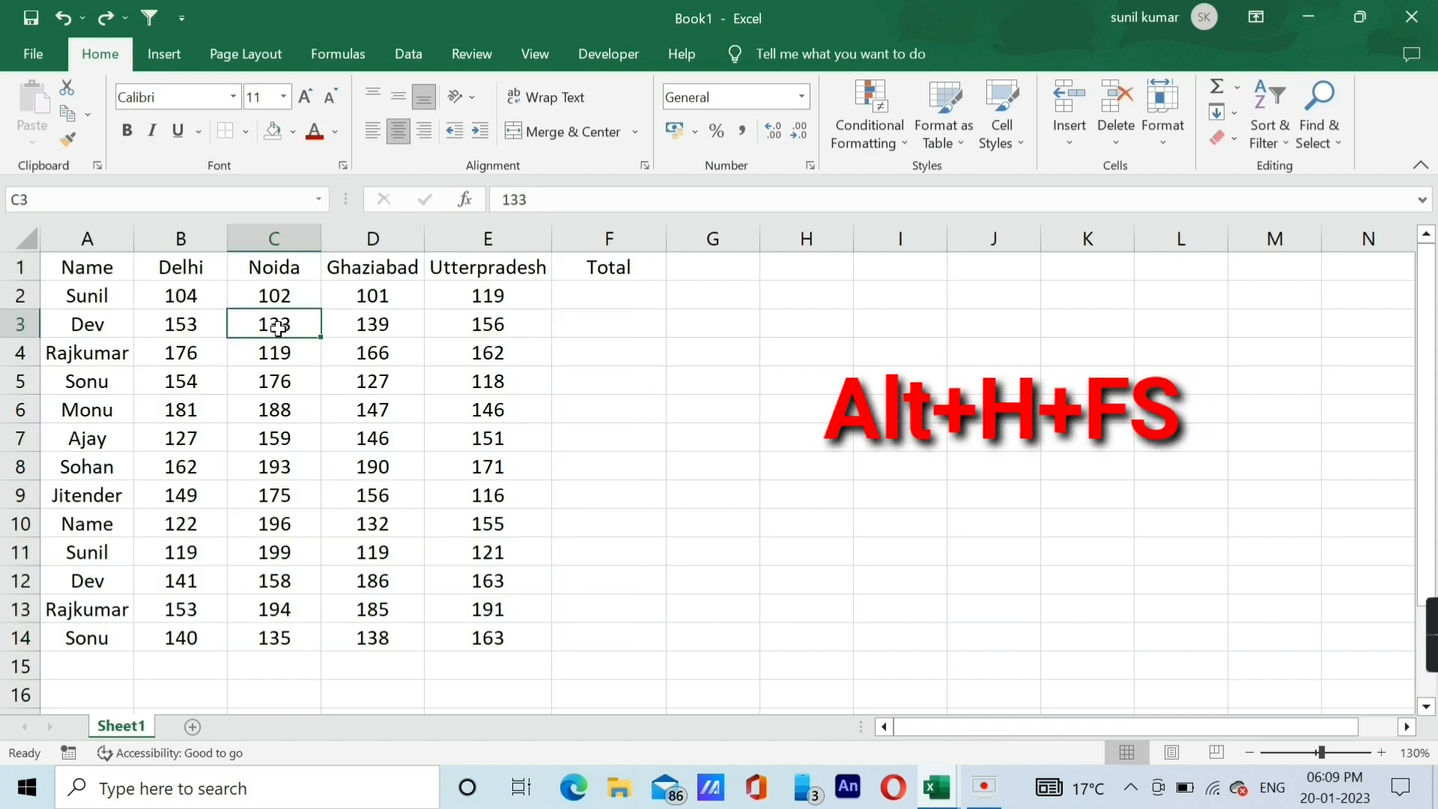
Preview font sizes from 12 up to 36 on the entire data table A1:F14 without applying any.
click(256, 352)
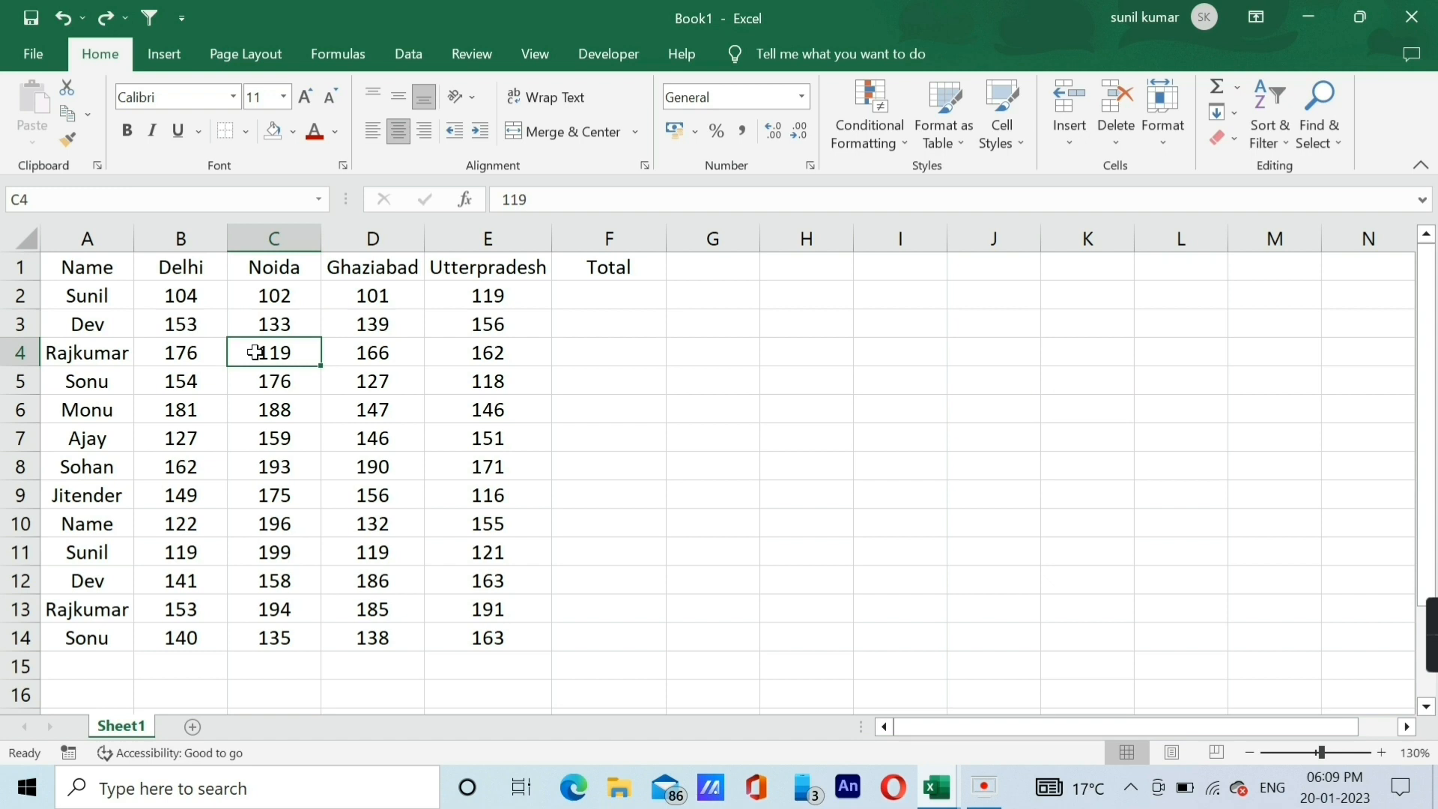
key(ctrl+a)
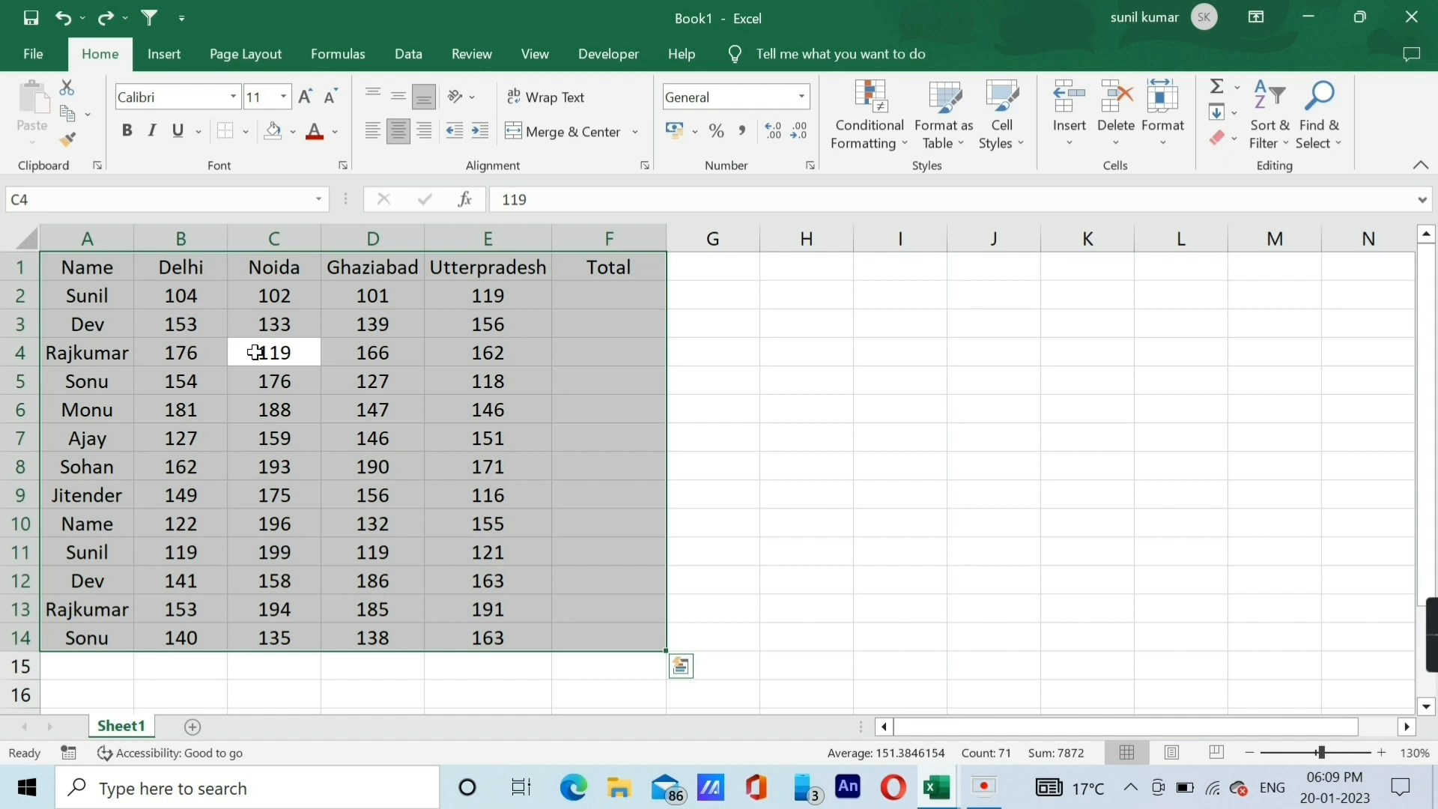
key(alt+h)
key(f)
key(s)
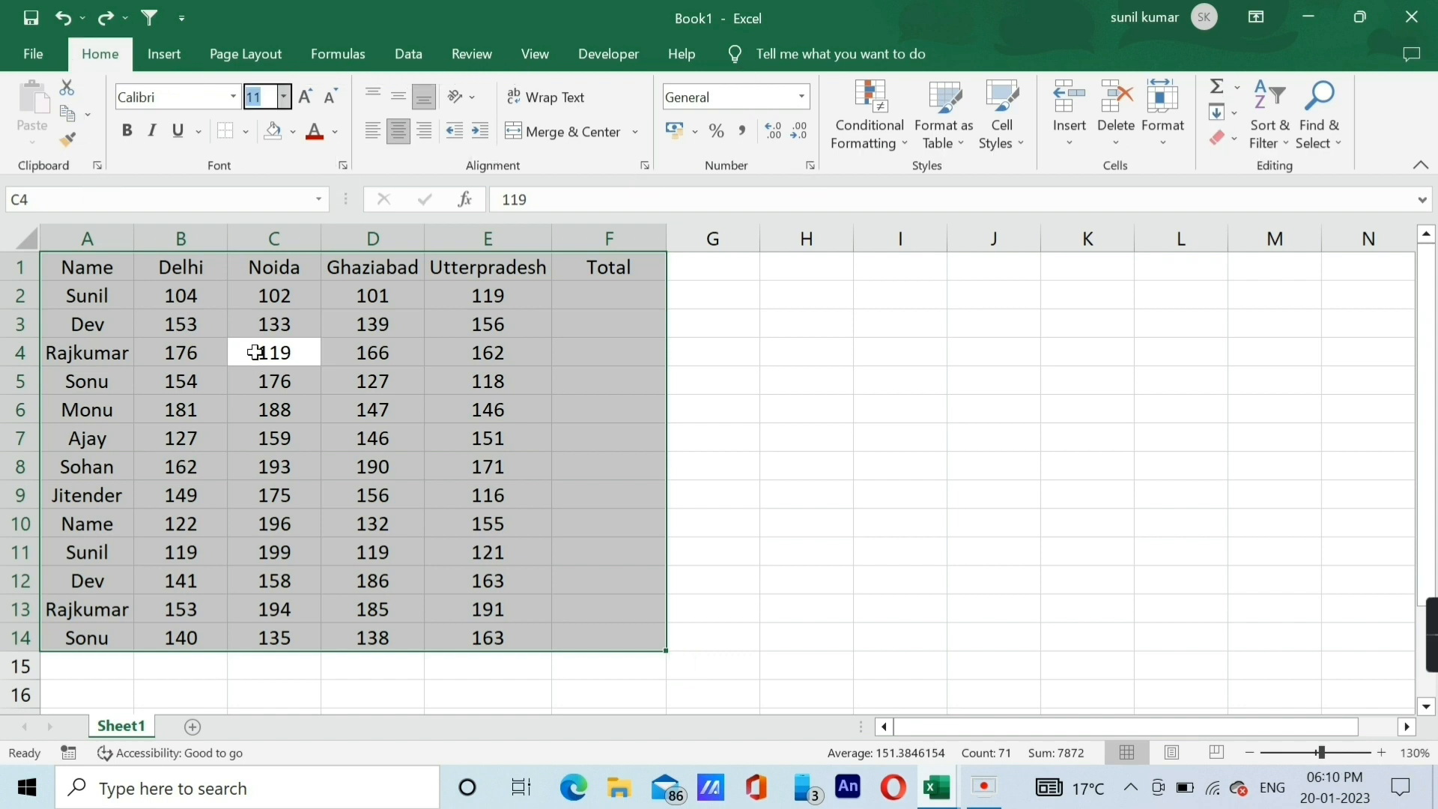
key(alt+Down)
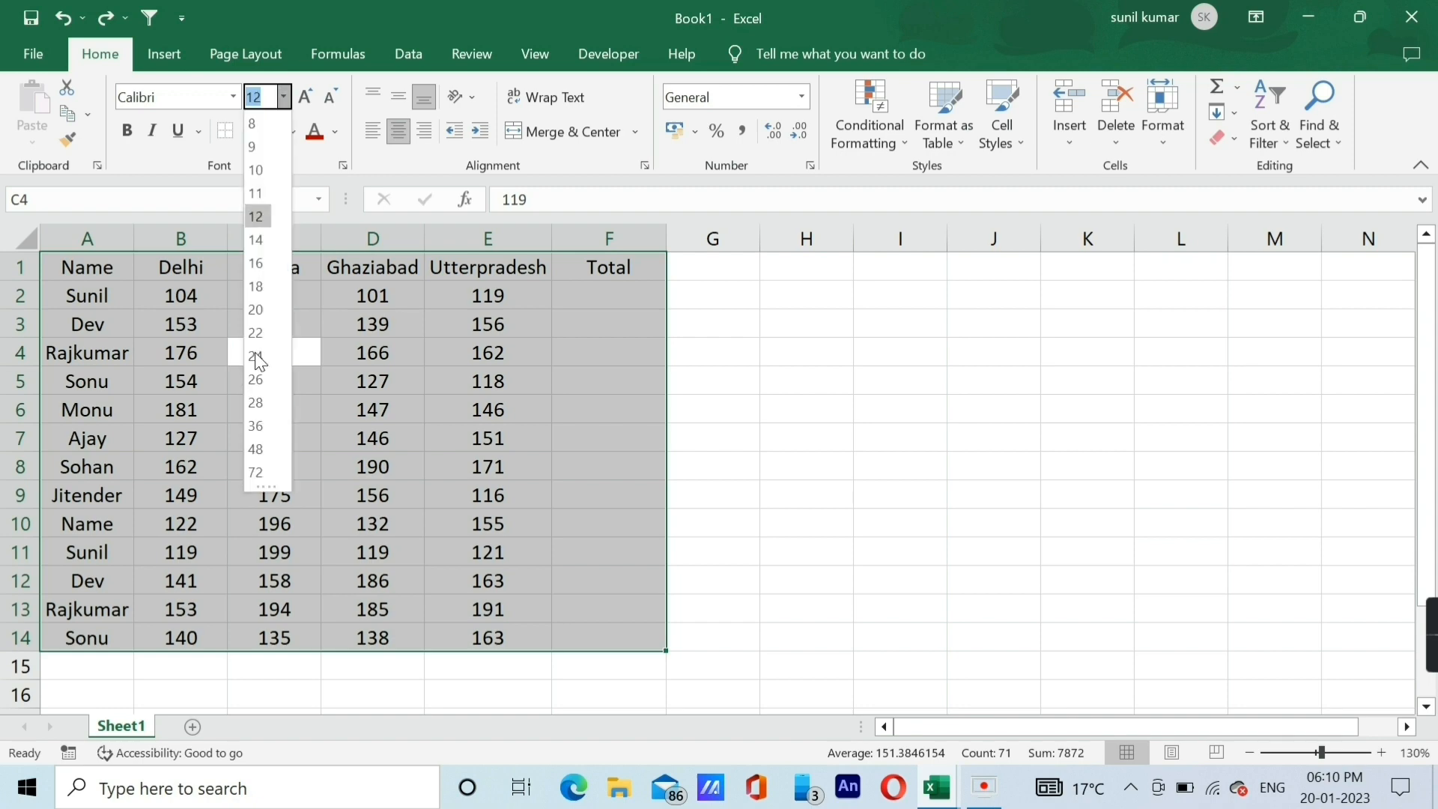
key(Down)
key(Down)
key(Down)
key(Down)
key(Down)
key(Down)
key(Down)
key(Down)
key(Down)
key(Down)
key(Down)
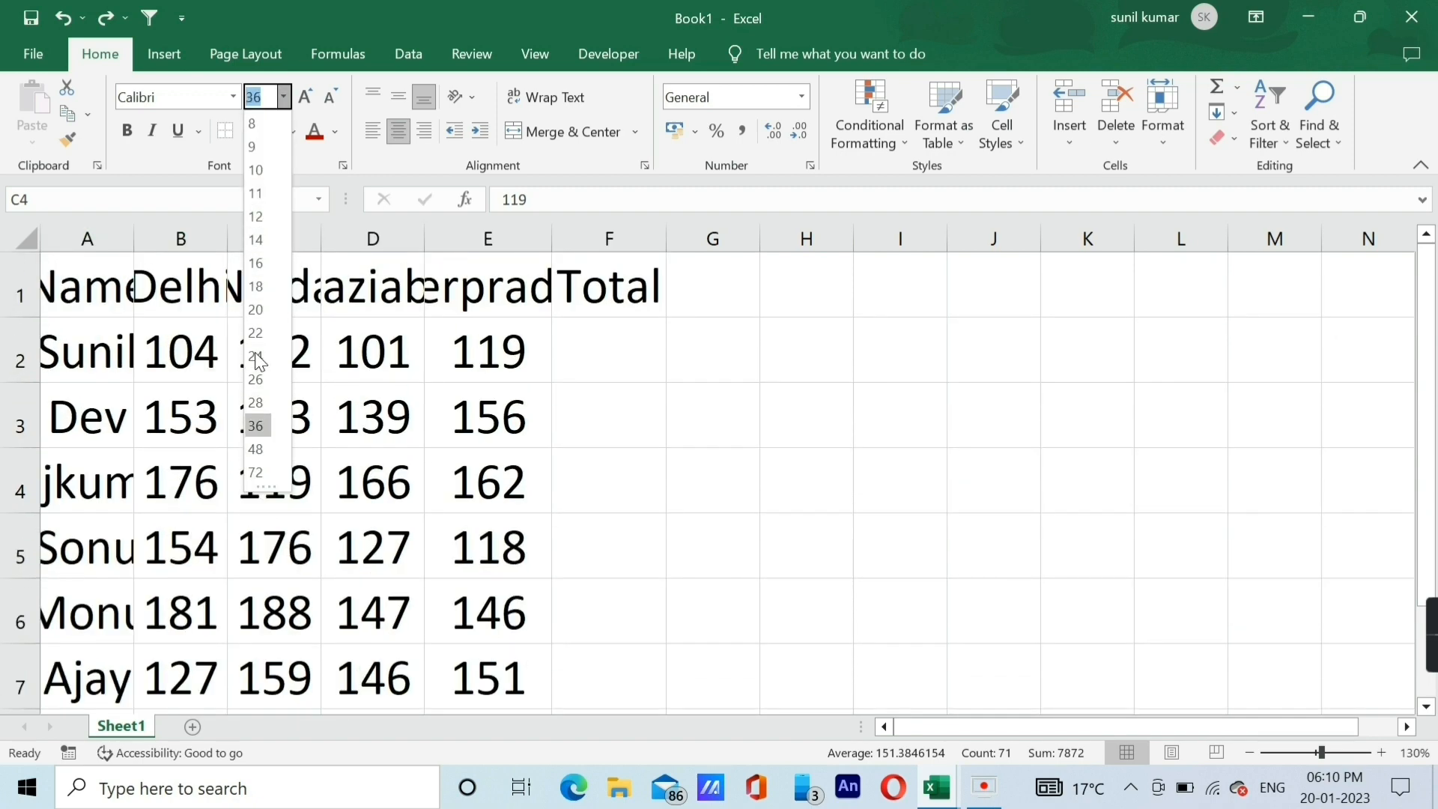
key(Escape)
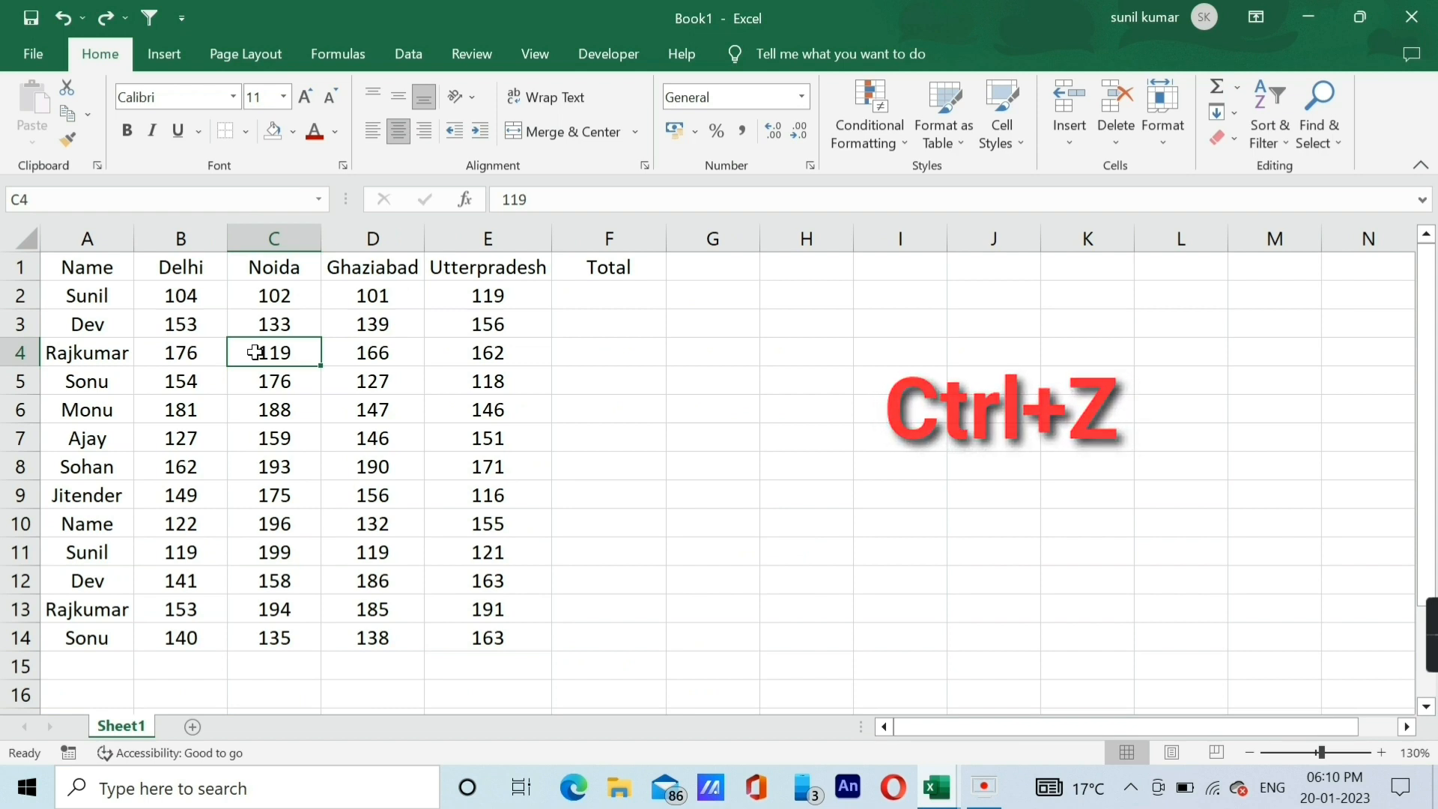
Clear the values in cells B5:D9 and undo the deletion.
click(181, 409)
drag(181, 378, 336, 493)
key(Delete)
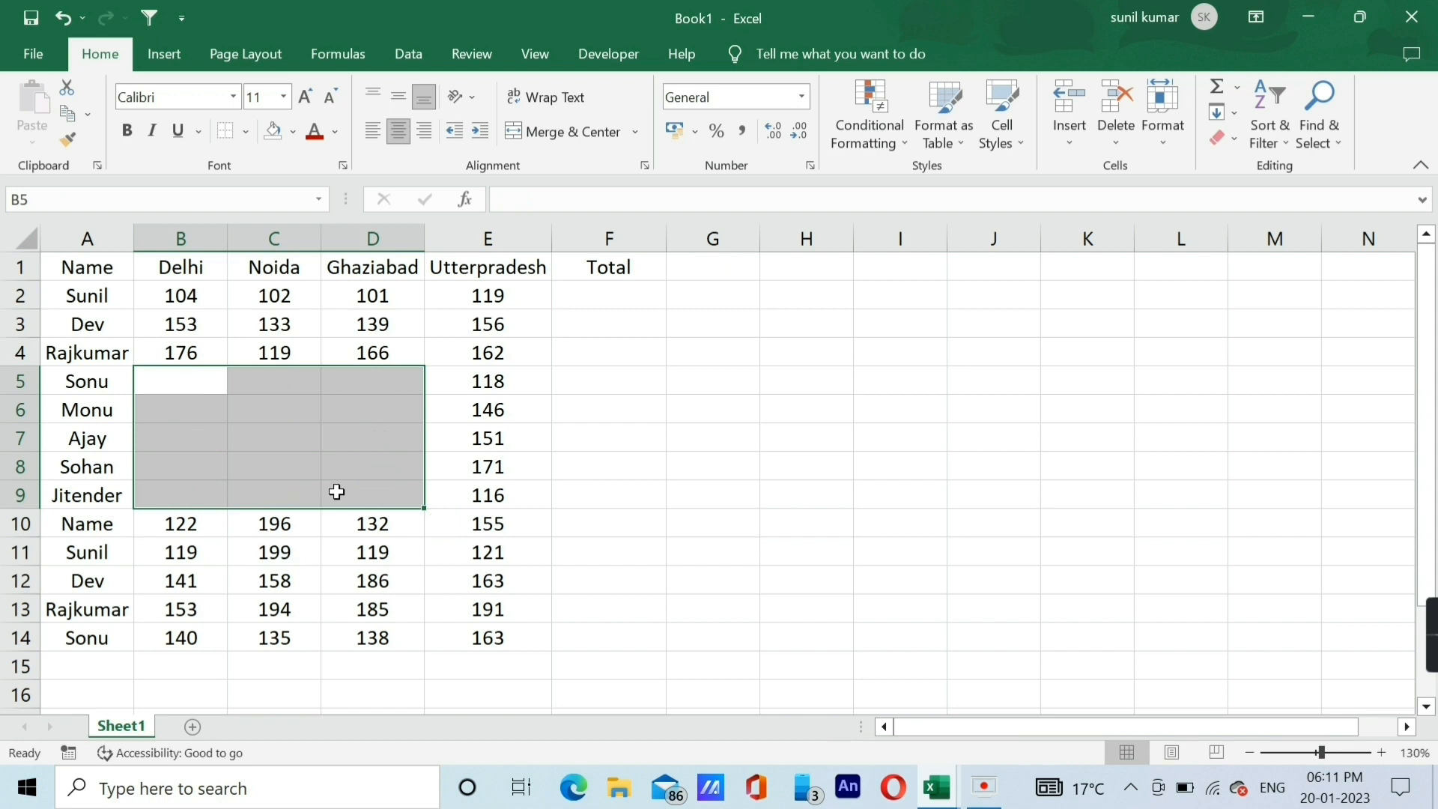
click(273, 315)
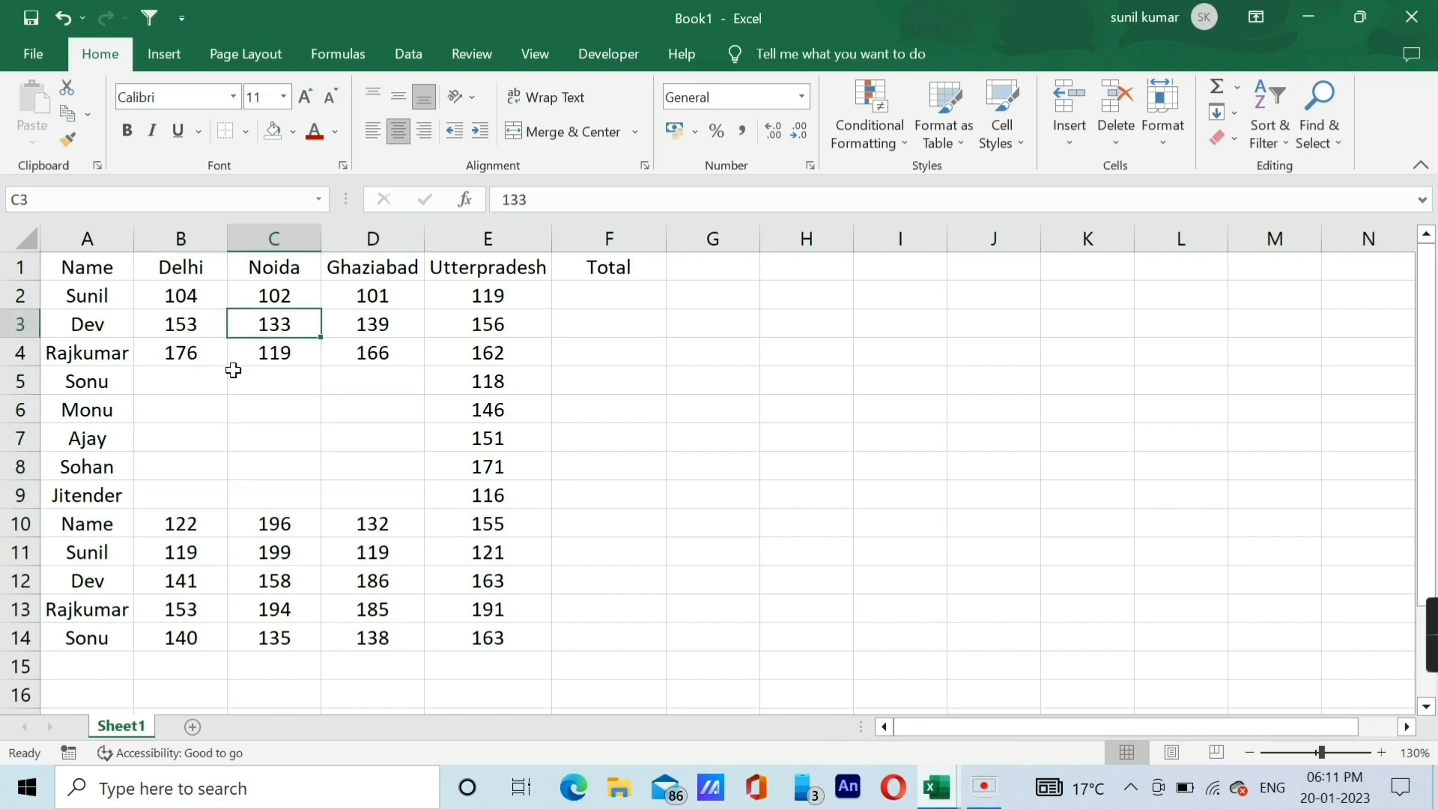
key(ctrl+z)
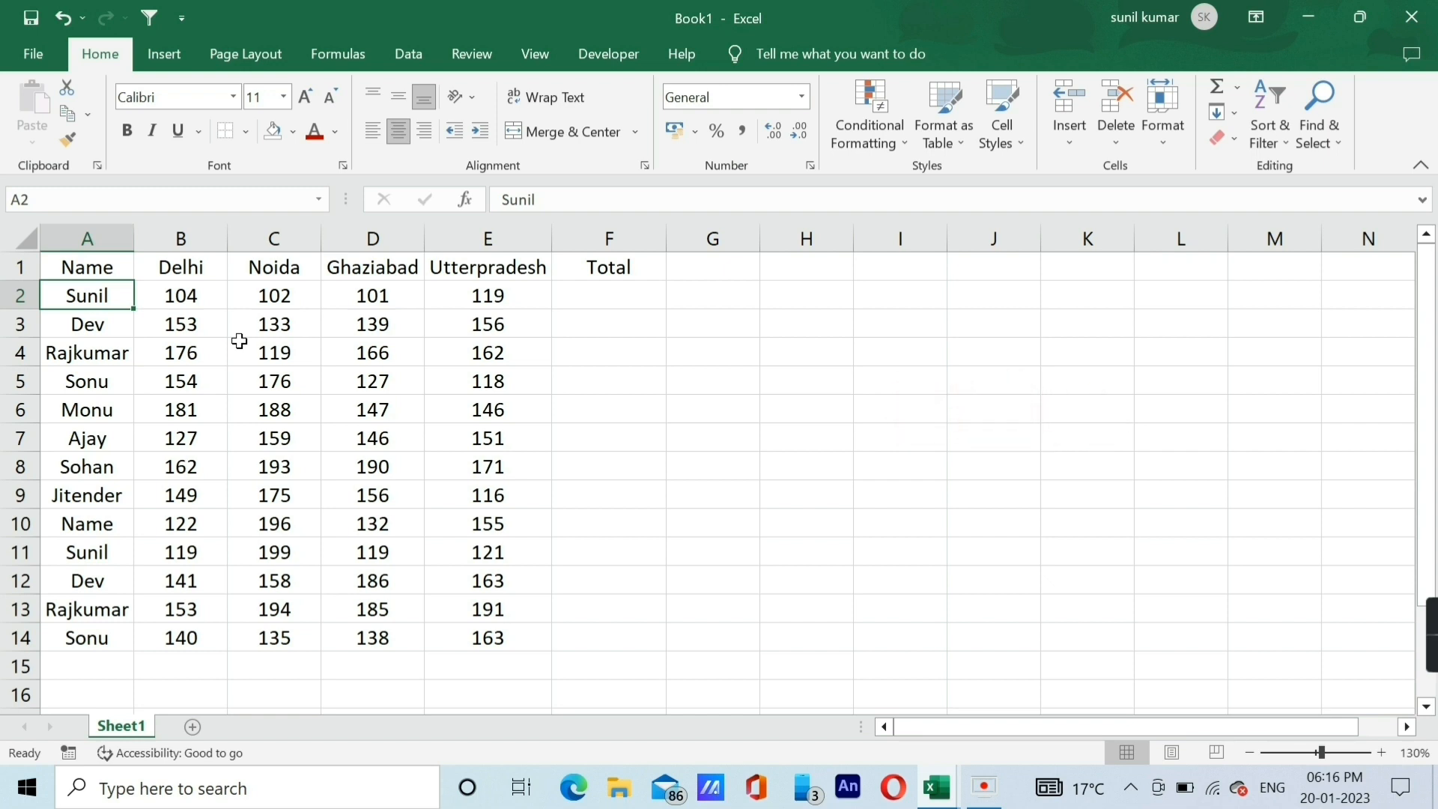
Select the whole of row 2 and insert a blank row above it, directly under the headings.
key(shift+space)
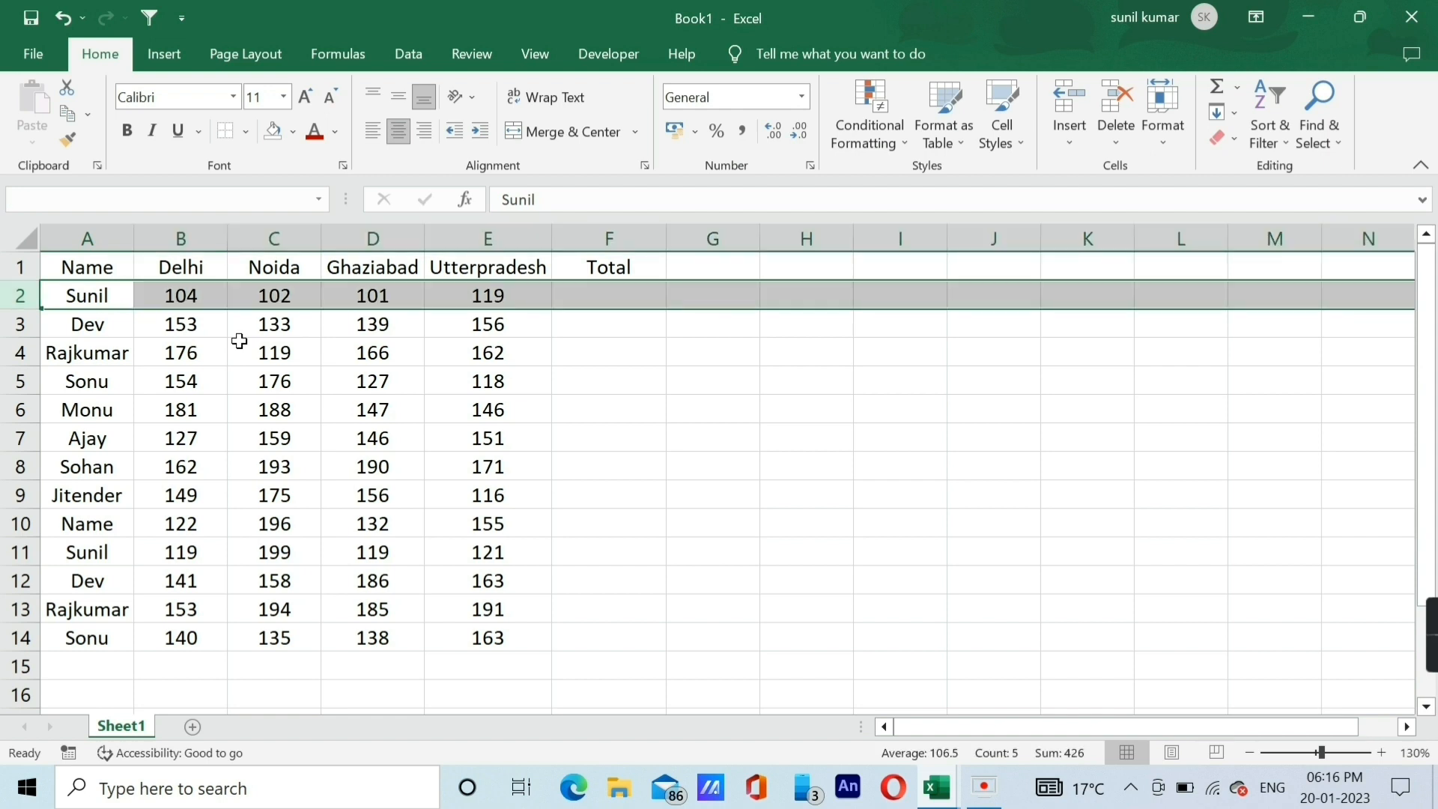
key(ctrl+plus)
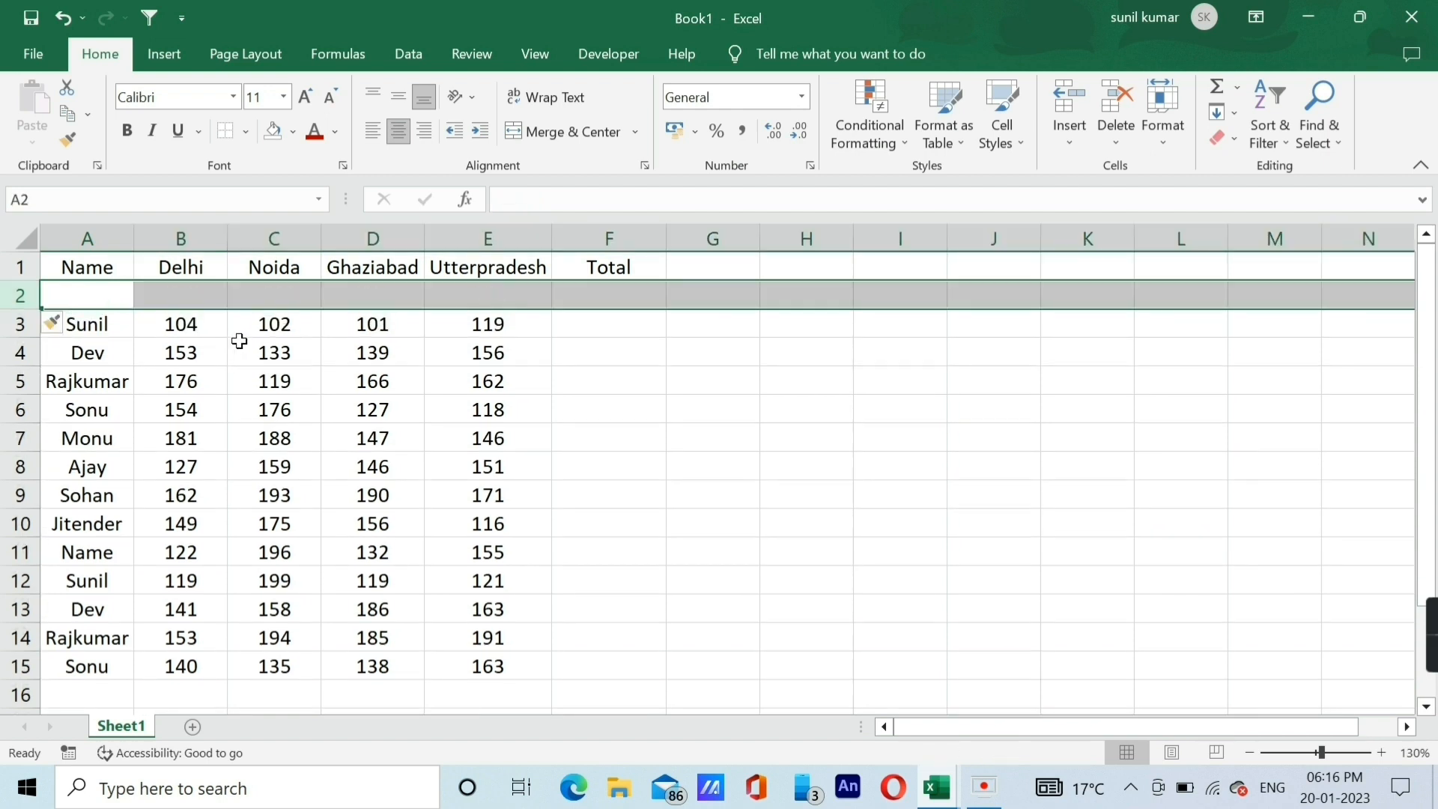
key(Up)
key(Down)
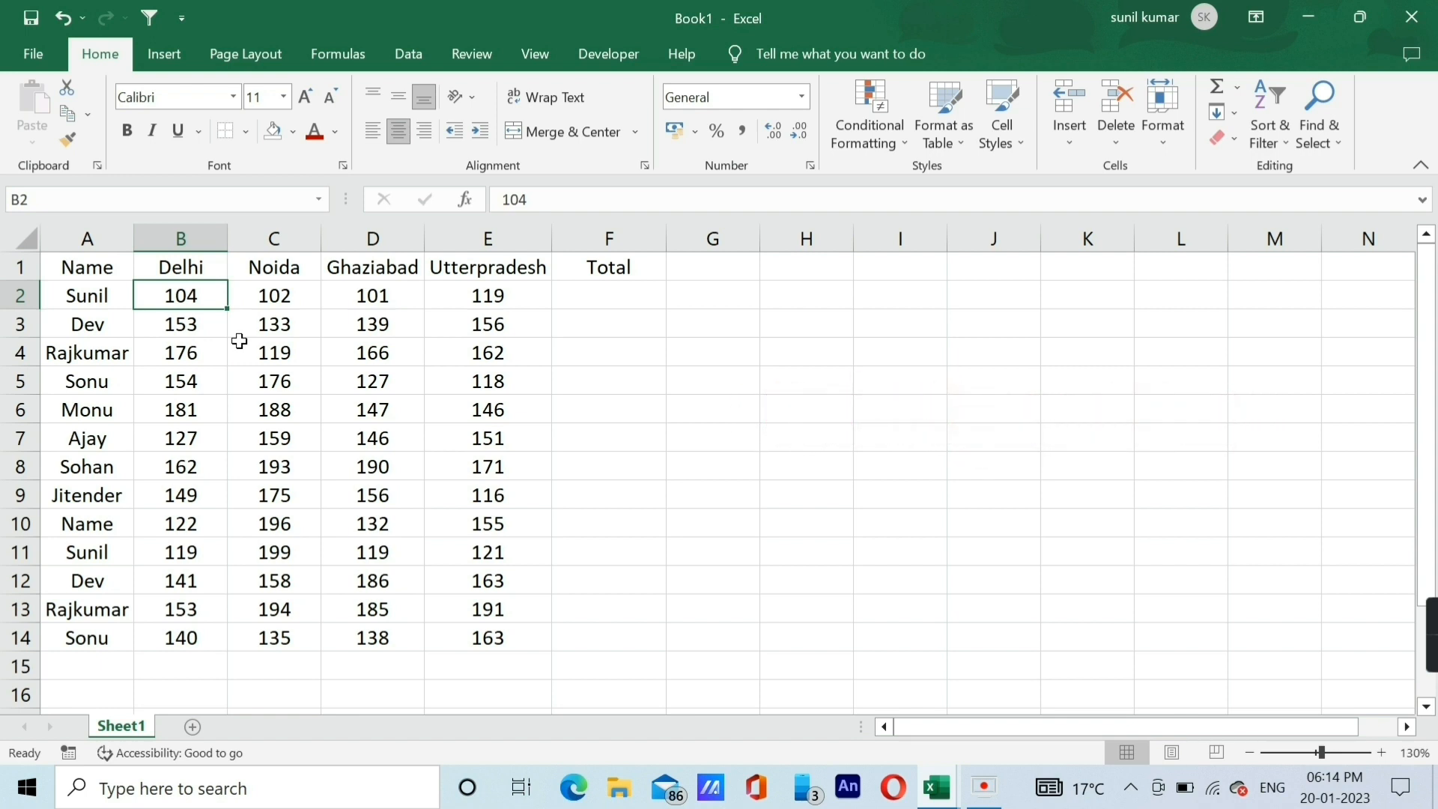
Select the whole of row 2, insert a blank row above it and undo the insertion.
key(ctrl+space)
key(shift+space)
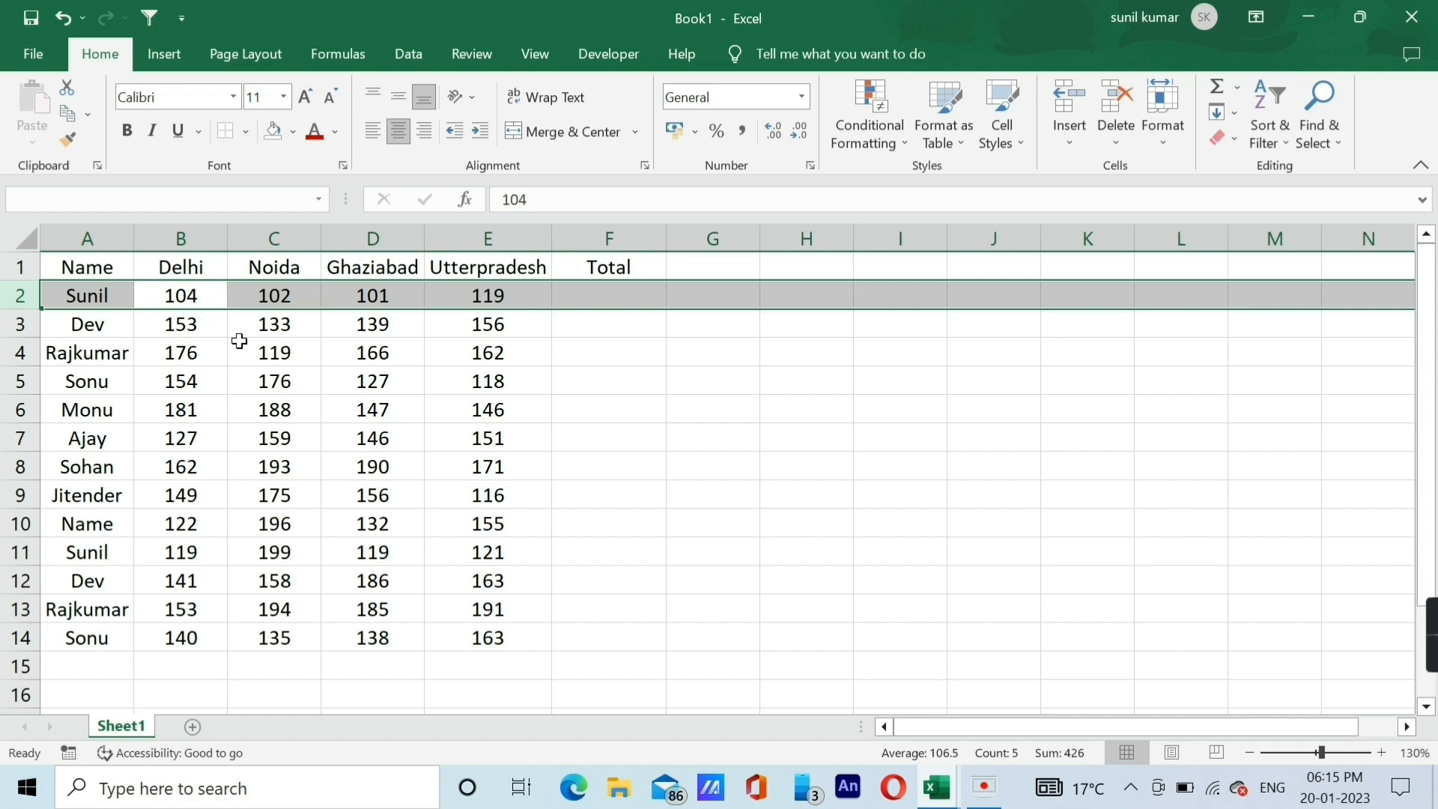
key(Left)
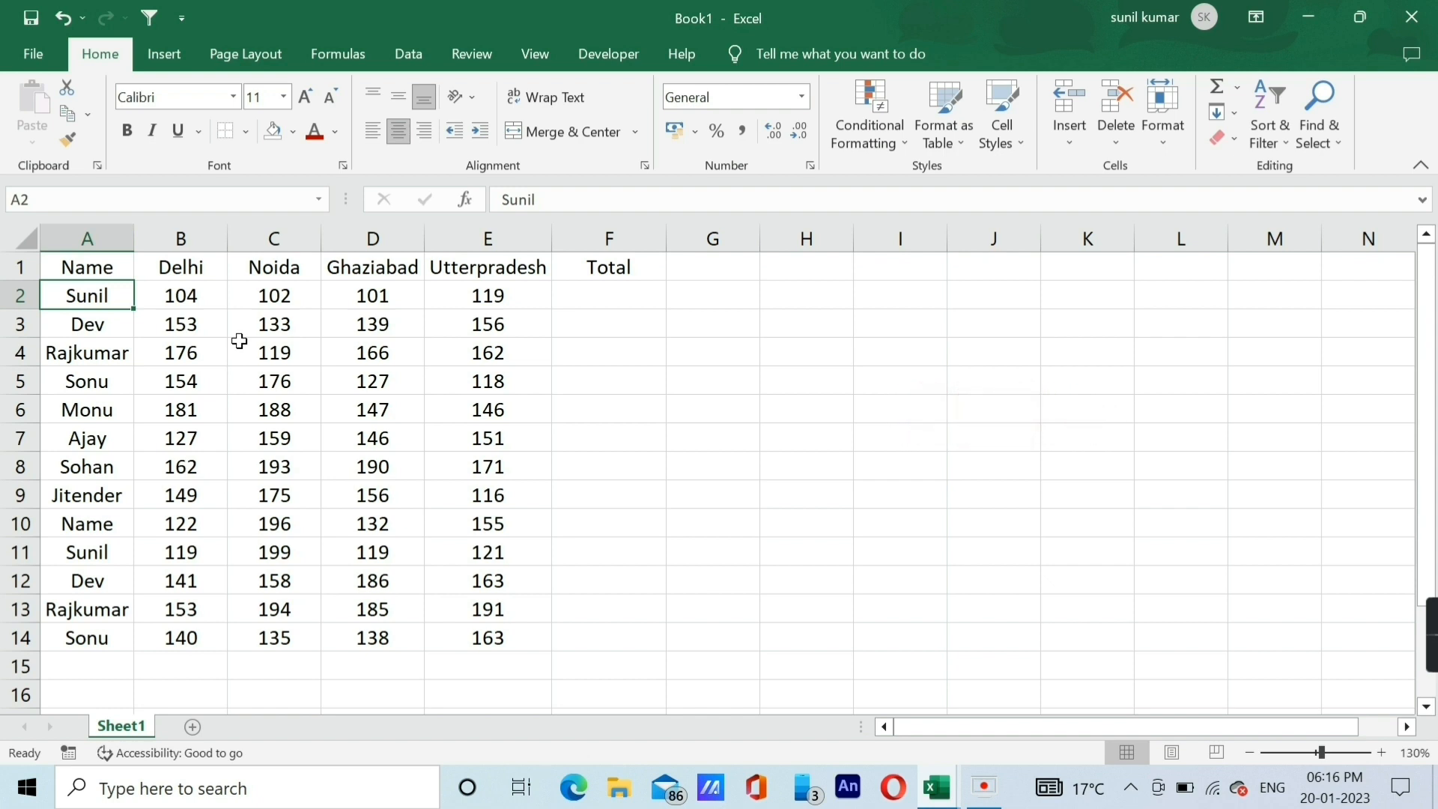
key(shift+space)
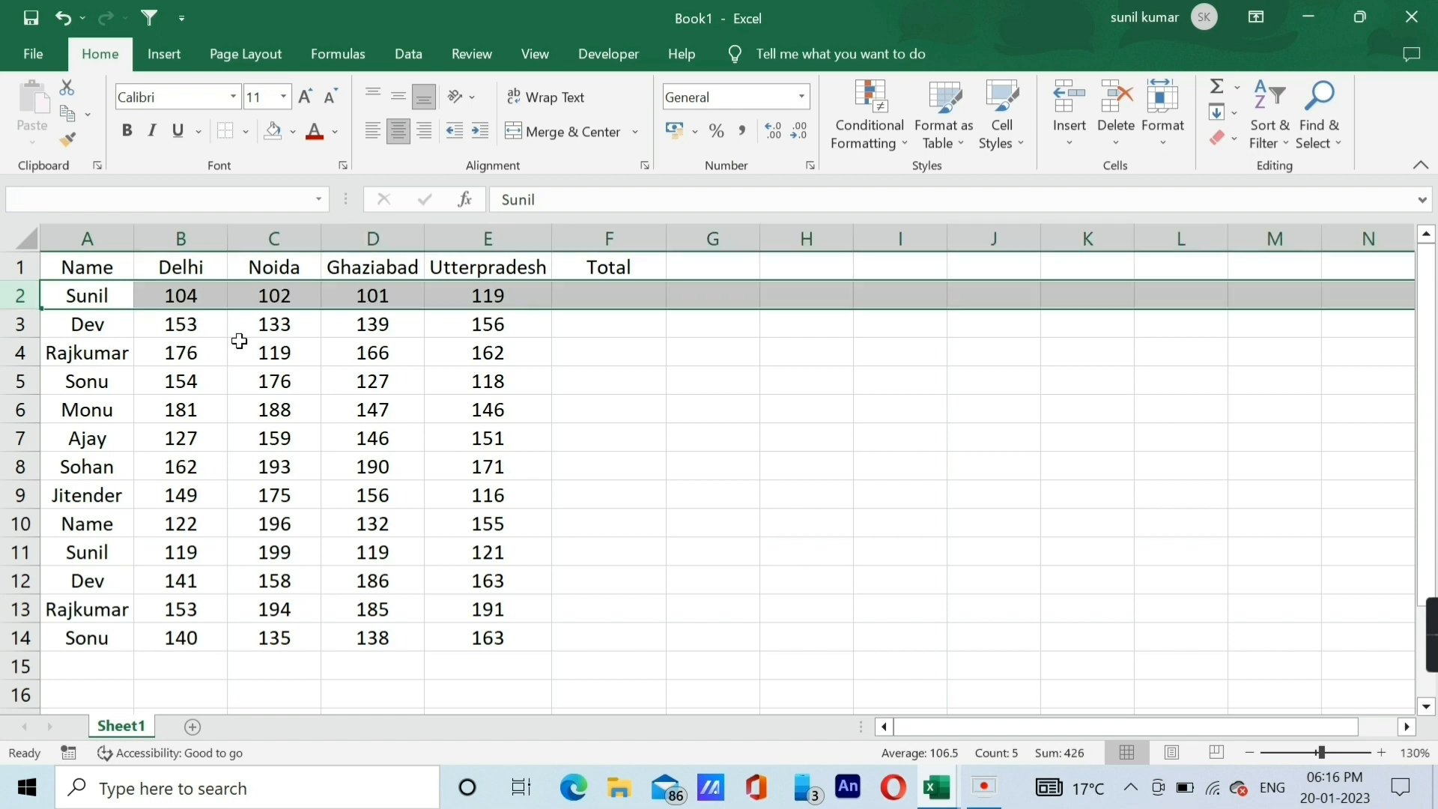
key(ctrl+plus)
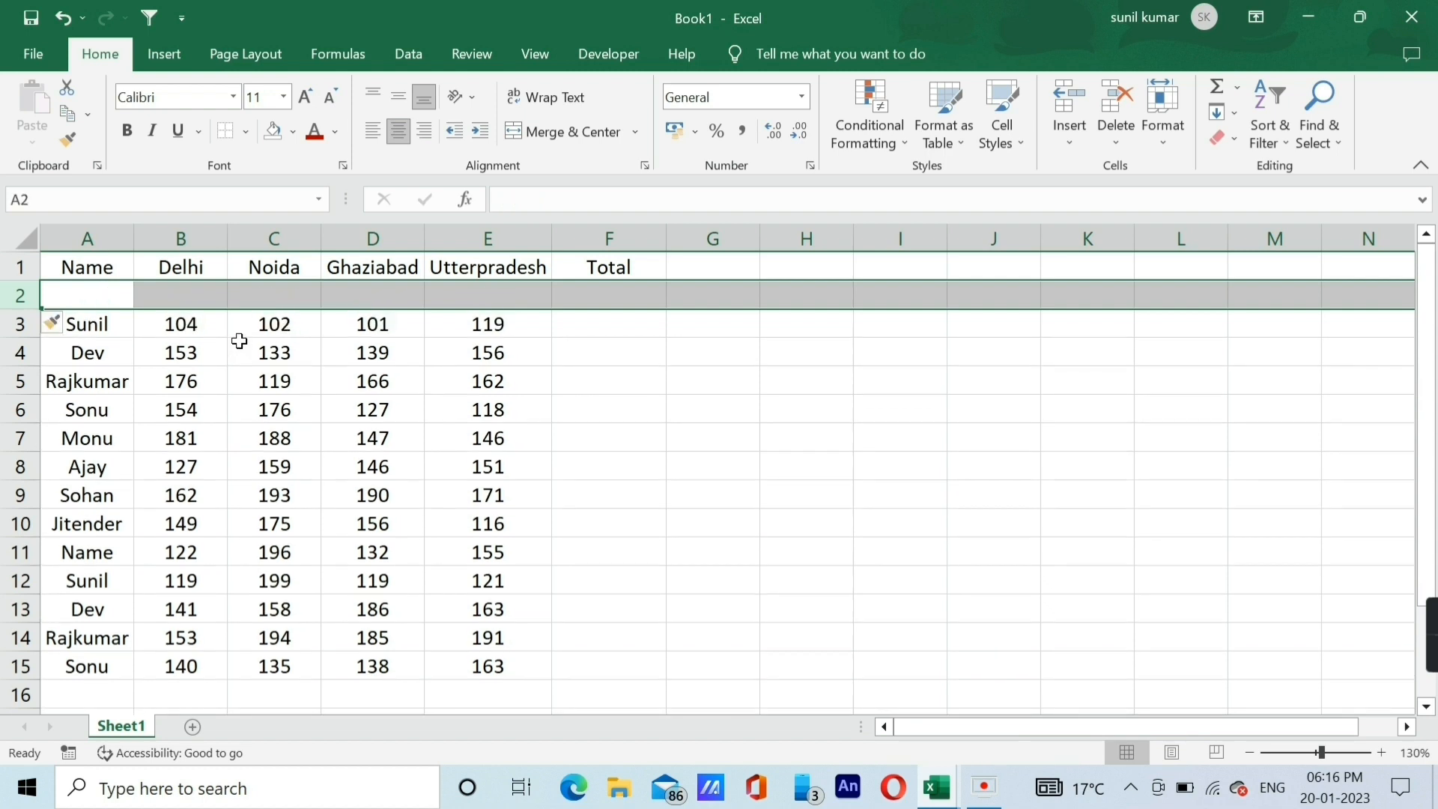
key(Up)
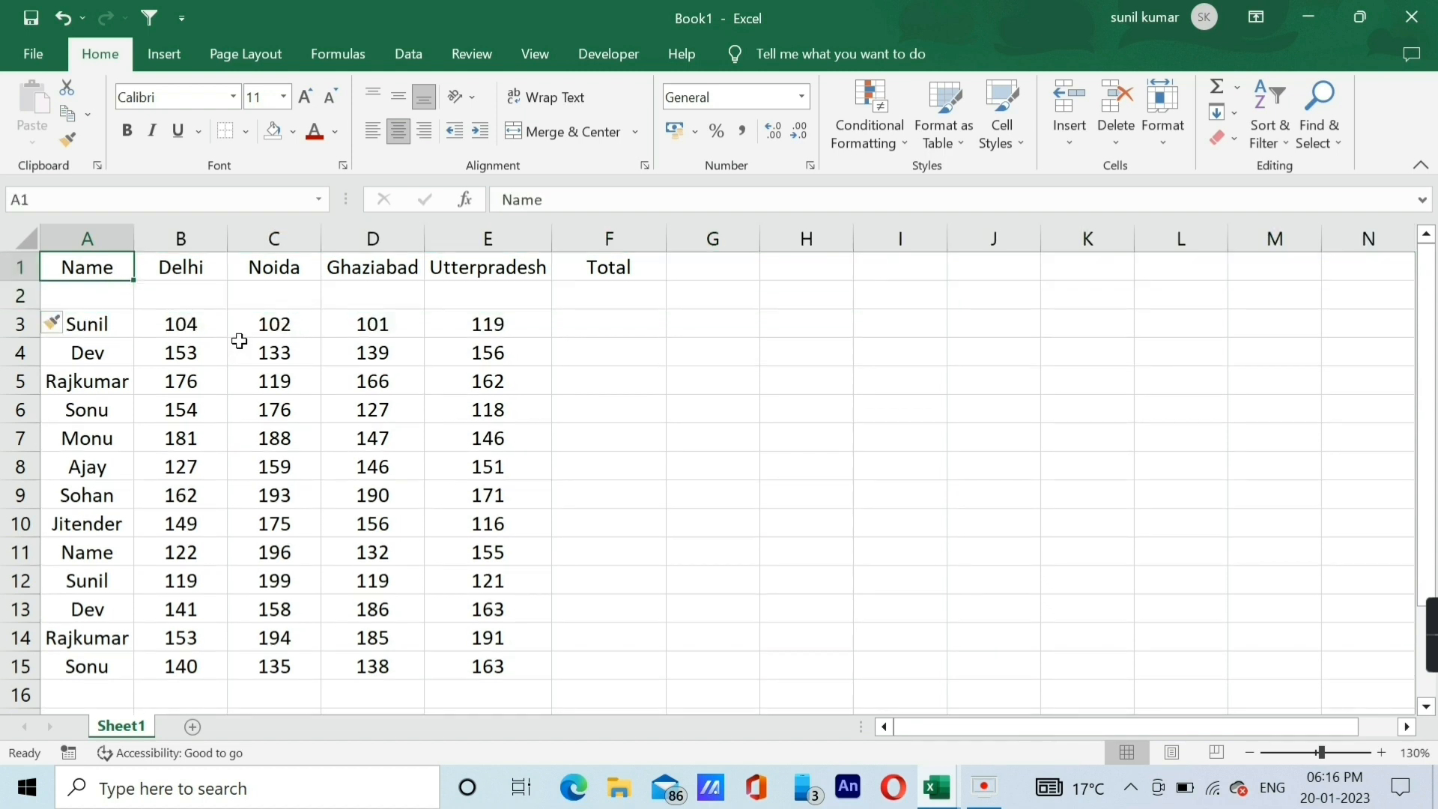
key(Down)
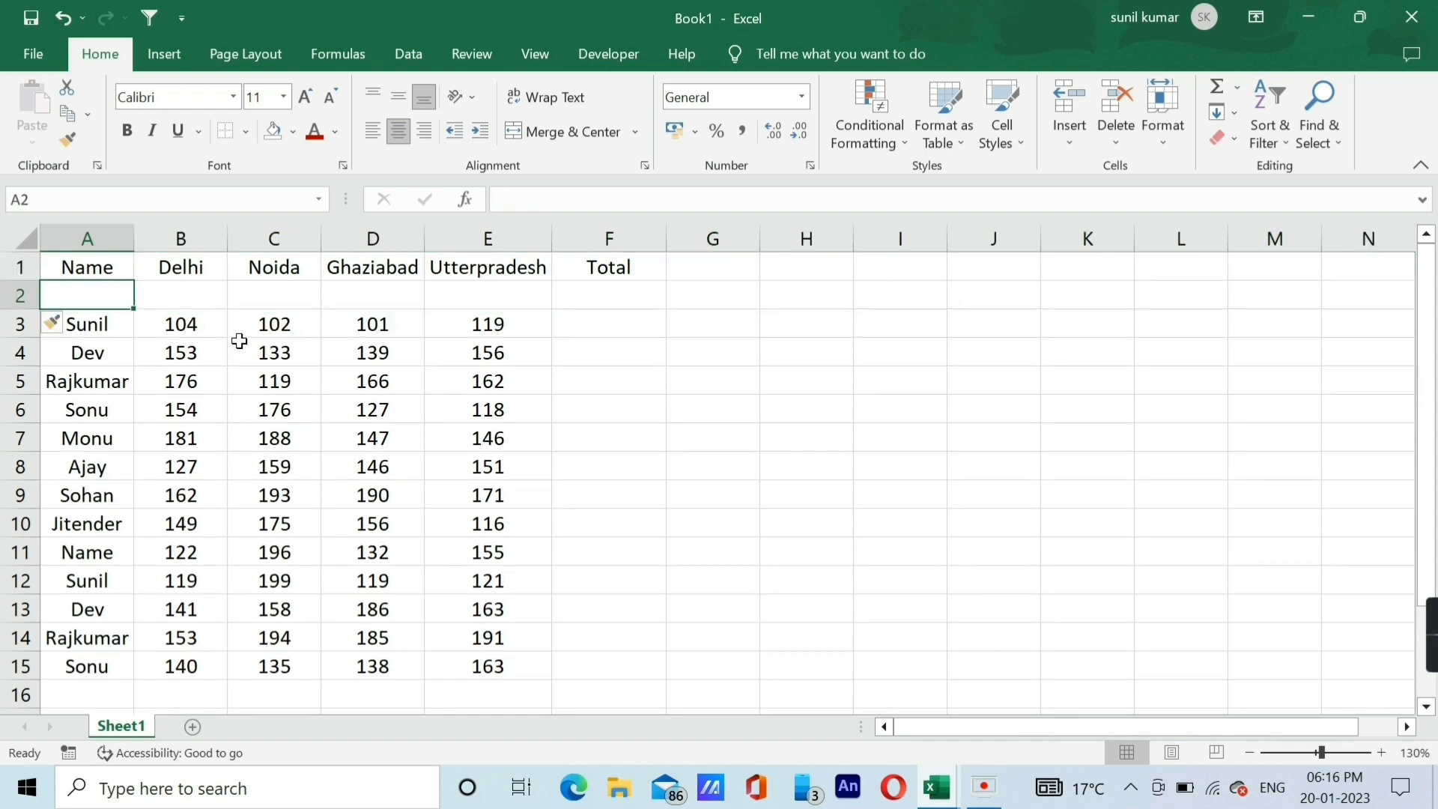
key(Right)
key(ctrl+z)
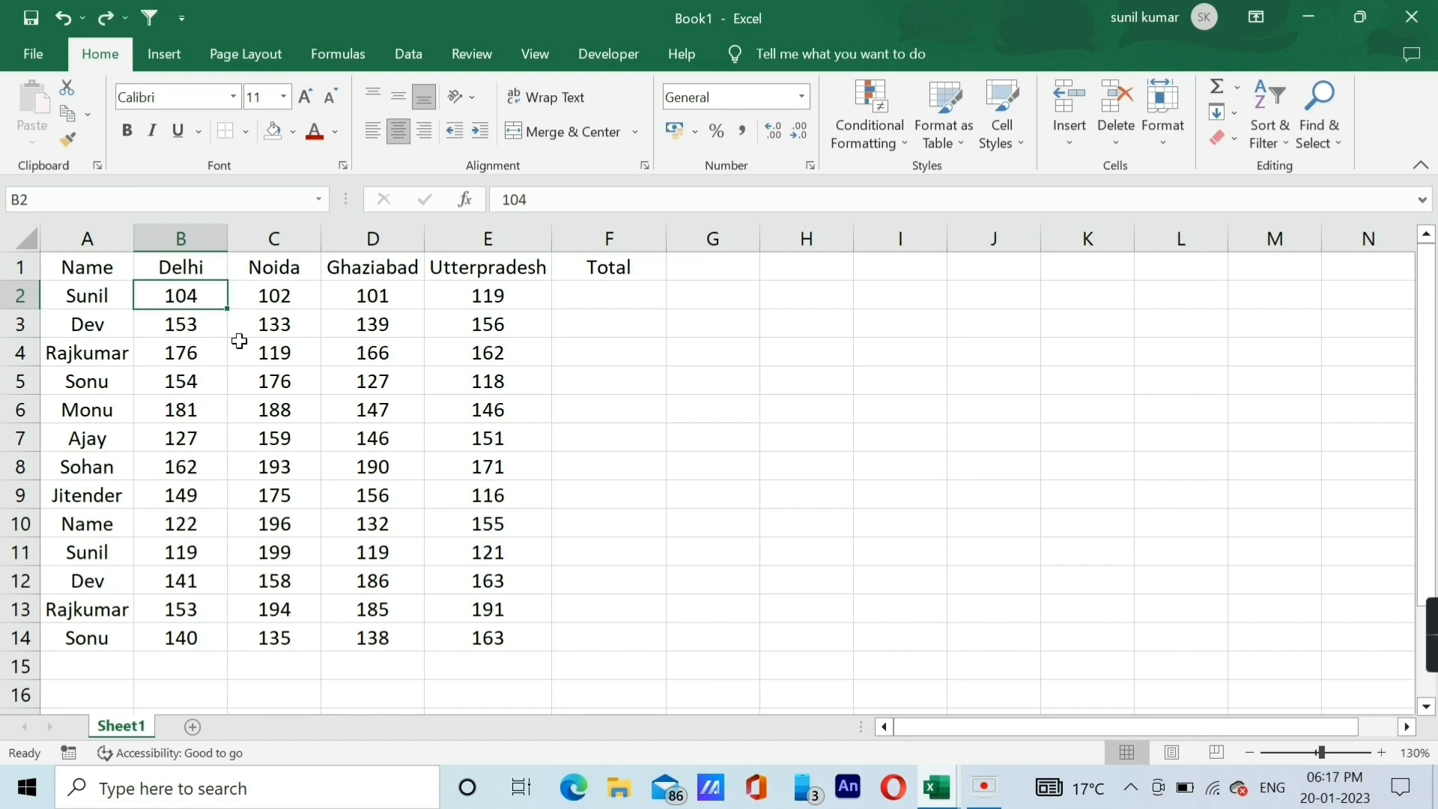
Select the whole Delhi column and insert a blank column before it.
key(ctrl+space)
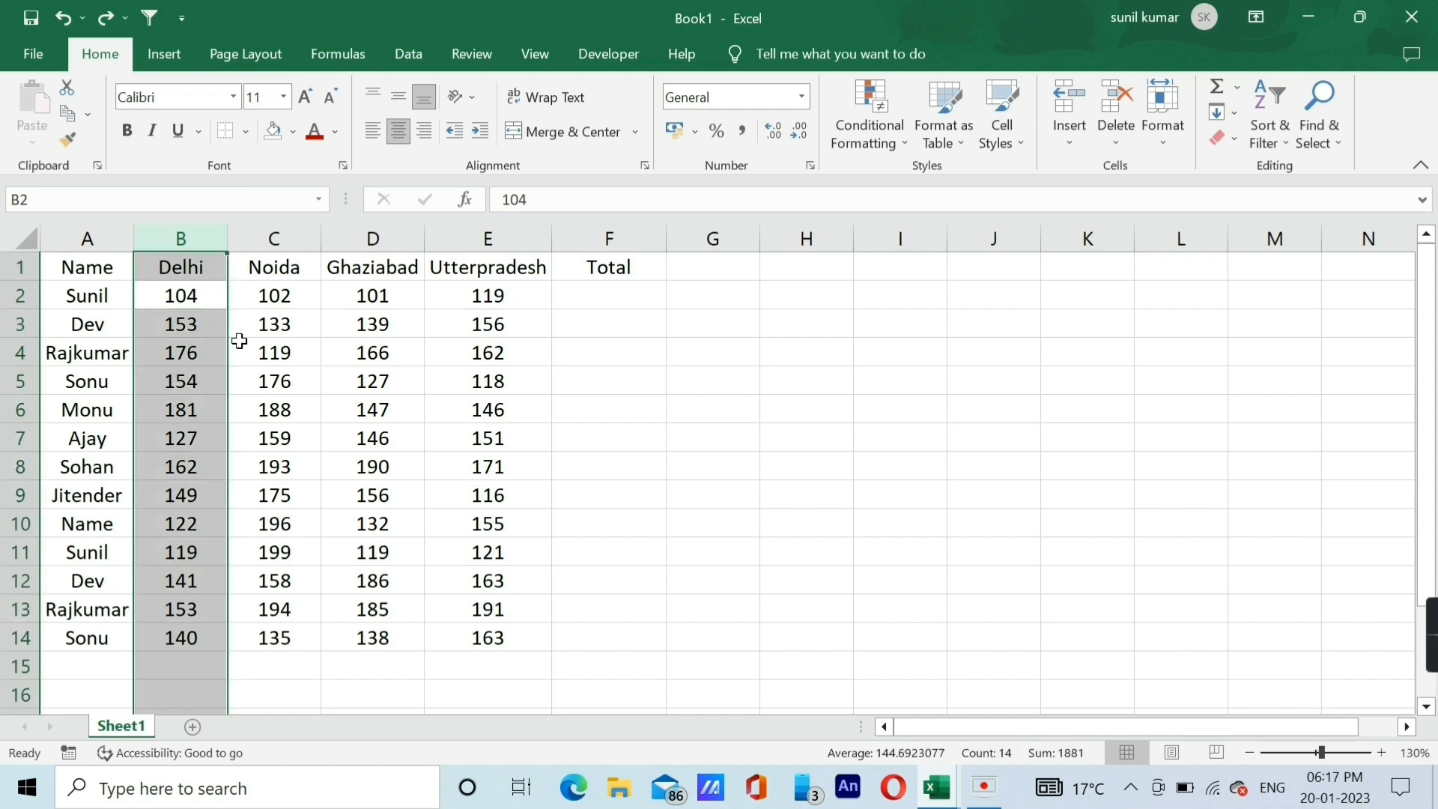
key(ctrl+shift+plus)
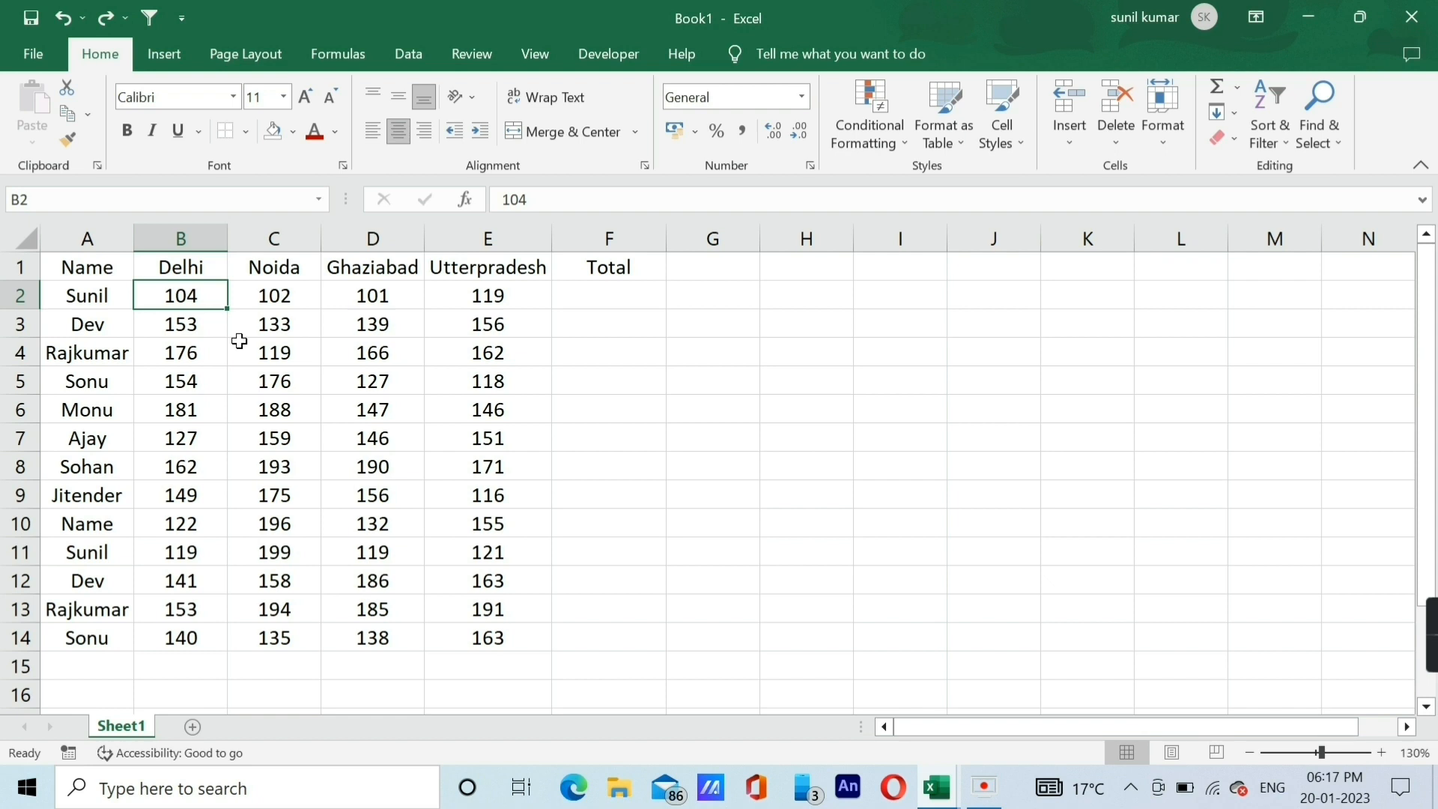
Select the whole of row 2, the first record under the headings, and delete it.
key(shift+space)
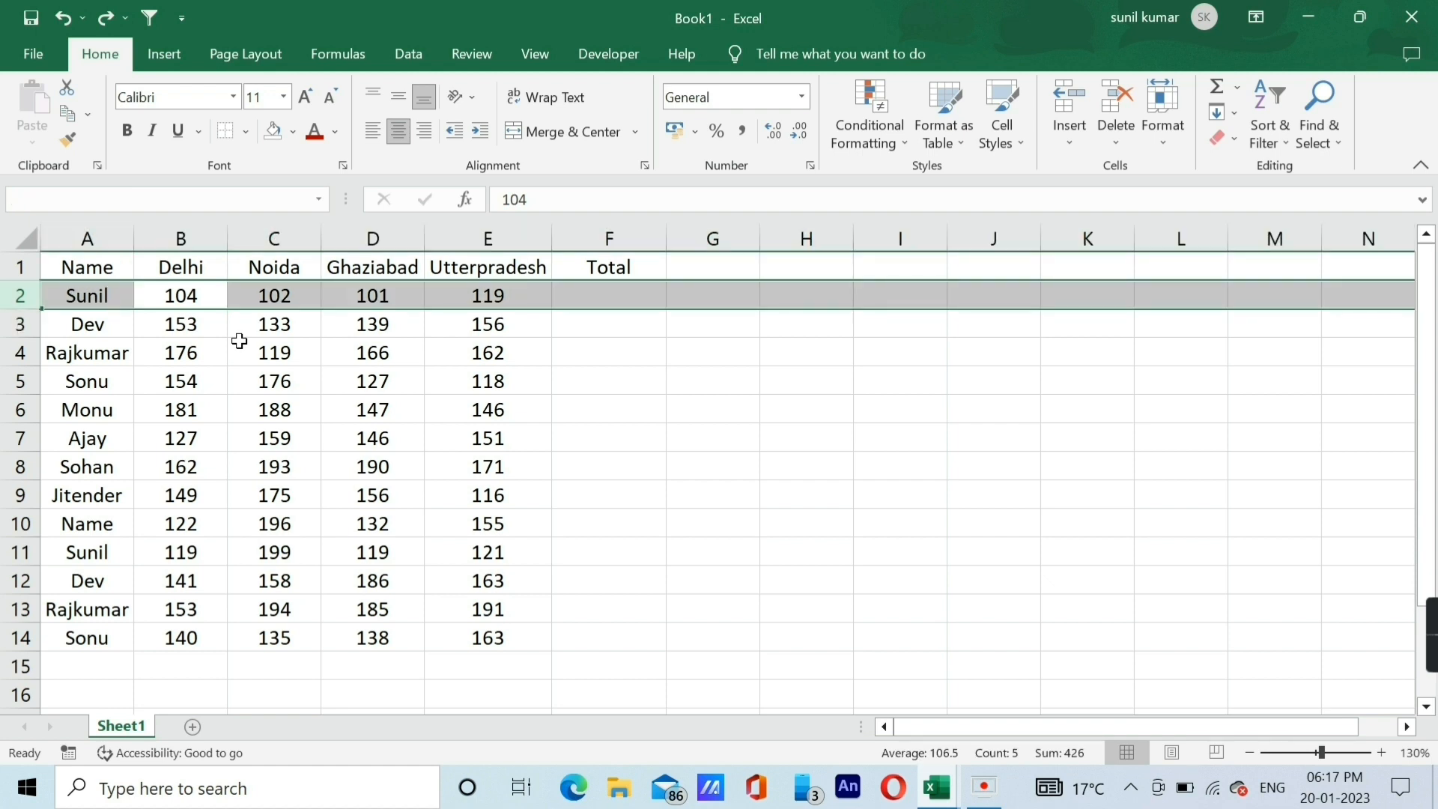
key(ctrl+minus)
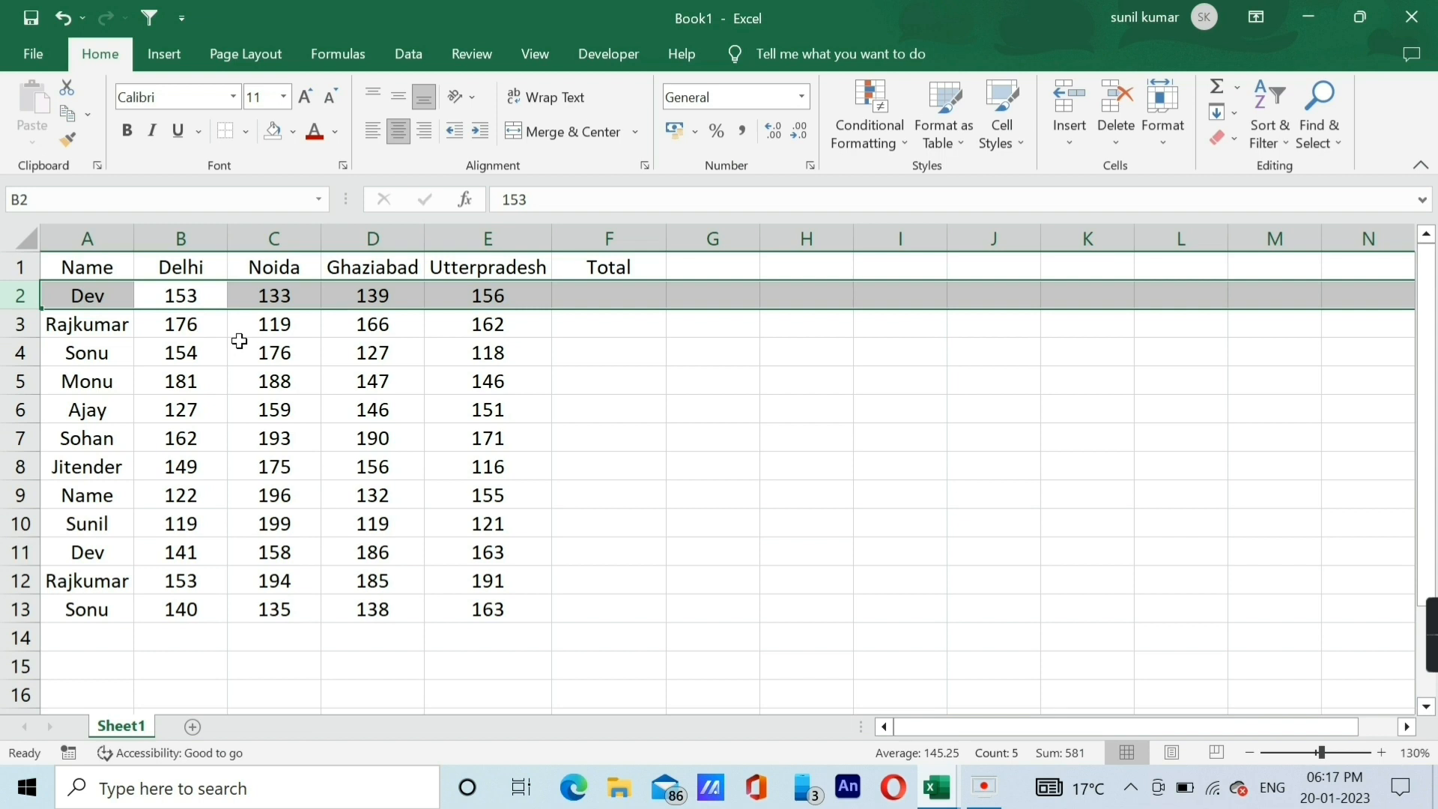
key(Right)
key(Left)
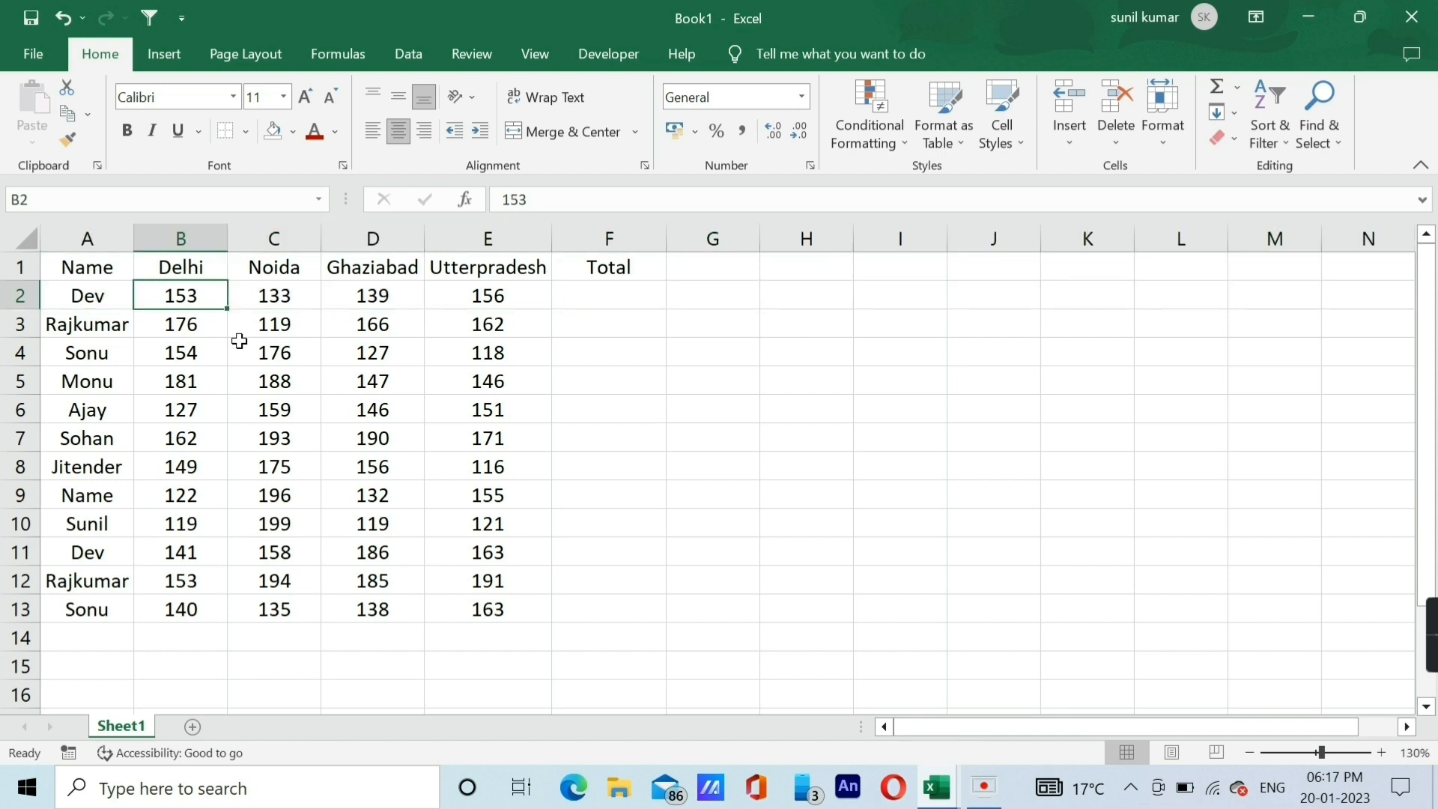
Select the whole Delhi column and delete it from the table.
key(ctrl+space)
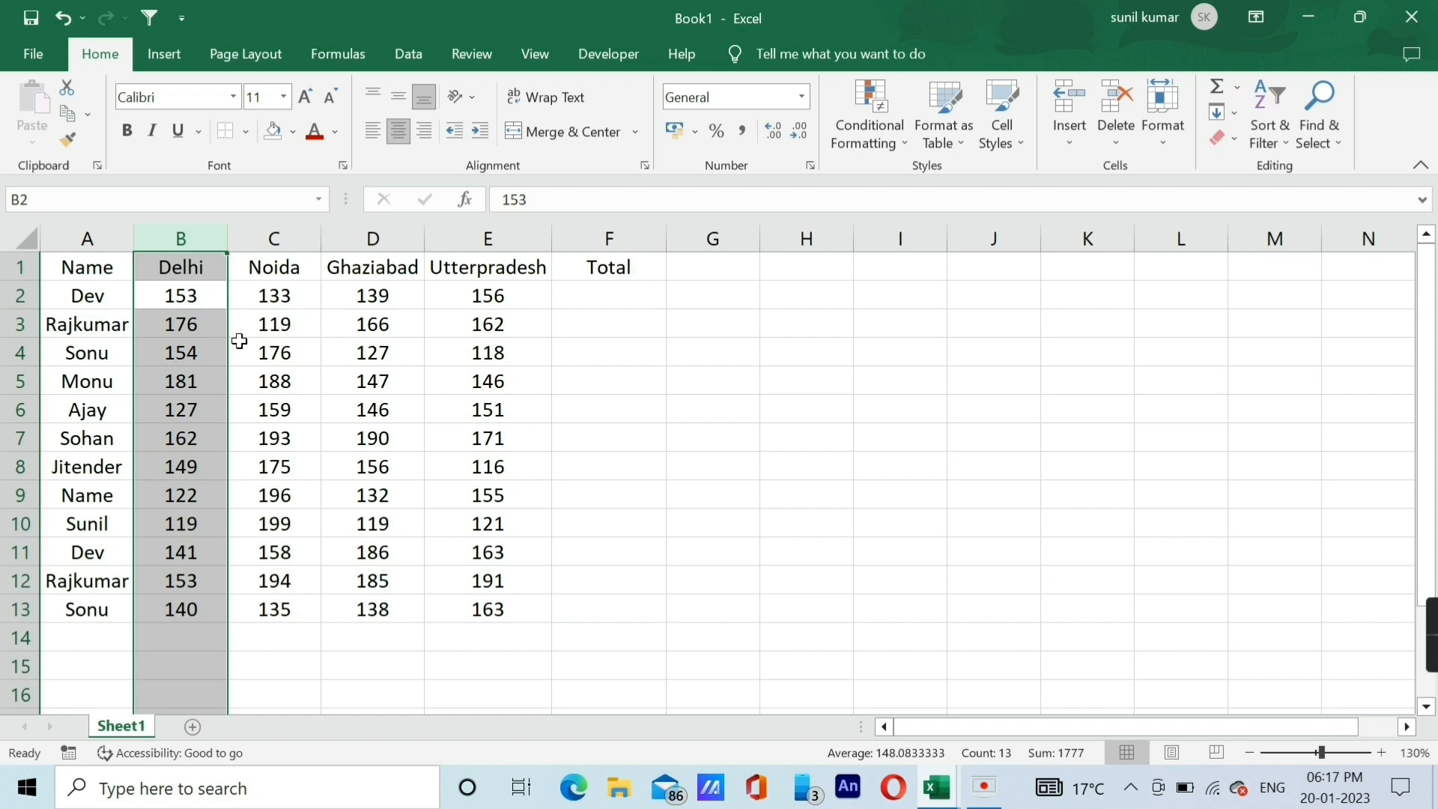
key(ctrl+minus)
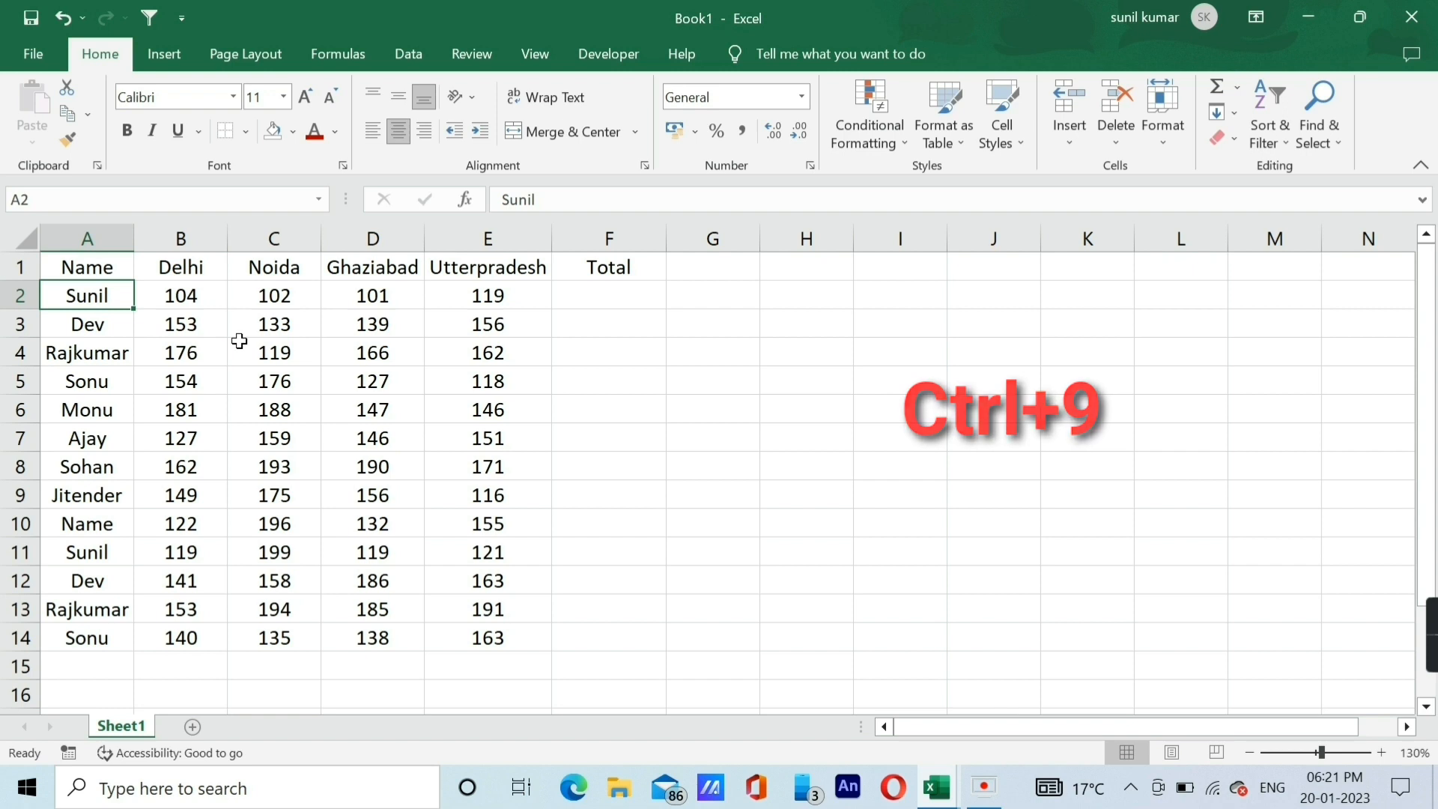
Hide rows 4 and 5 of the data table and unhide them again.
key(Down)
key(Down)
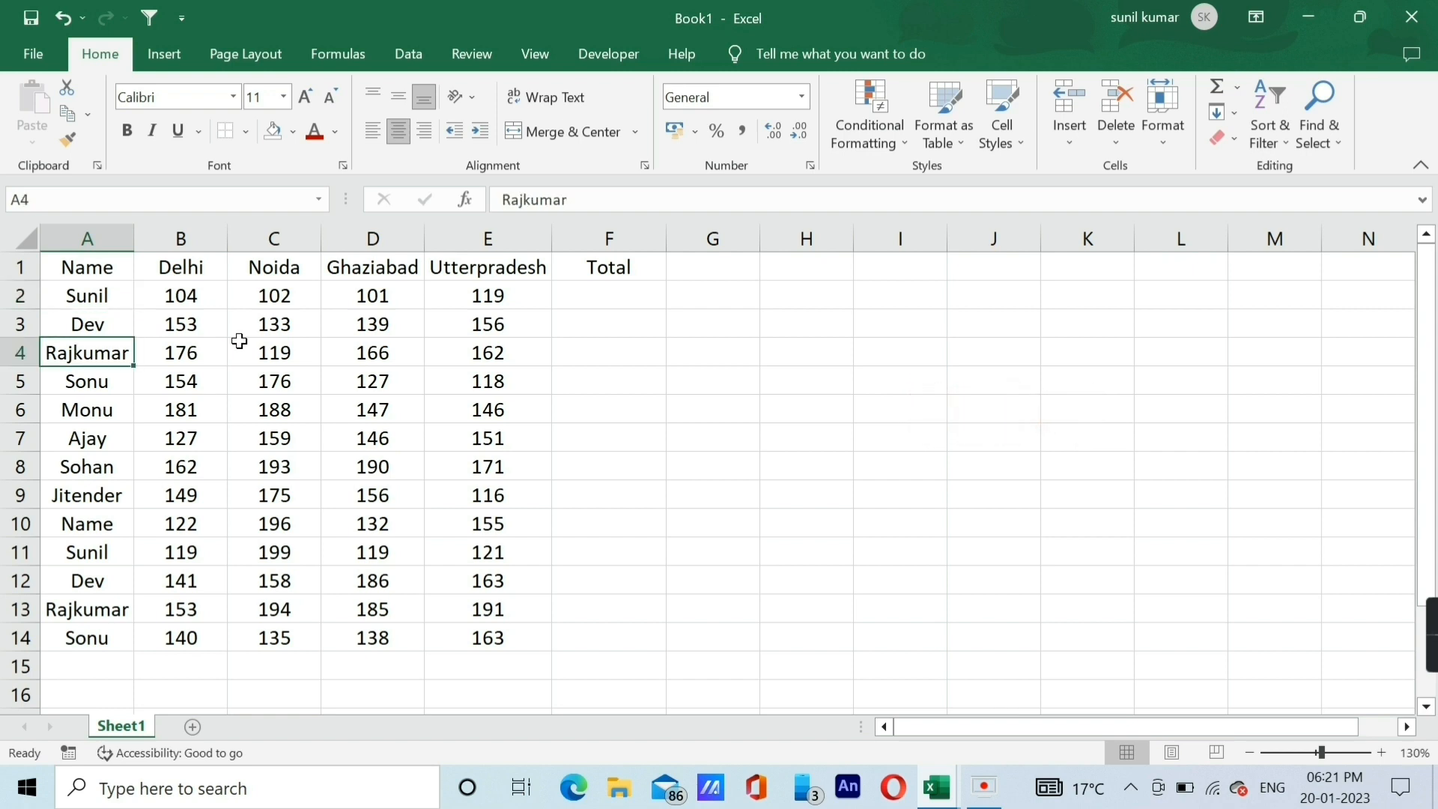
key(shift+Down)
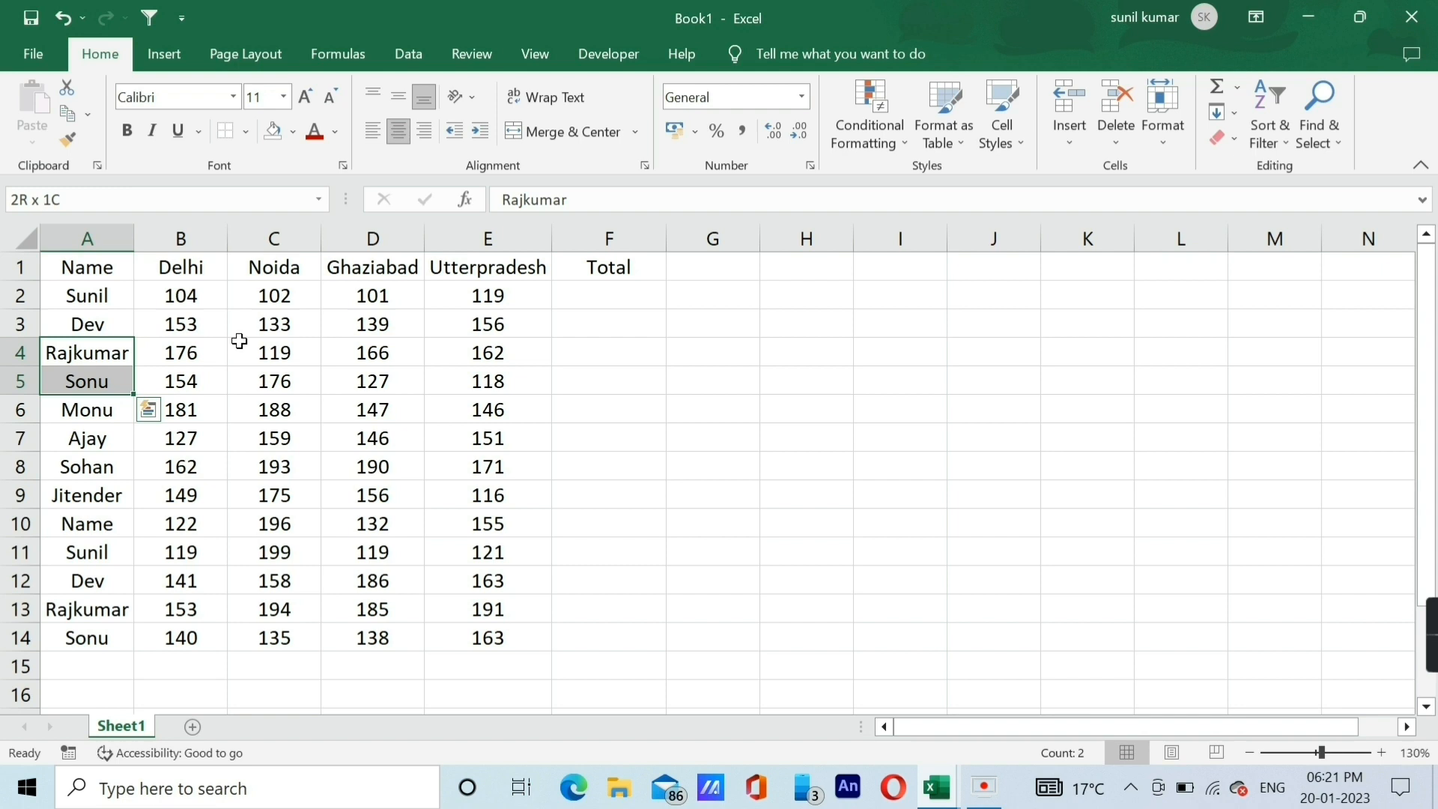
key(ctrl+9)
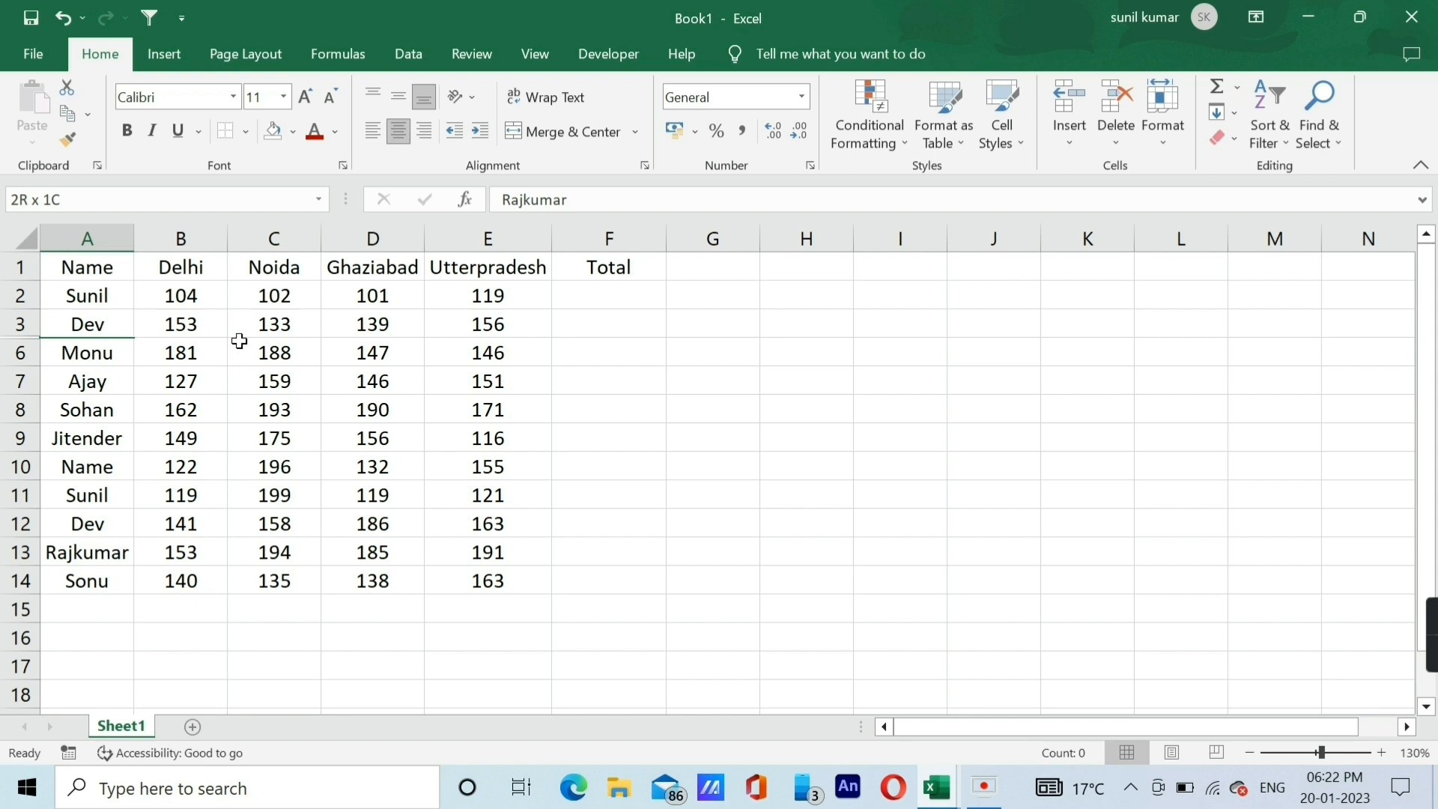
key(ctrl+shift+9)
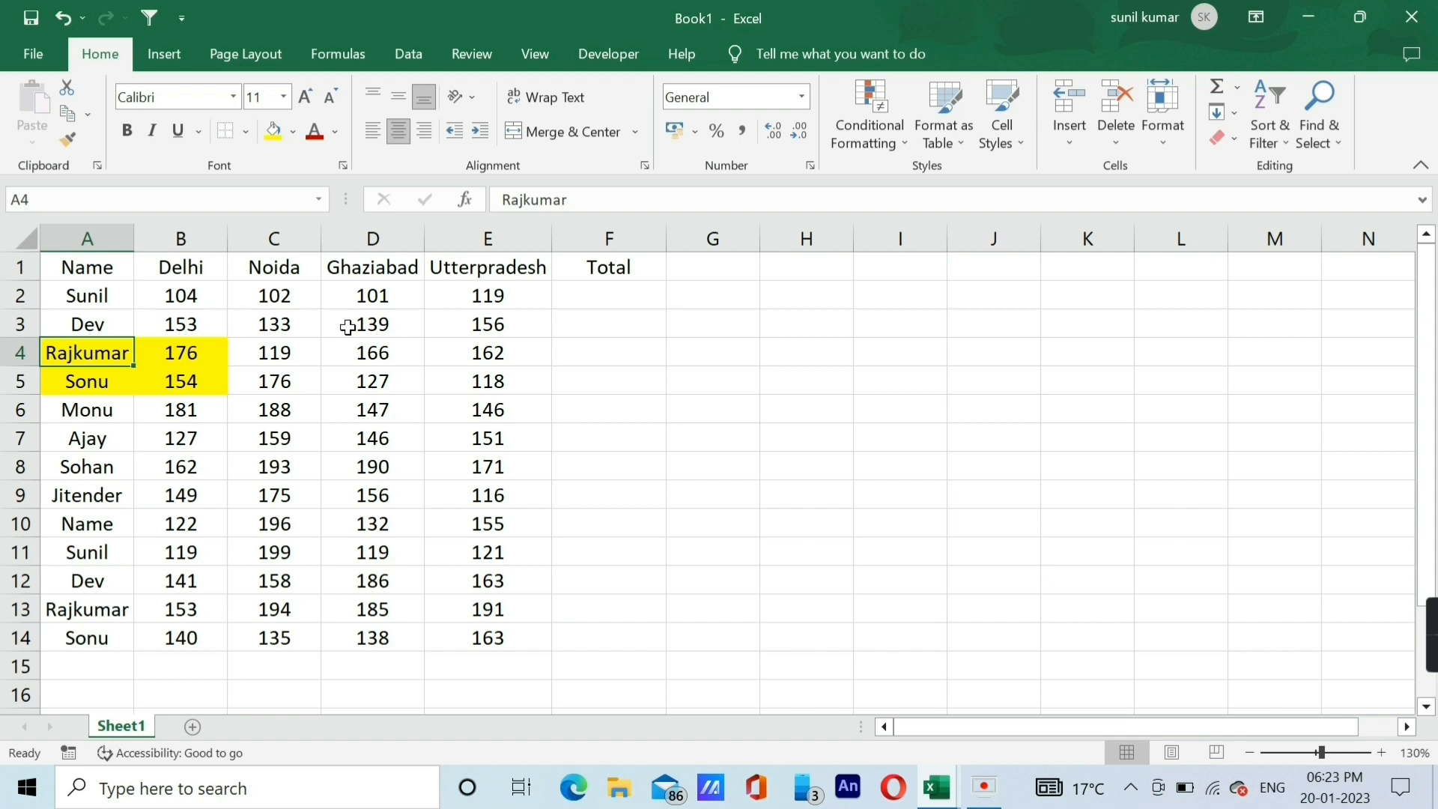
Select the yellow cells A4:B5 and hide the two rows that contain them.
key(ctrl+z)
key(shift+Right)
key(shift+Down)
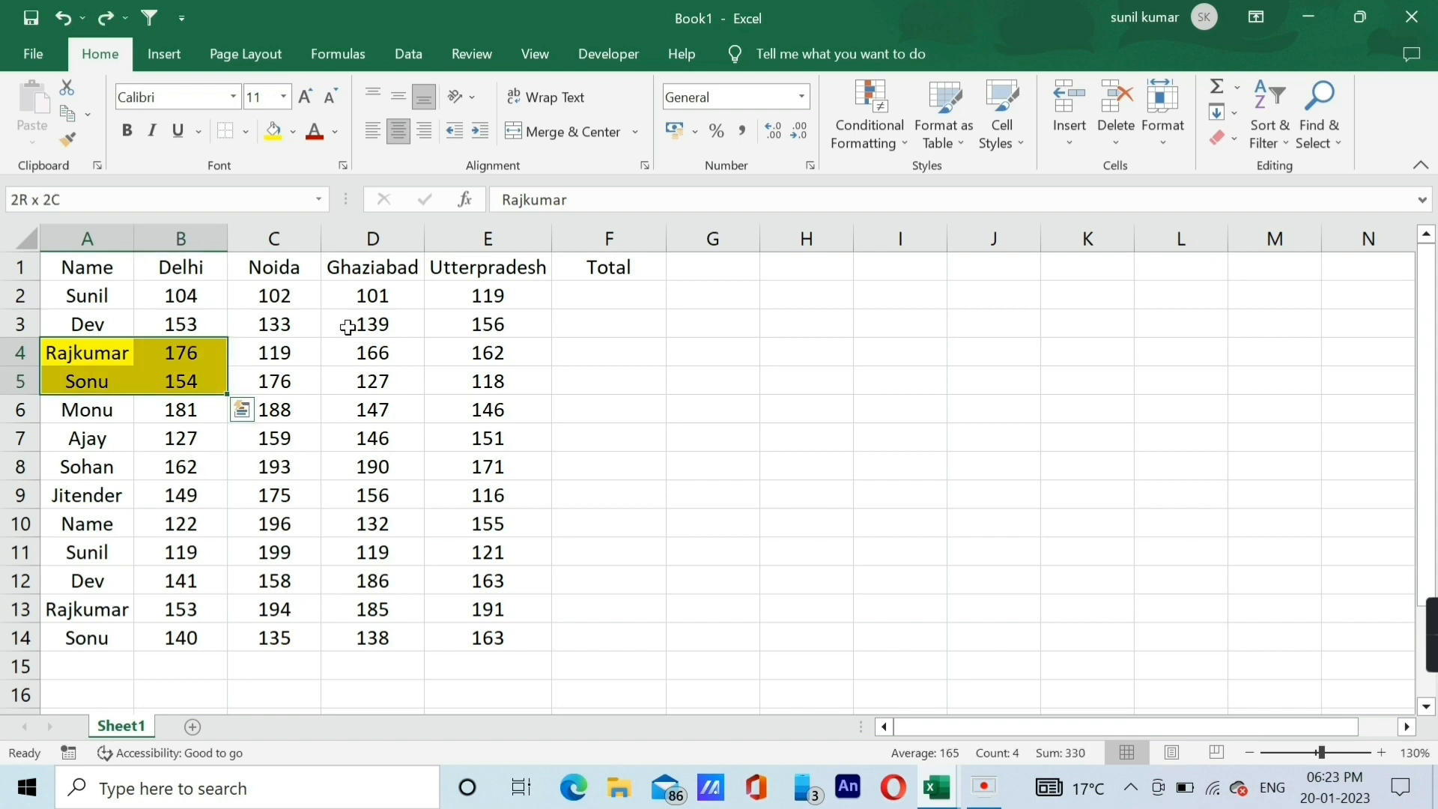
key(ctrl+9)
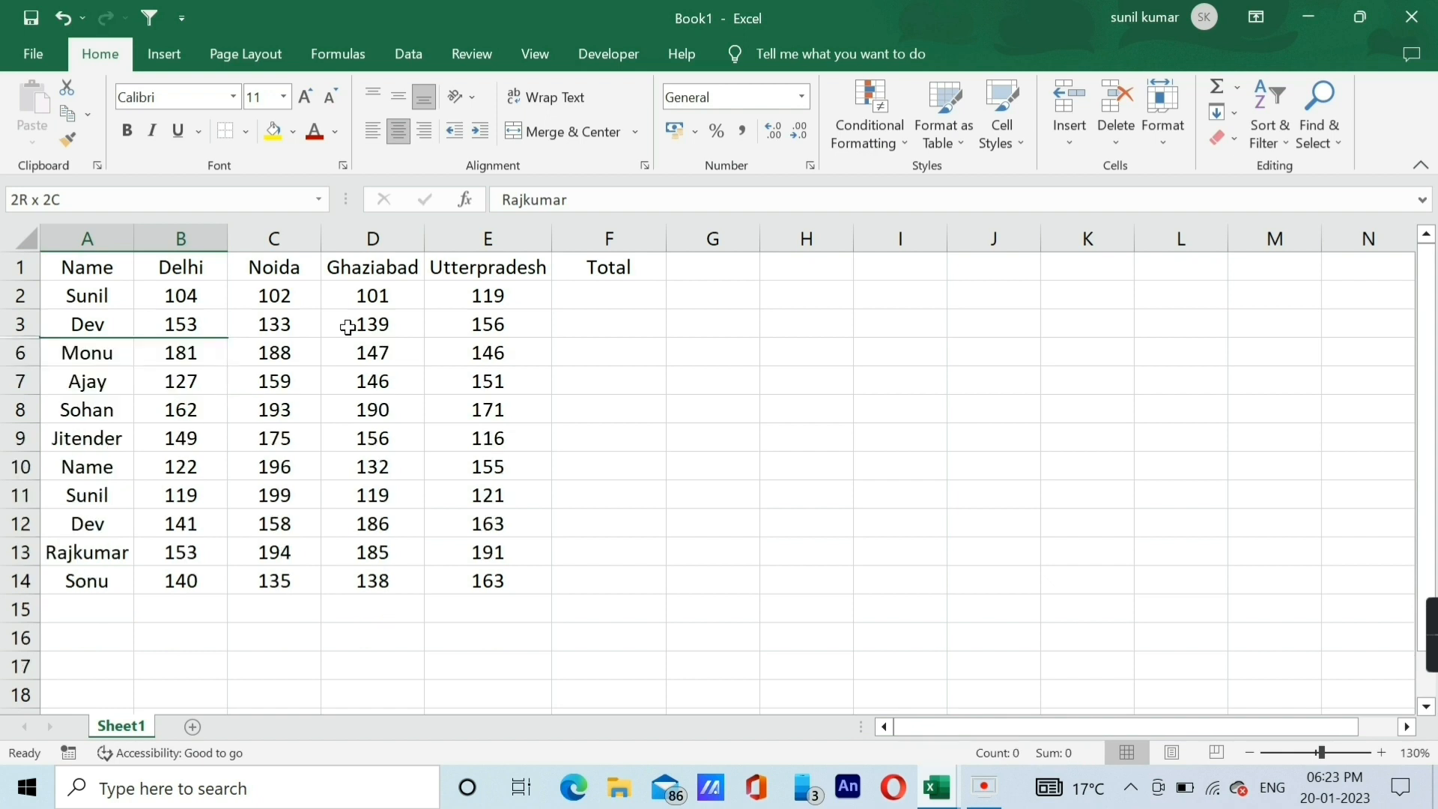
key(Down)
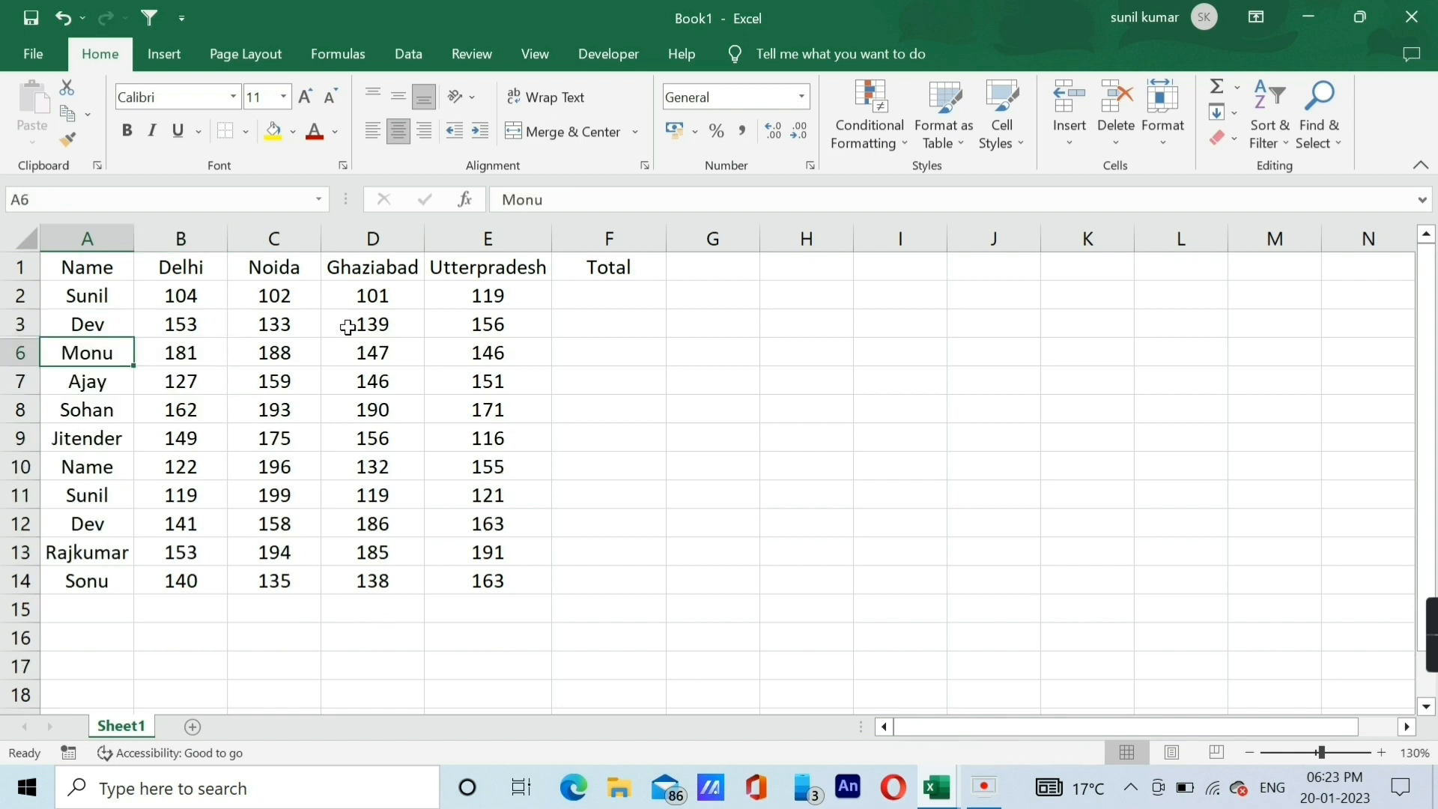
key(Up)
key(Down)
Select the entire worksheet and unhide all of its hidden rows.
key(ctrl+a)
key(ctrl+a)
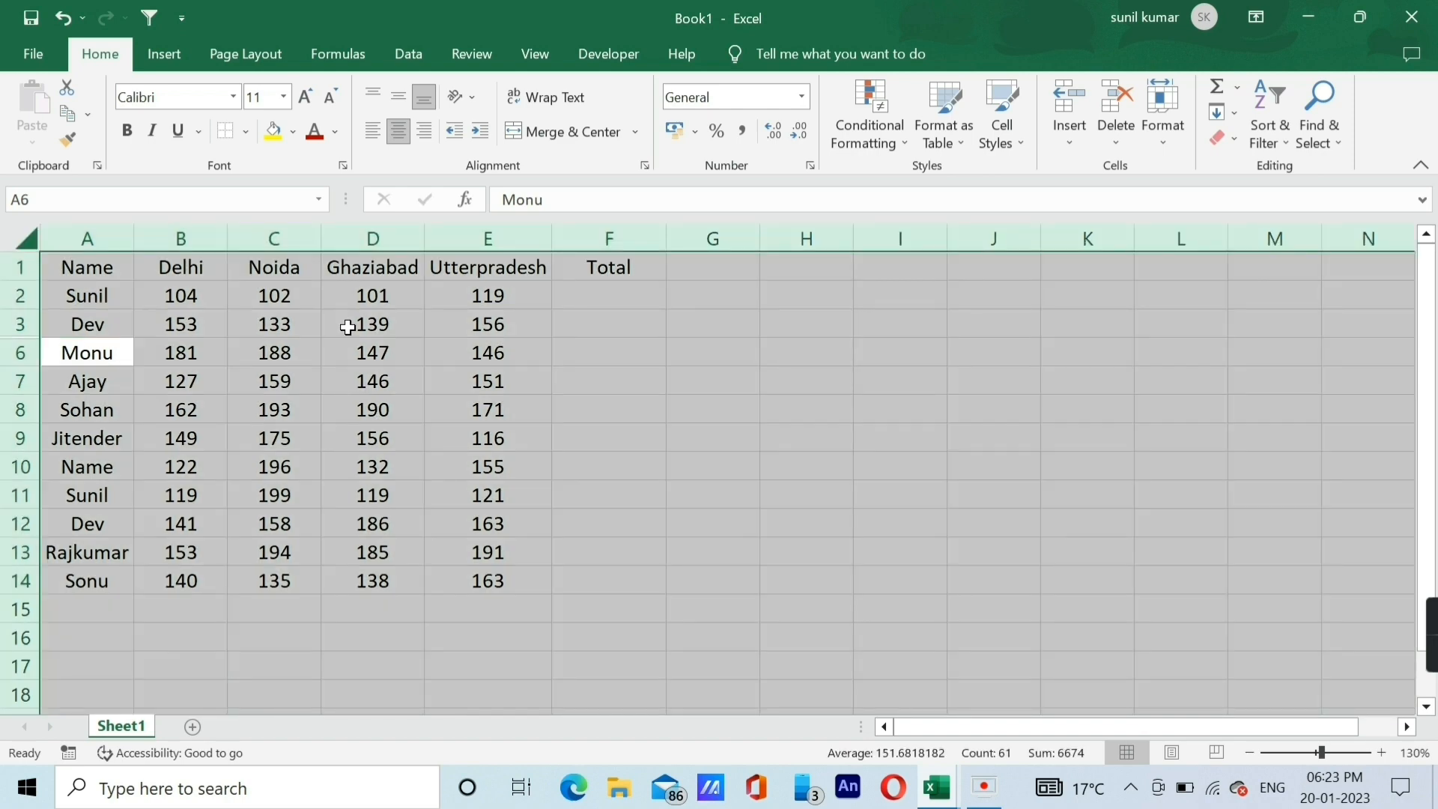
key(ctrl+shift+9)
key(Up)
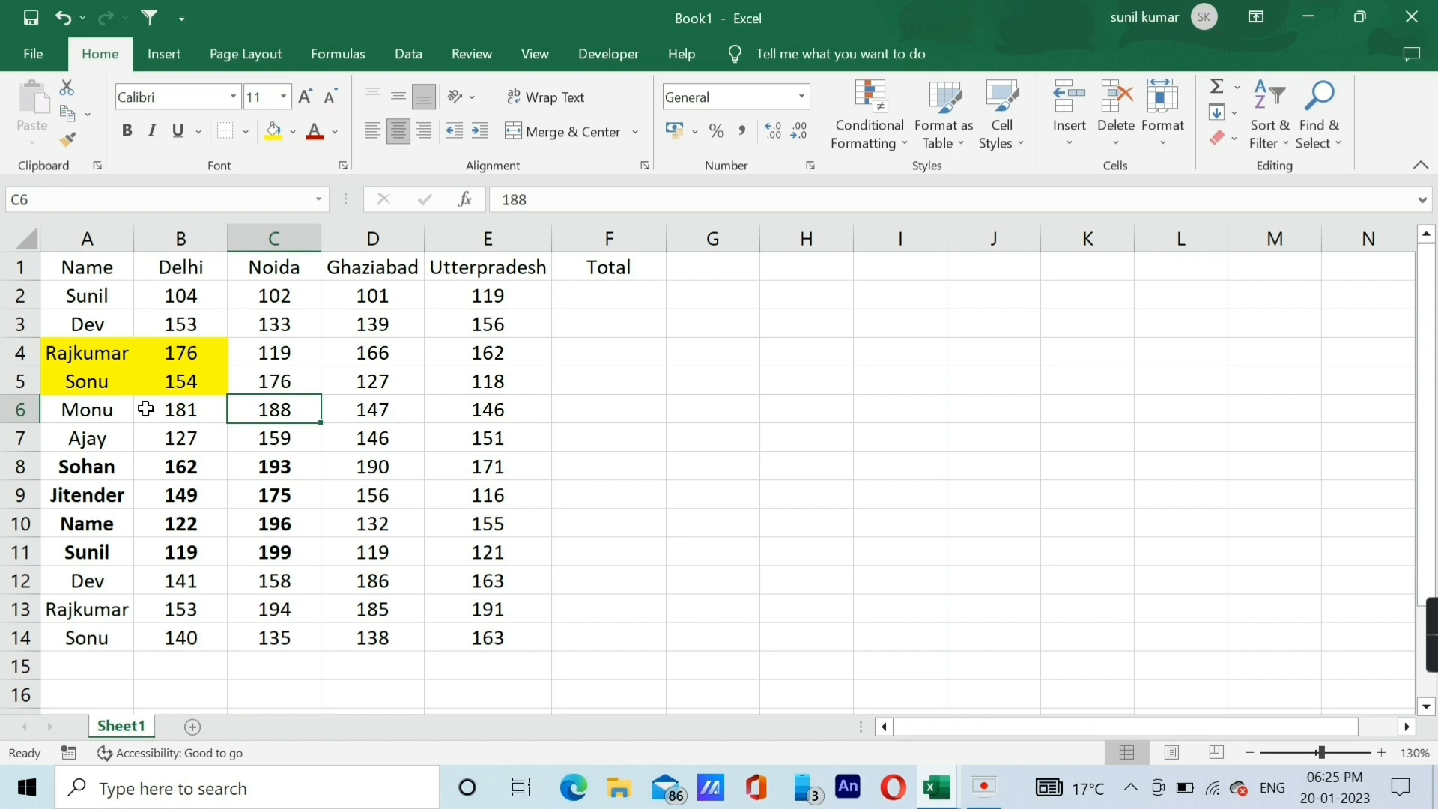
Clear all formatting, including the yellow fill and bold text, from the entire data table A1:F14.
drag(88, 346, 161, 380)
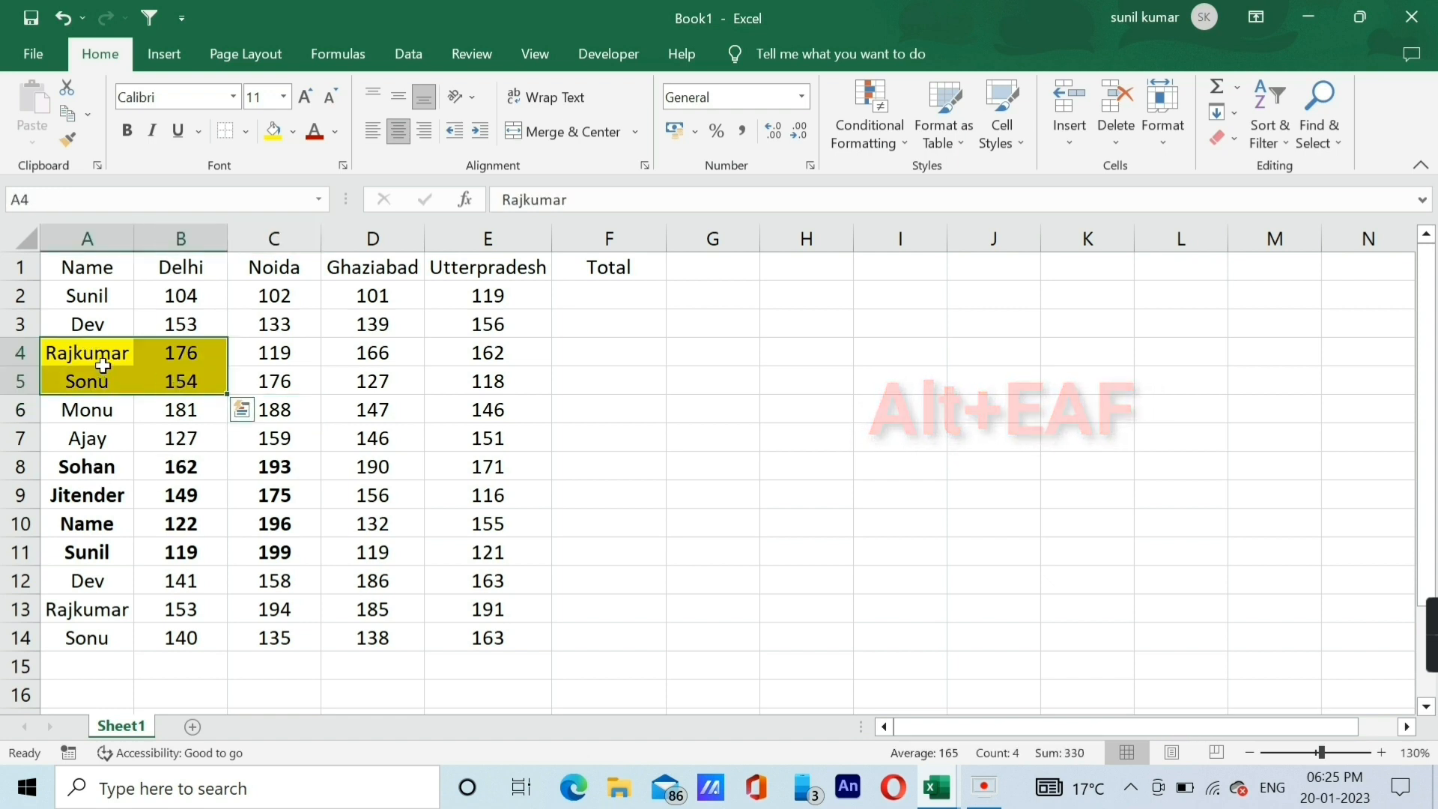
click(85, 353)
drag(84, 352, 154, 379)
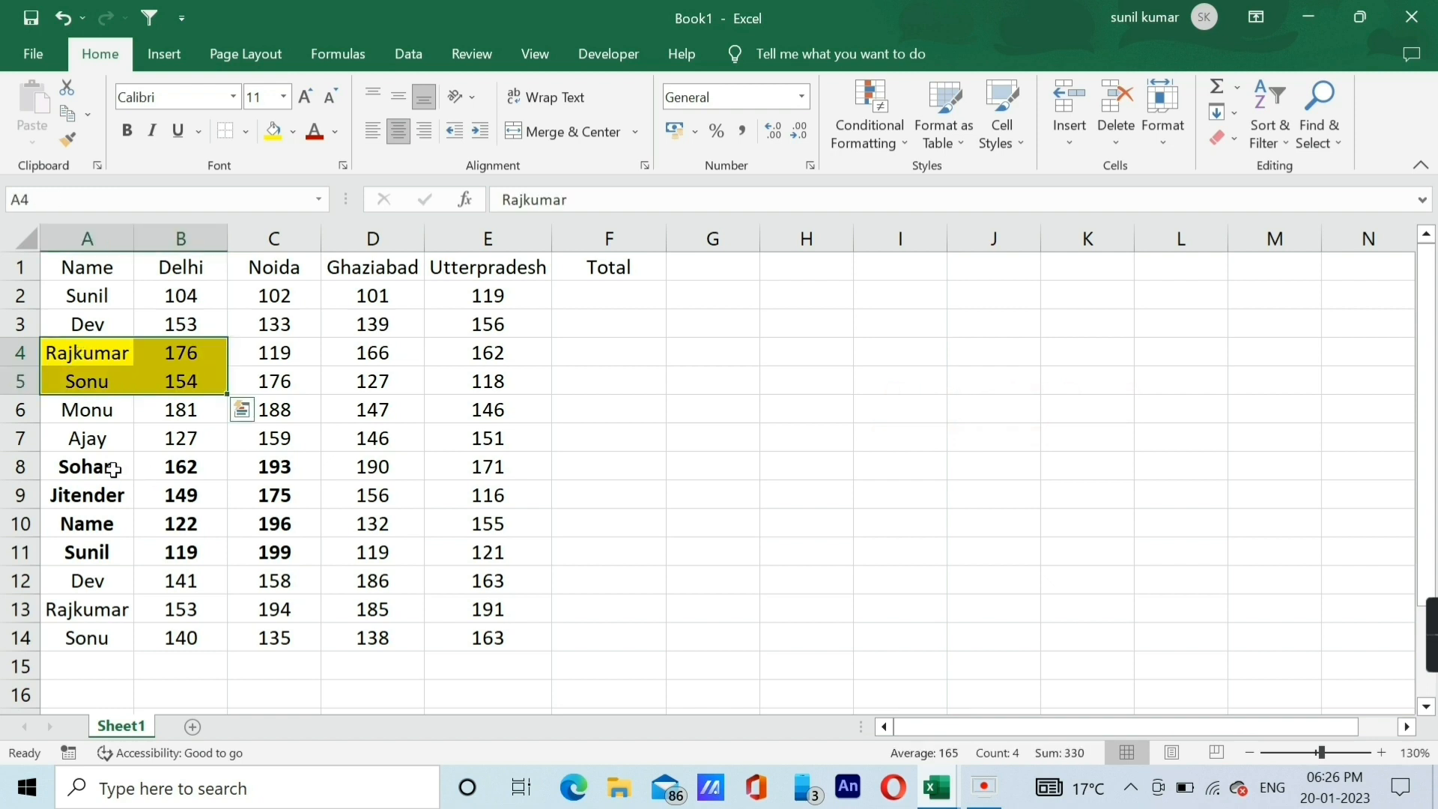
drag(112, 468, 236, 545)
click(170, 401)
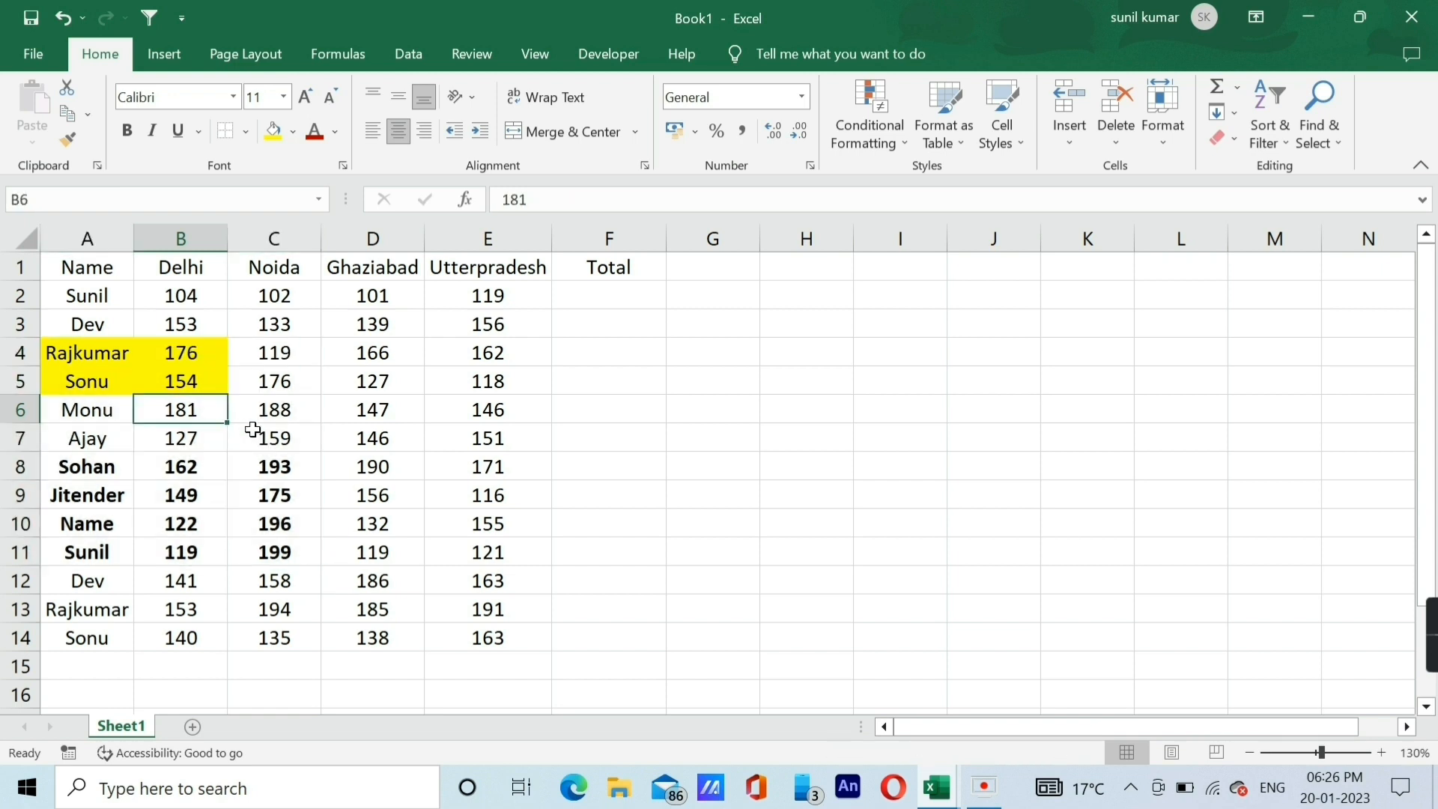
key(ctrl+a)
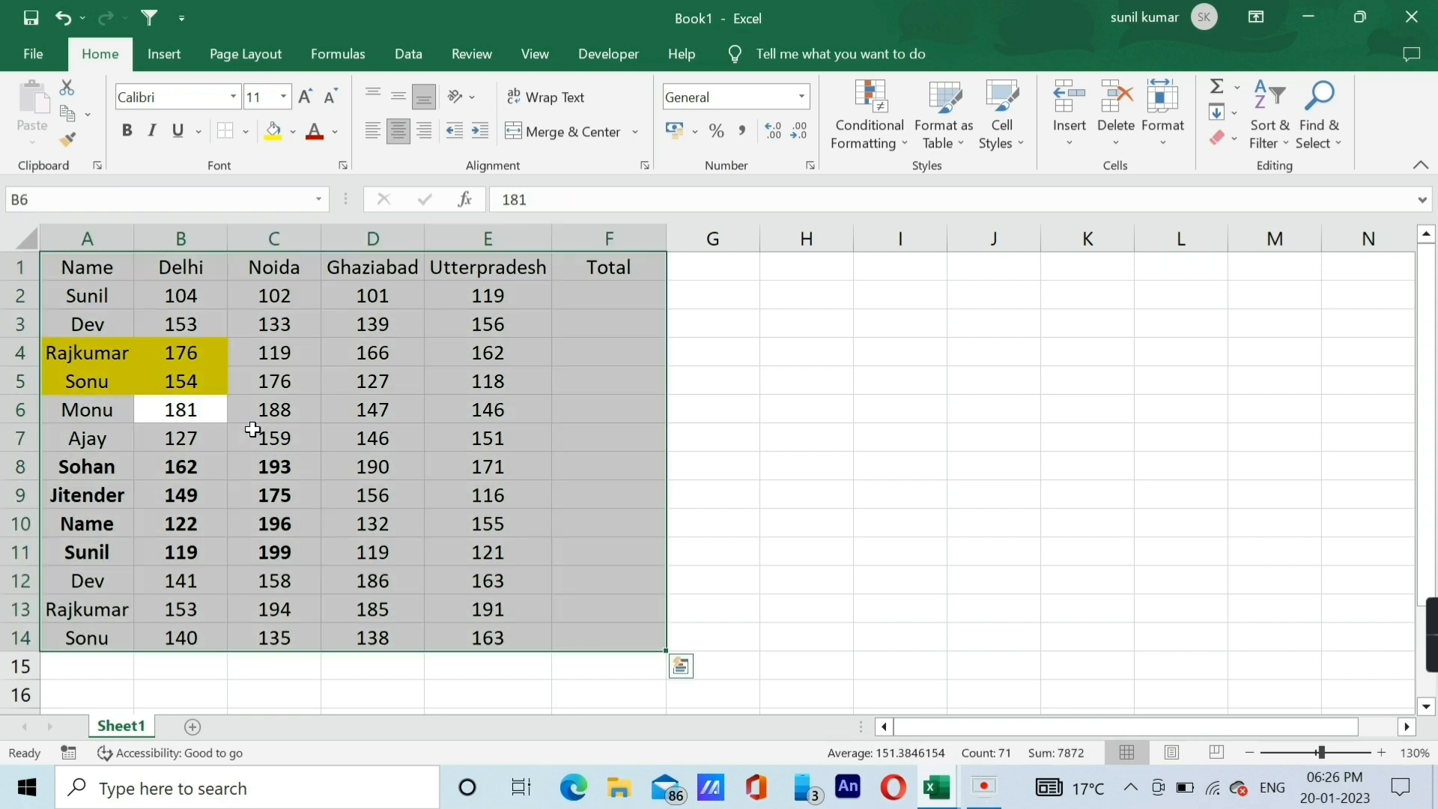
key(alt+e)
key(a)
key(f)
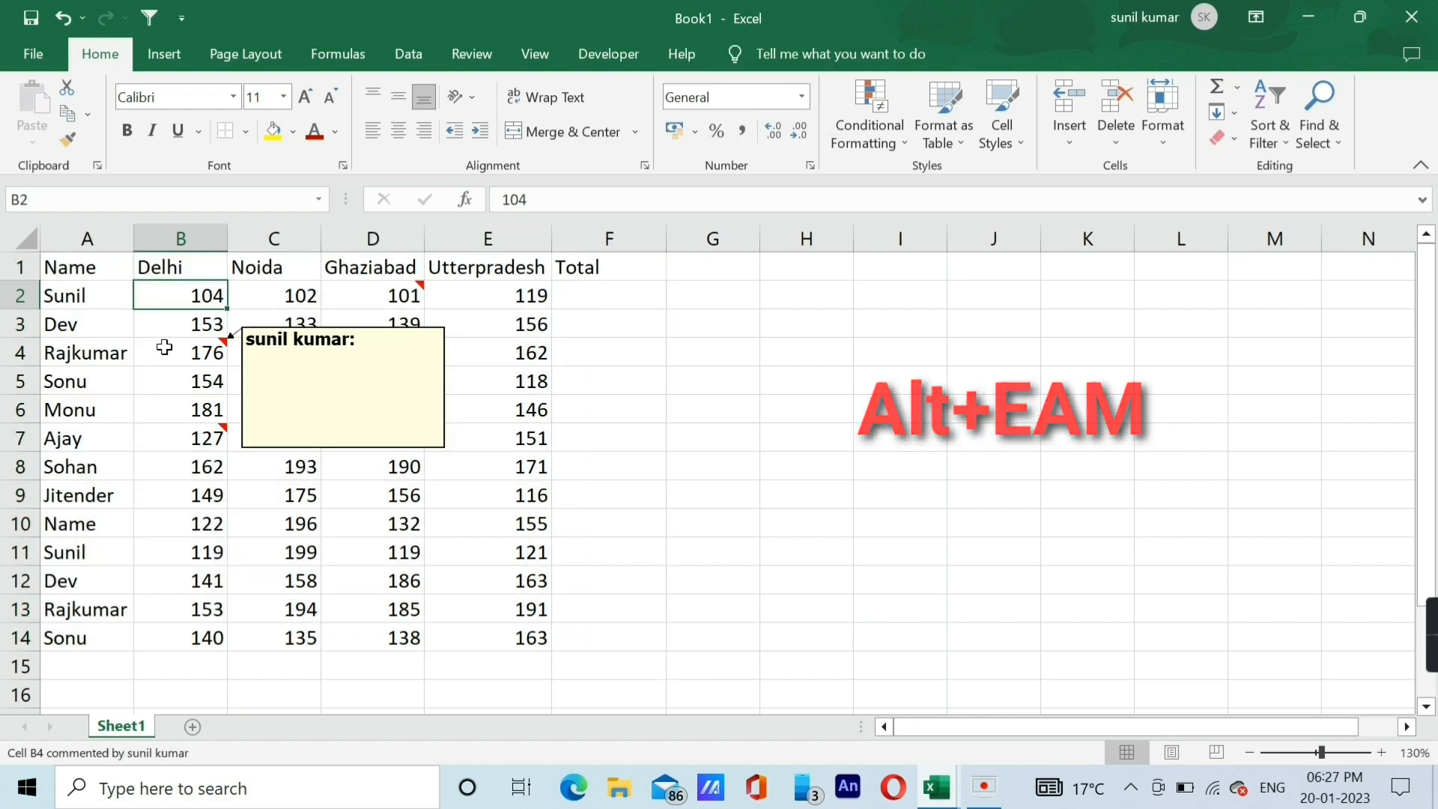
Check the comment on cell B4 and clear all comments from the entire data table A1:F14.
click(197, 349)
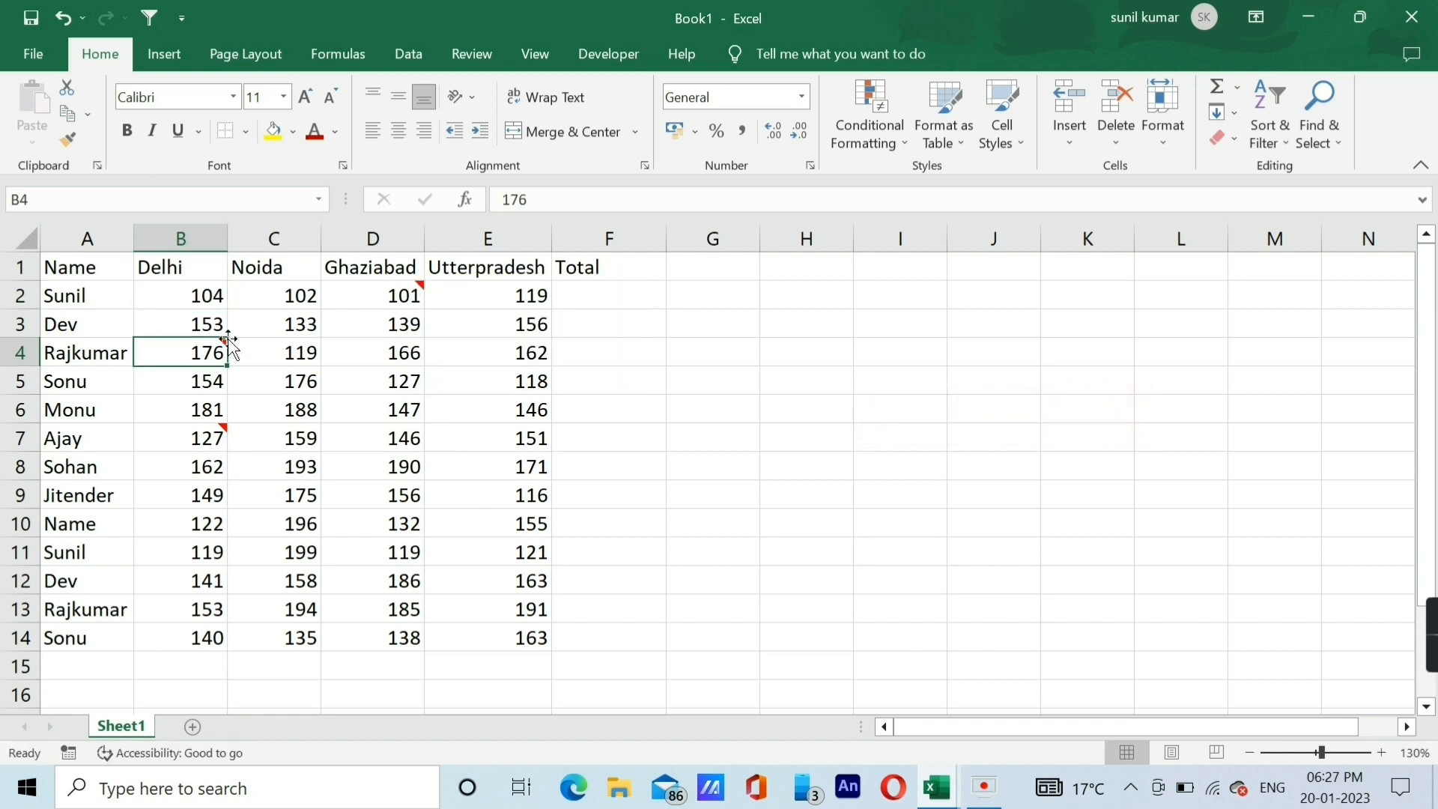
mouse_move(198, 352)
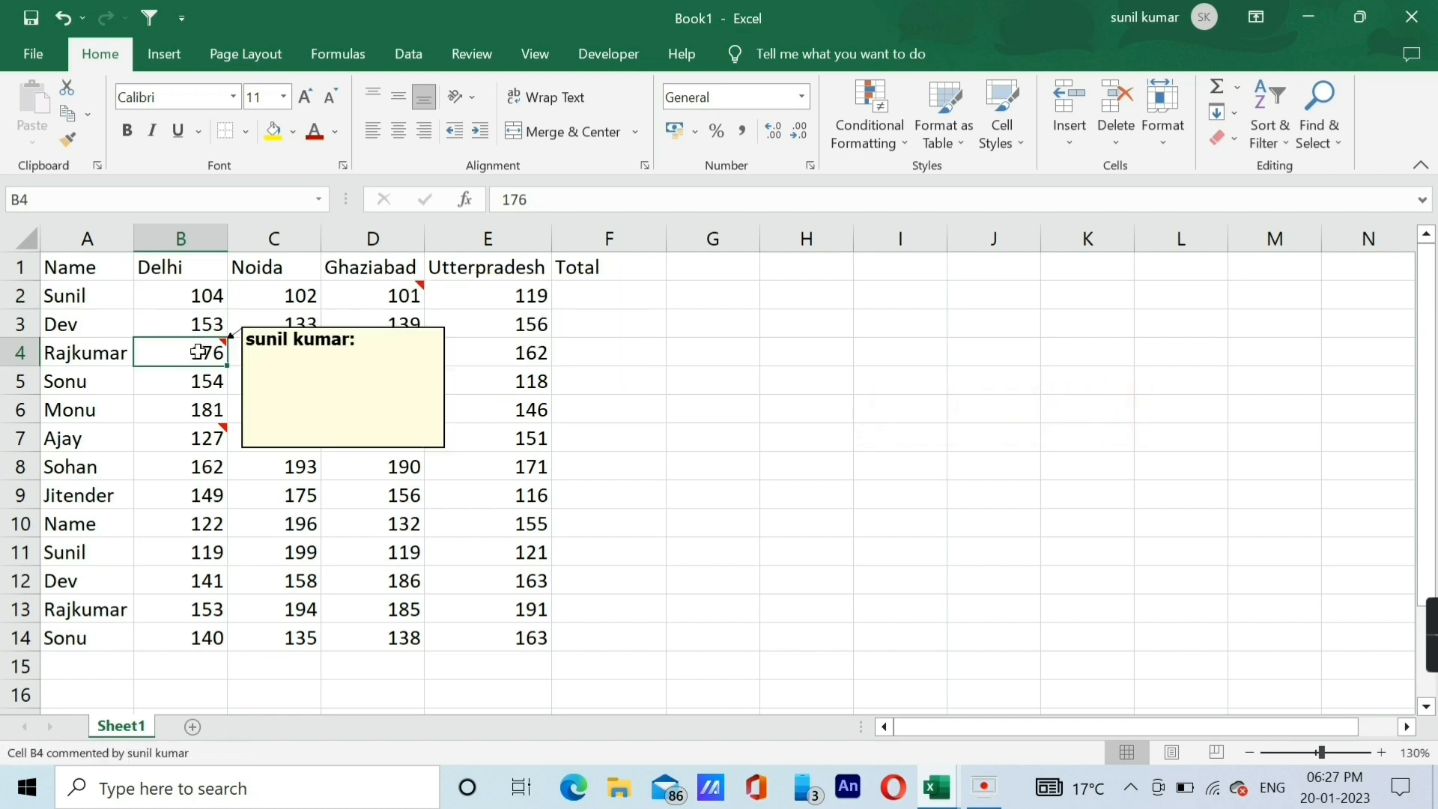
click(180, 320)
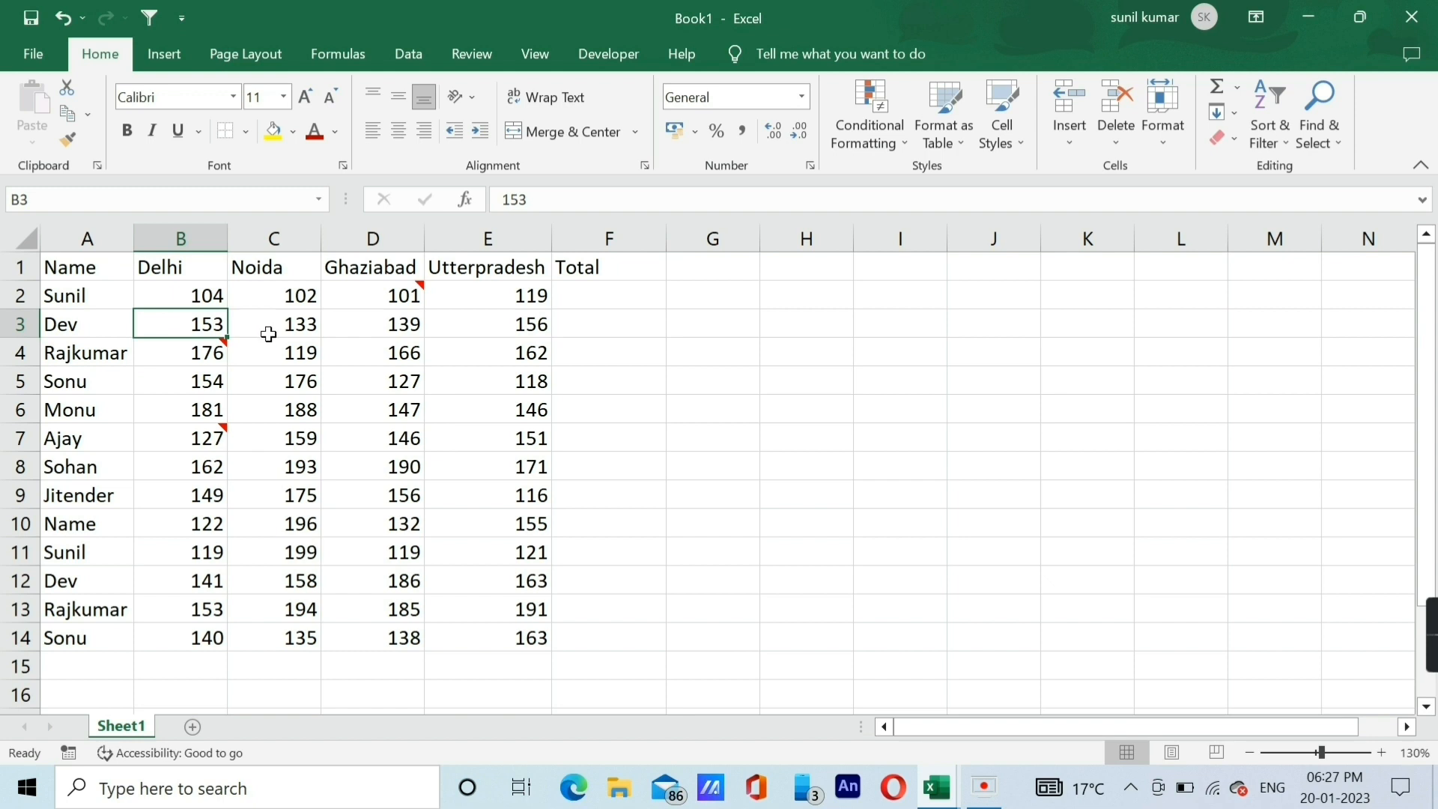
key(ctrl+a)
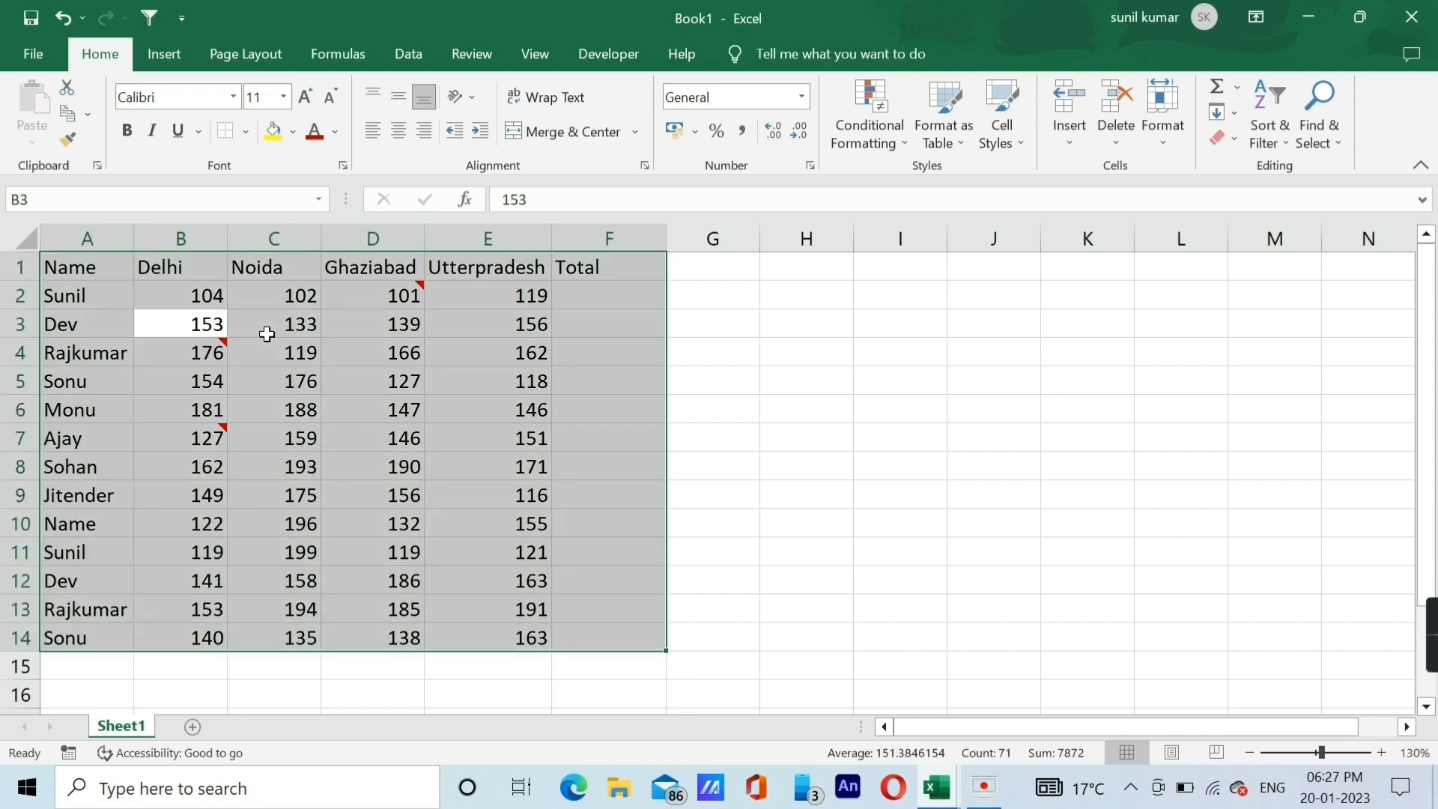
key(alt+e)
key(a)
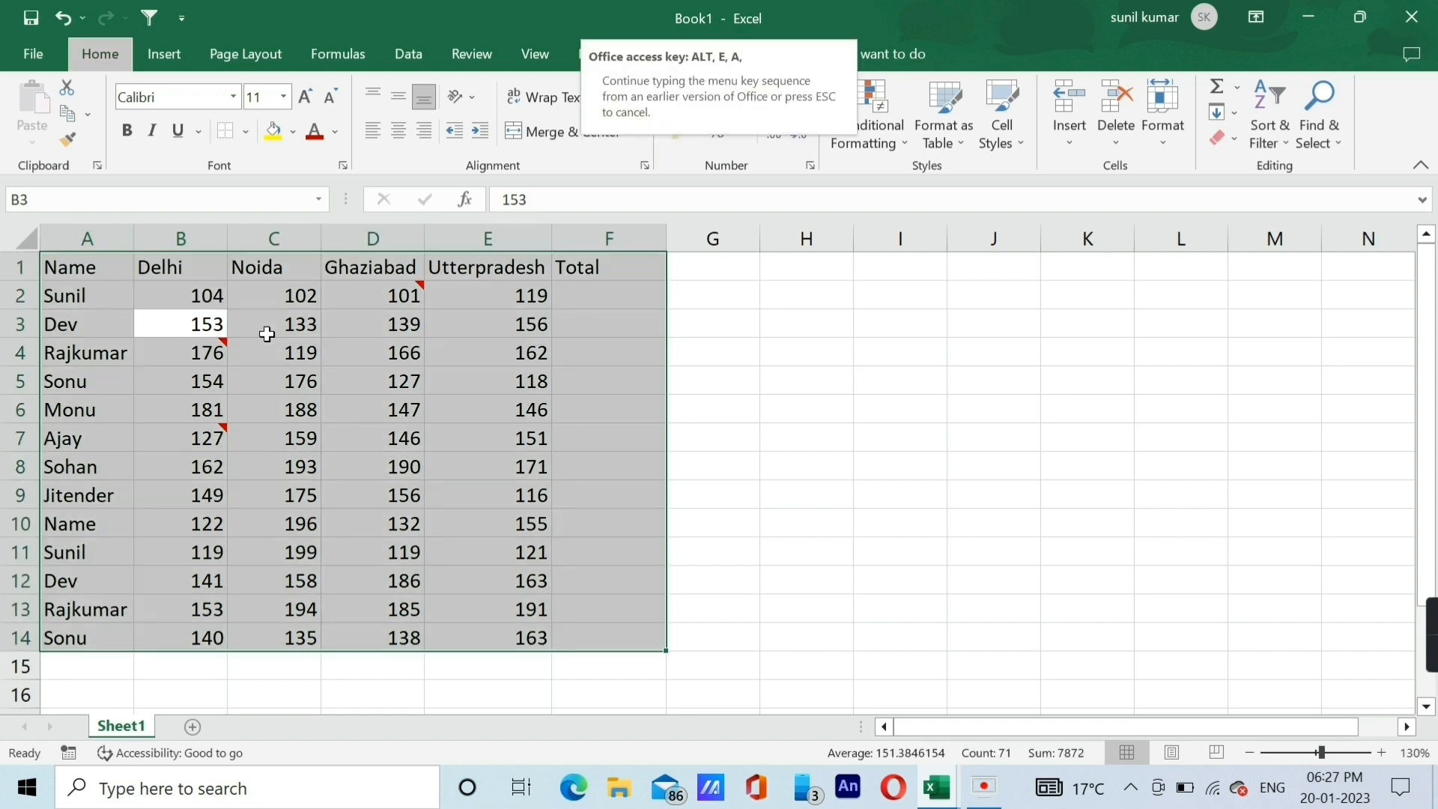
key(m)
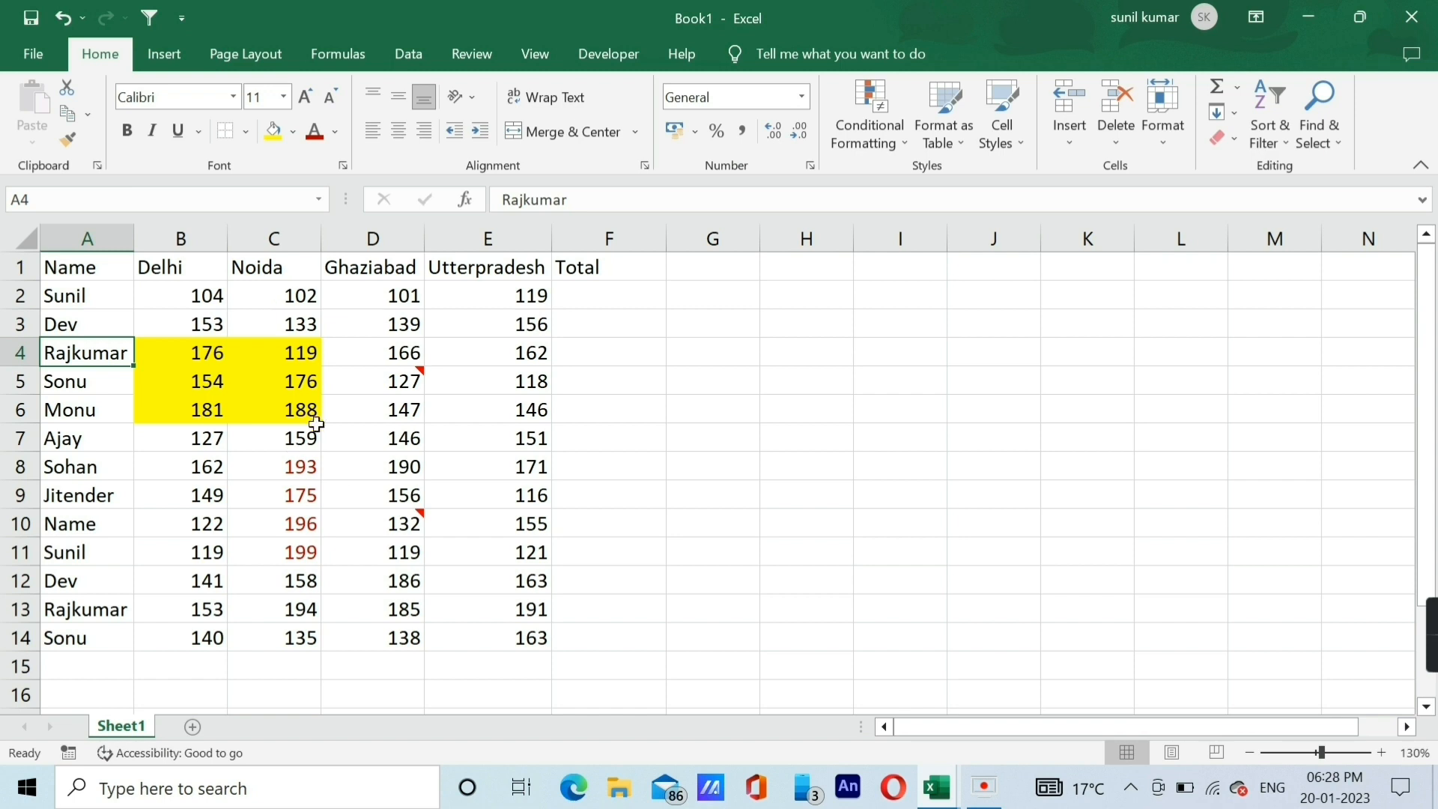
Delete the contents of the entire data table A1:F14 while leaving its formatting and comments, and undo the deletion.
click(219, 372)
click(243, 384)
key(ctrl+a)
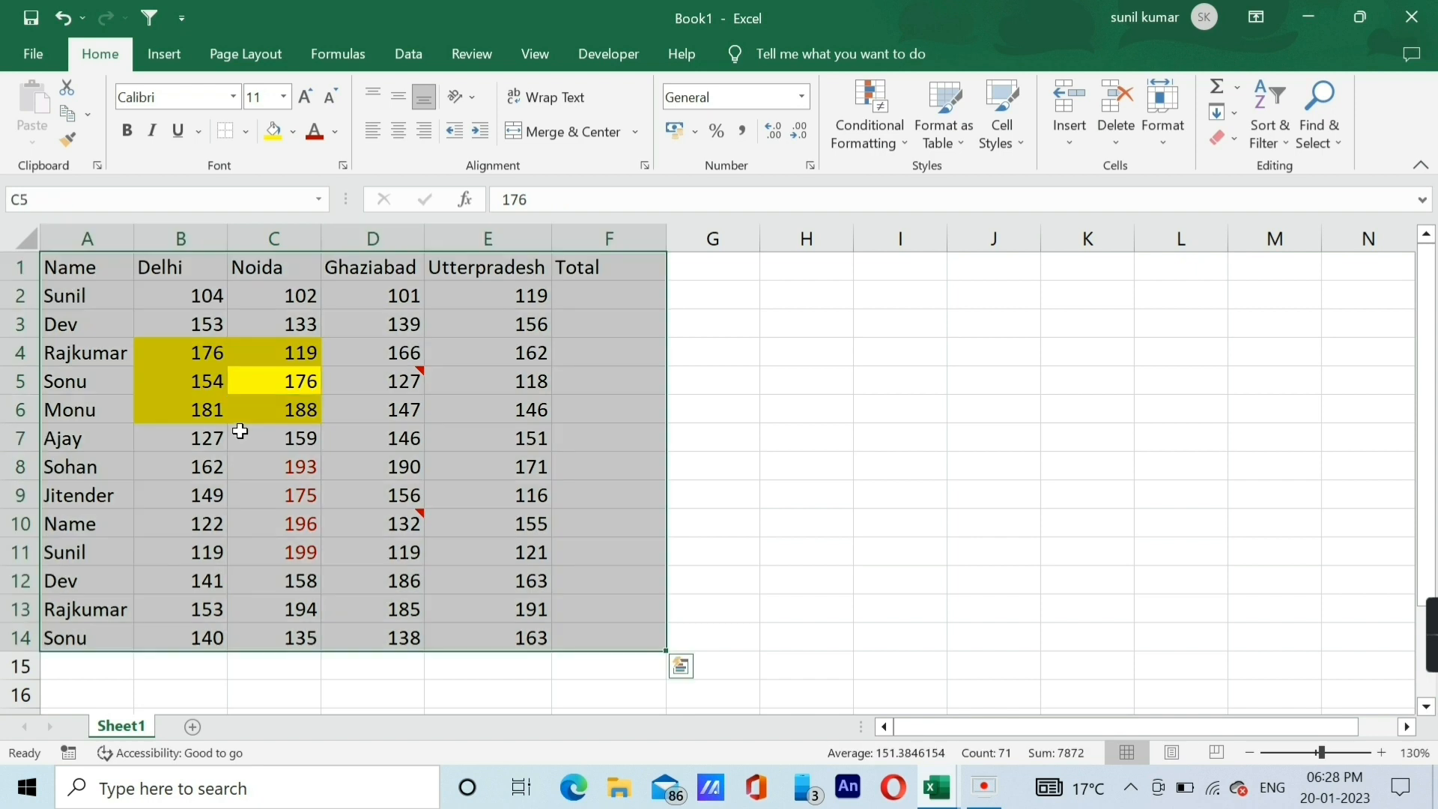
key(Delete)
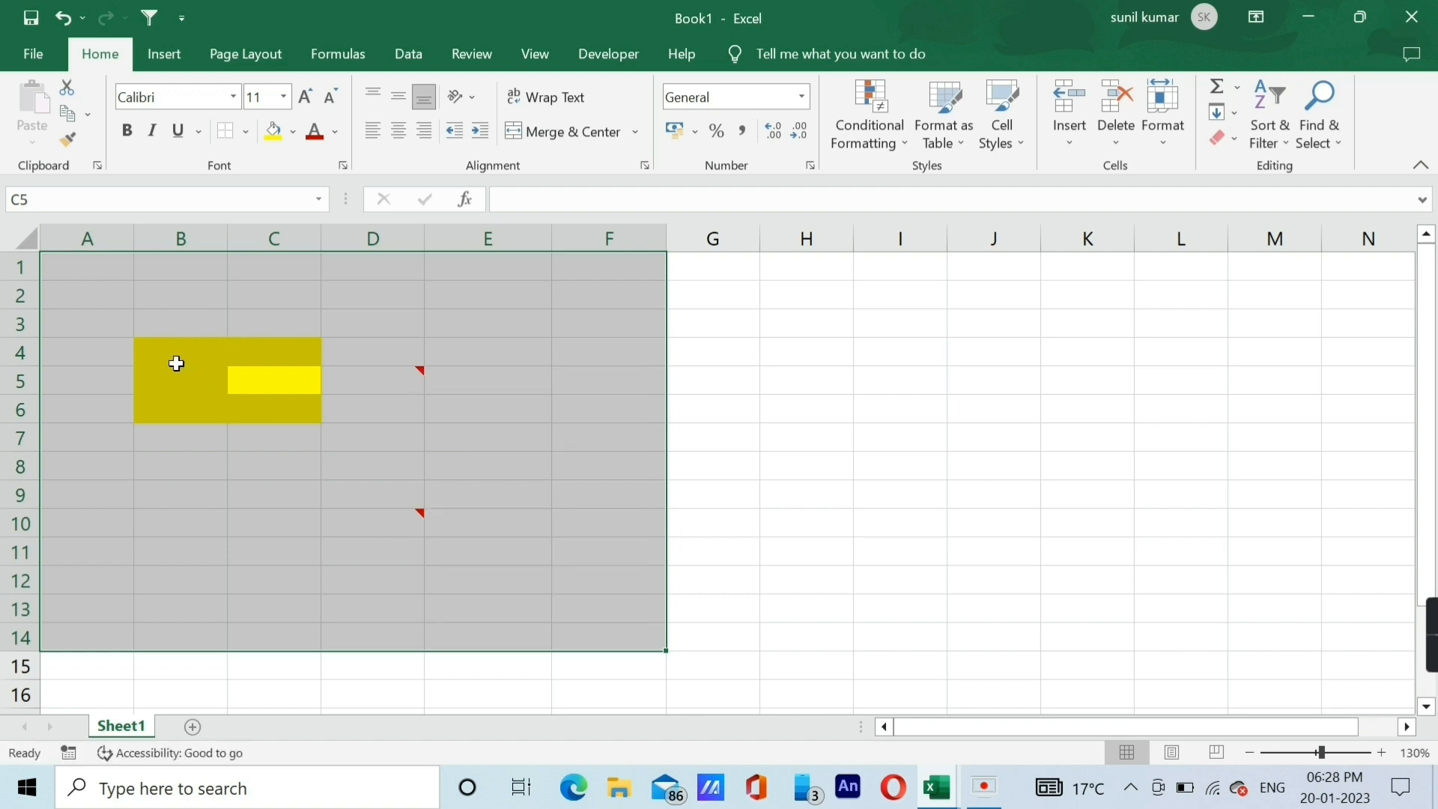
key(ctrl+z)
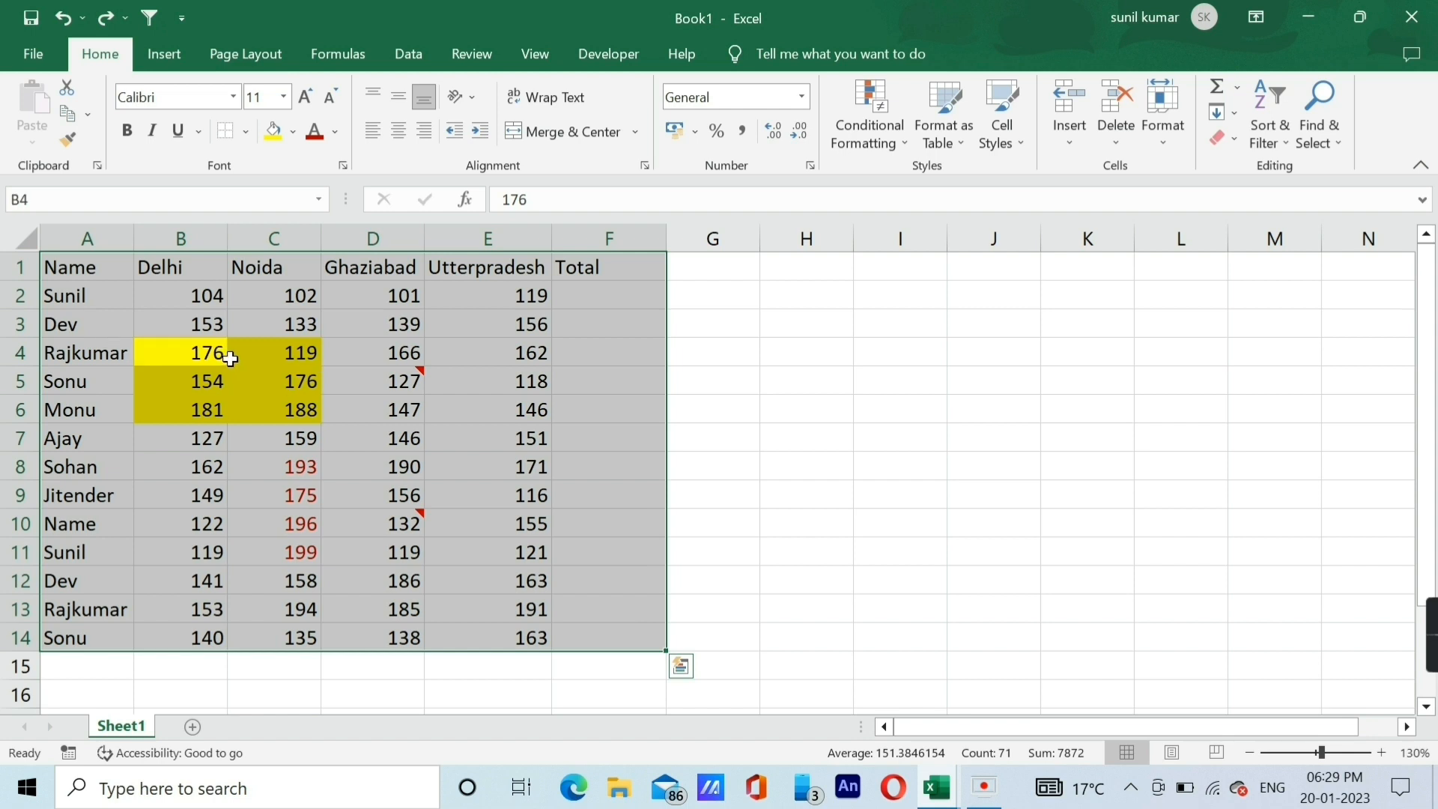
Clear everything, including contents, formats and comments, from the selected data table A1:F14 with Clear All.
key(alt)
key(e)
key(a)
key(a)
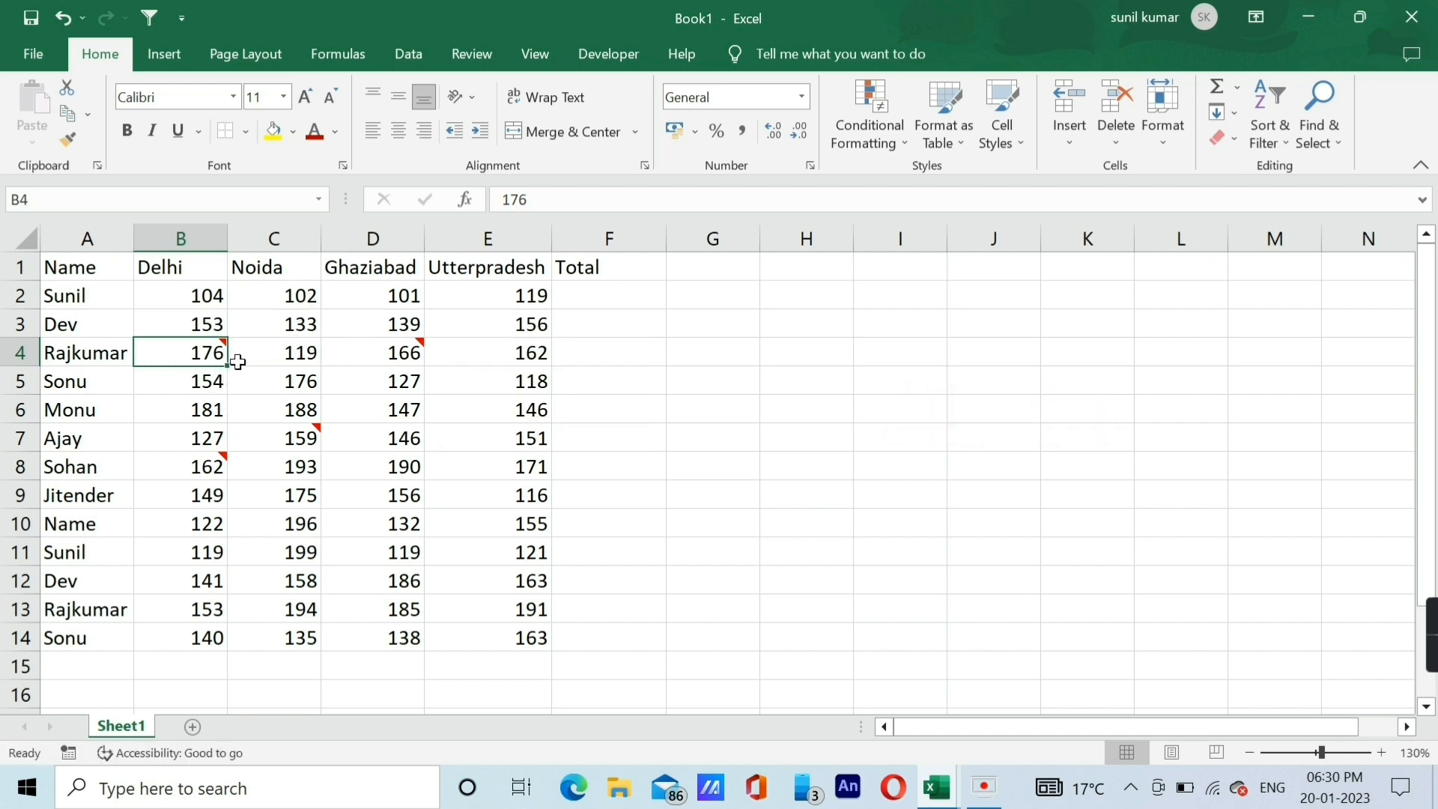
Select the entire data table A1:F14, show all of its comments at once, and hide them again.
key(Down)
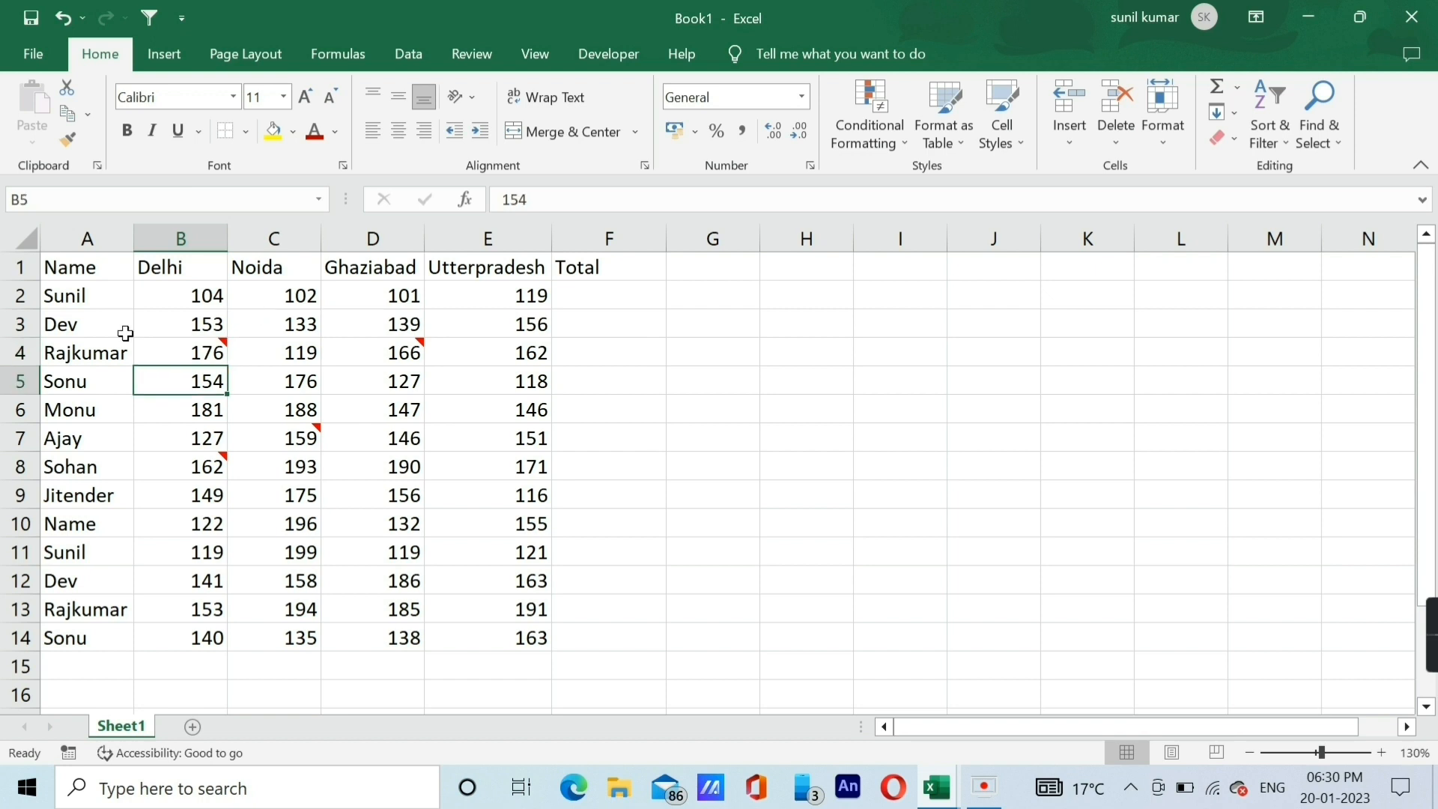
click(125, 333)
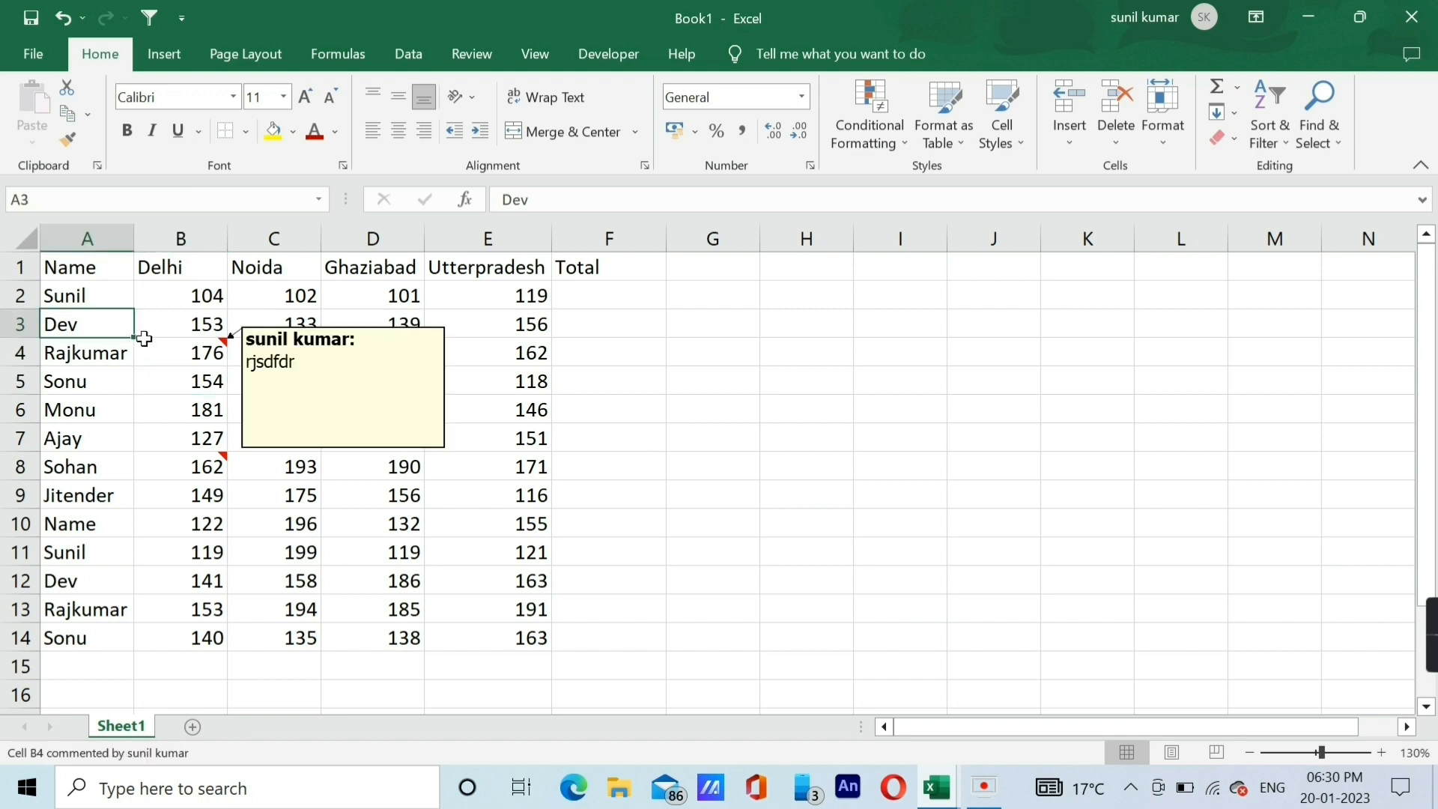
key(ctrl+a)
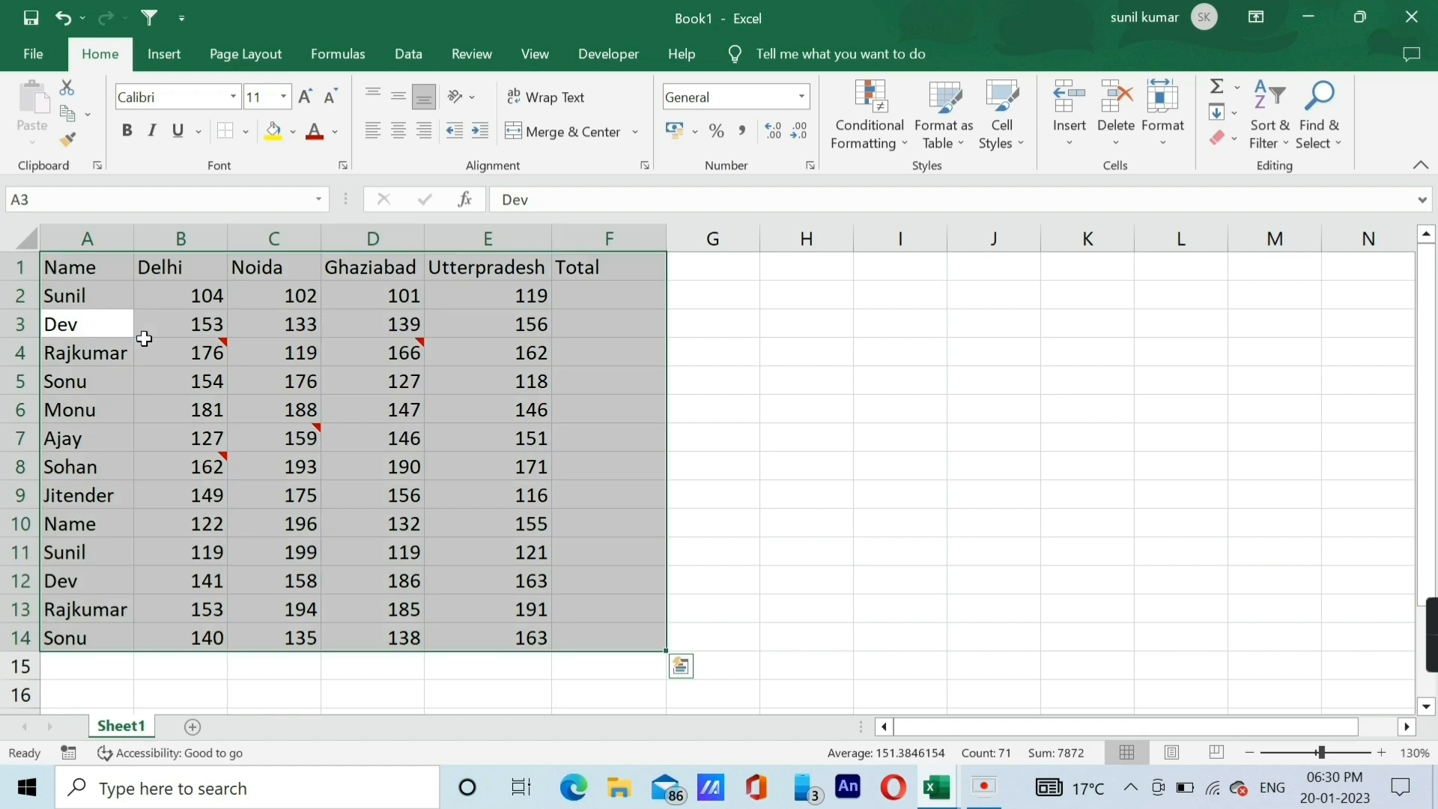
key(alt+v)
key(c)
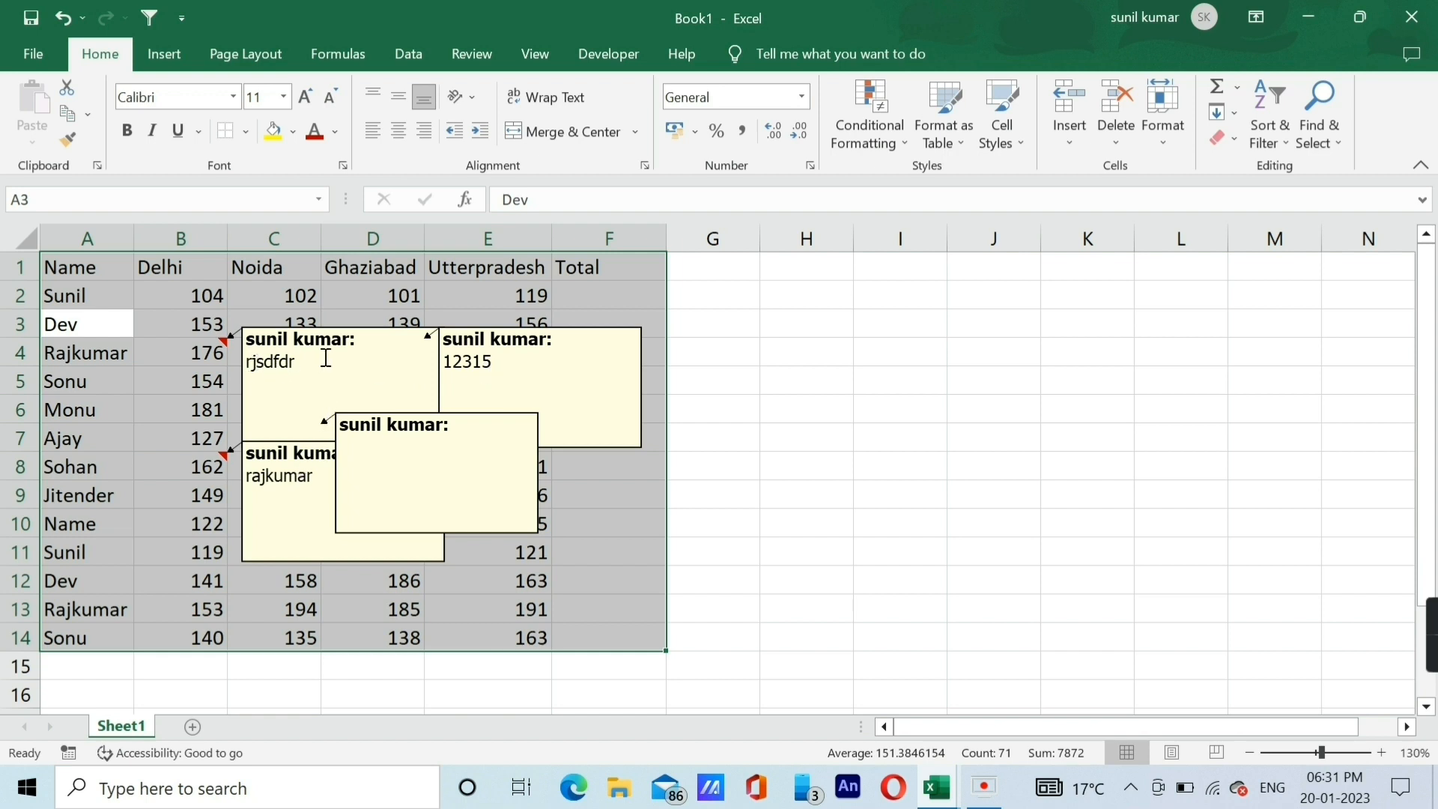
key(alt+v)
key(c)
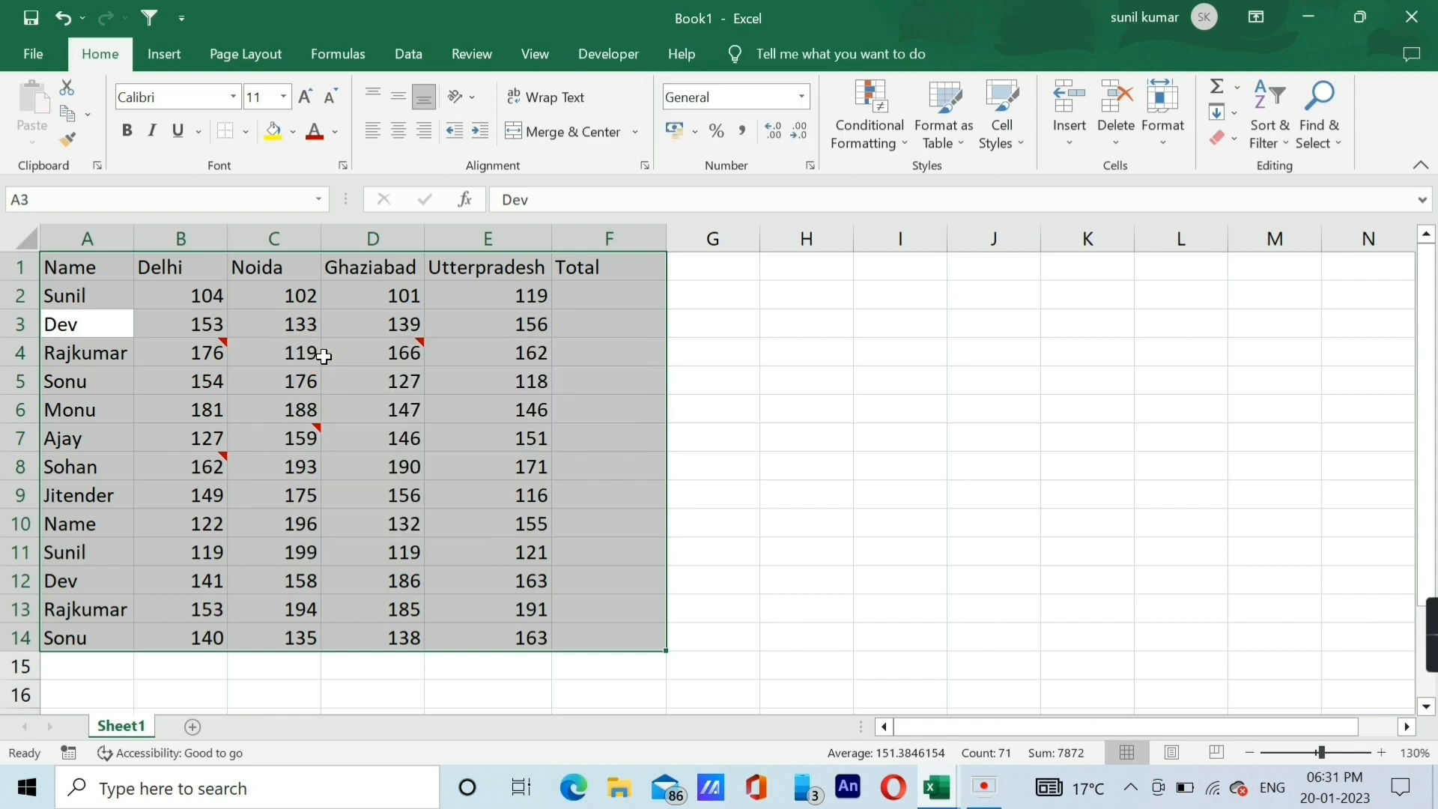
click(277, 495)
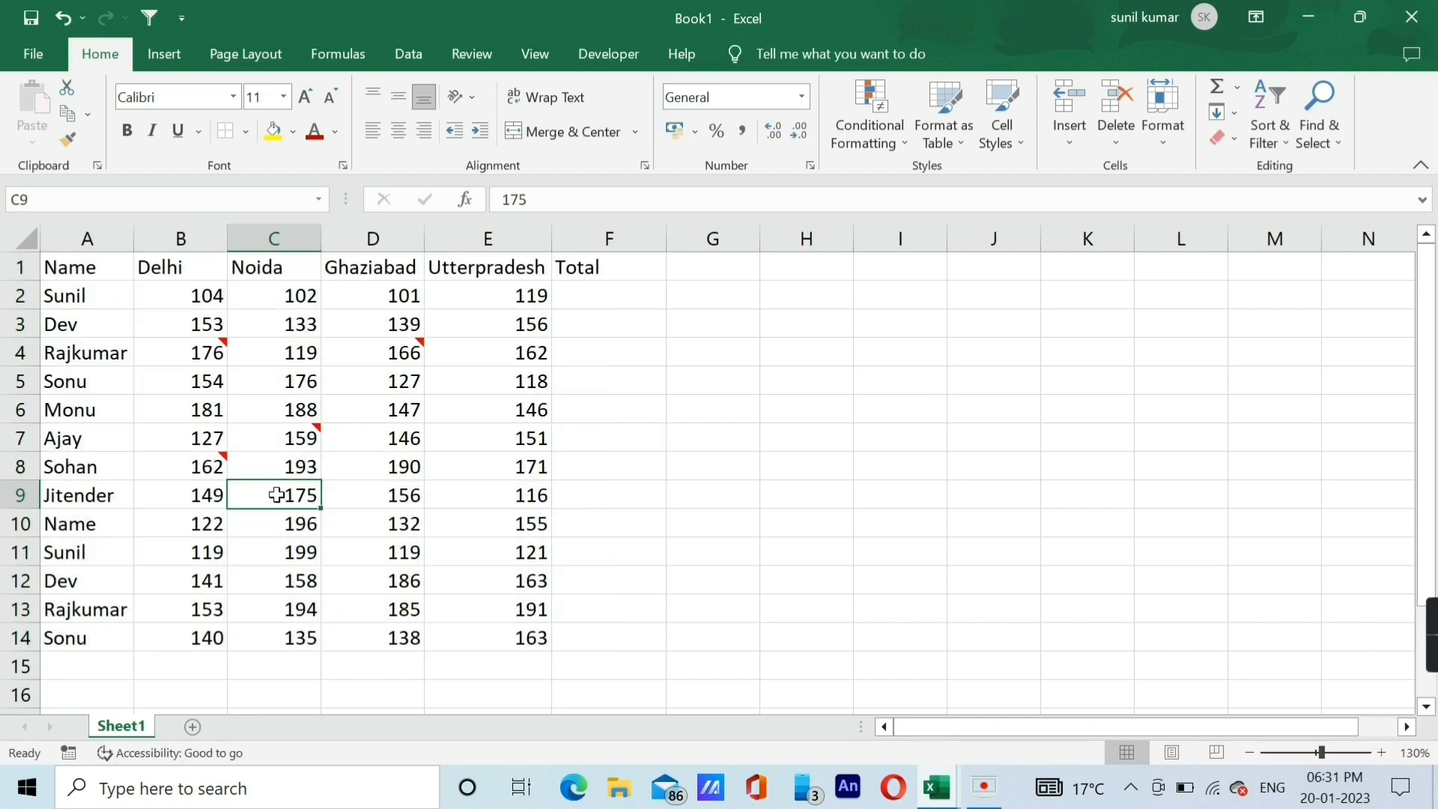
click(274, 409)
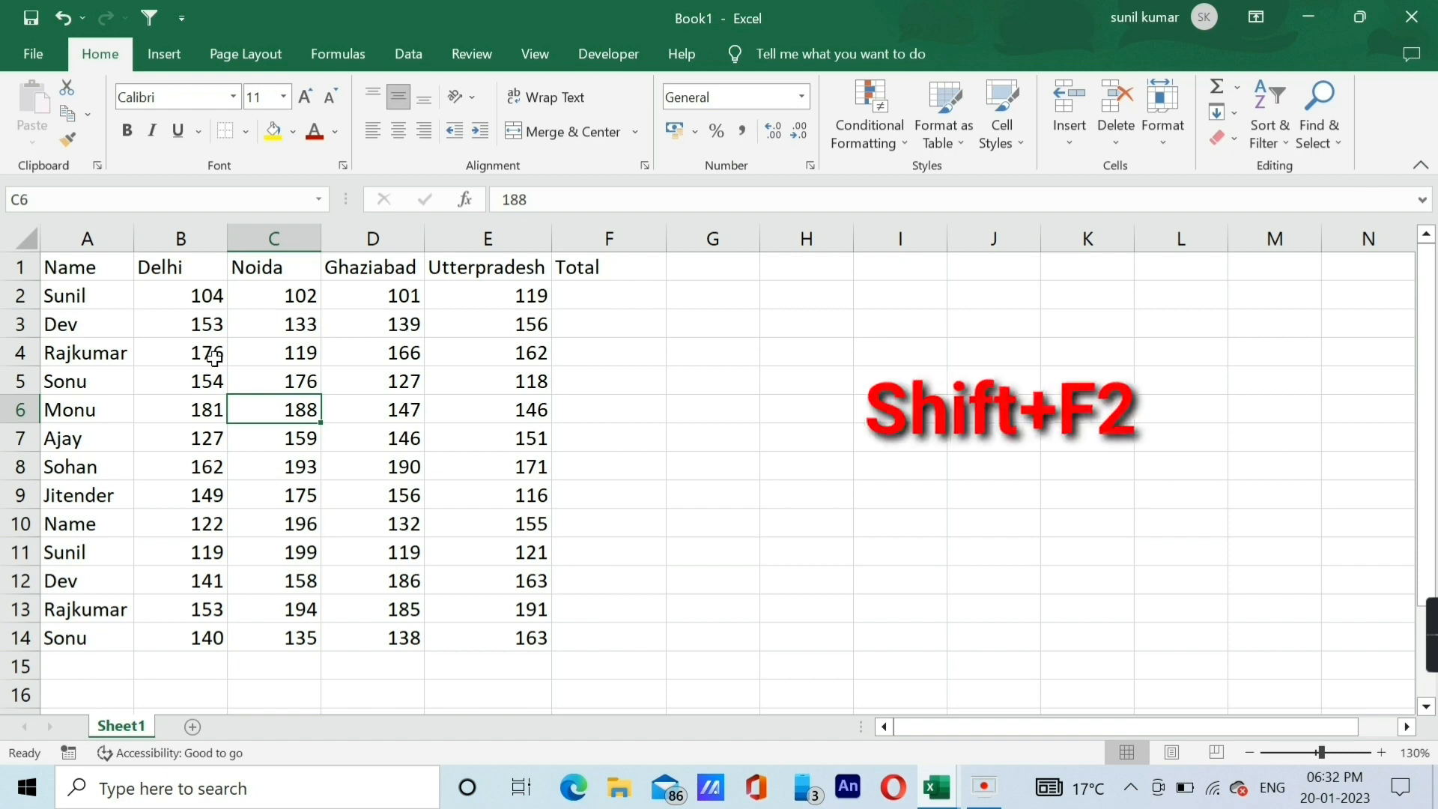
Add a comment with the text "dfjejer" to cell C3 in the Noida column.
click(264, 330)
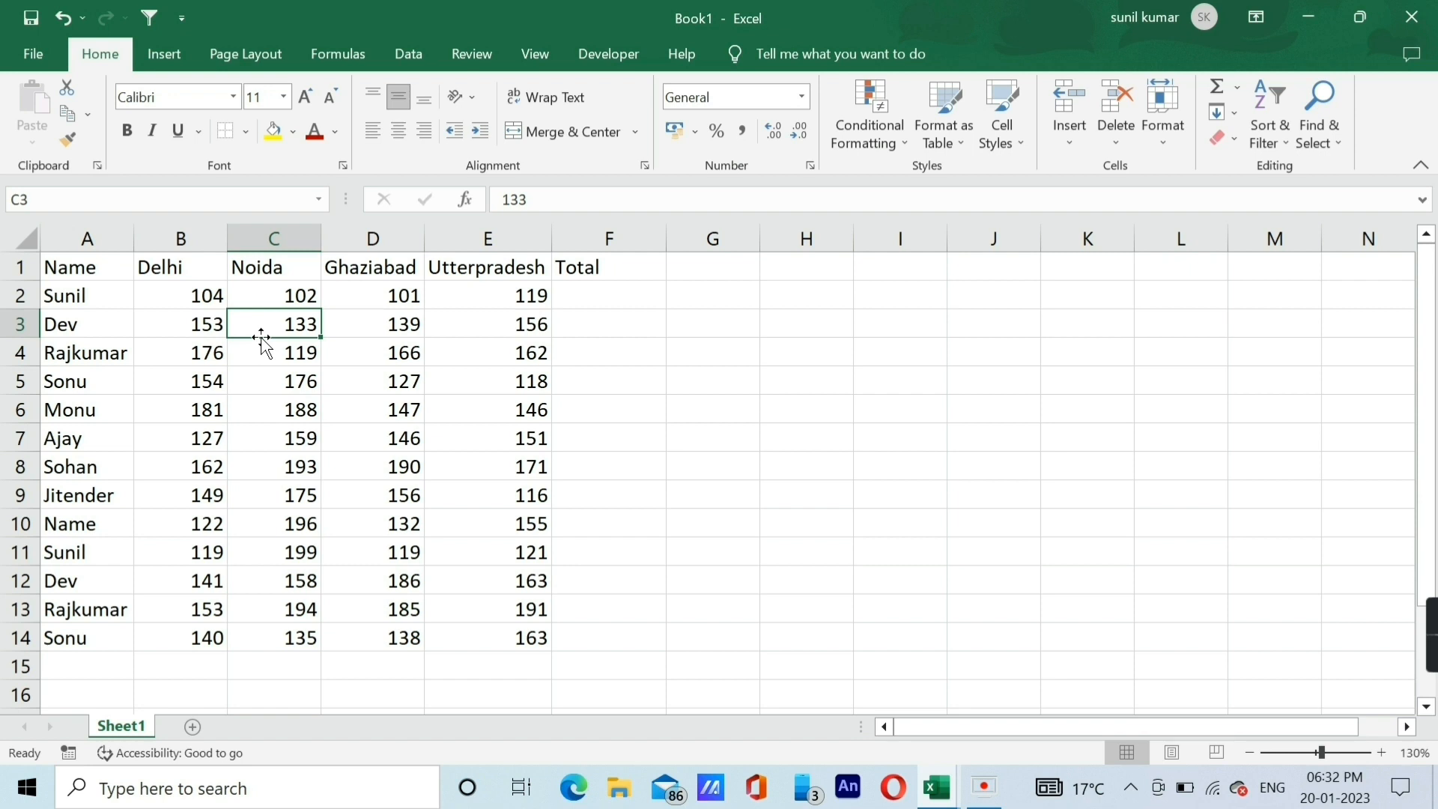
key(shift+F2)
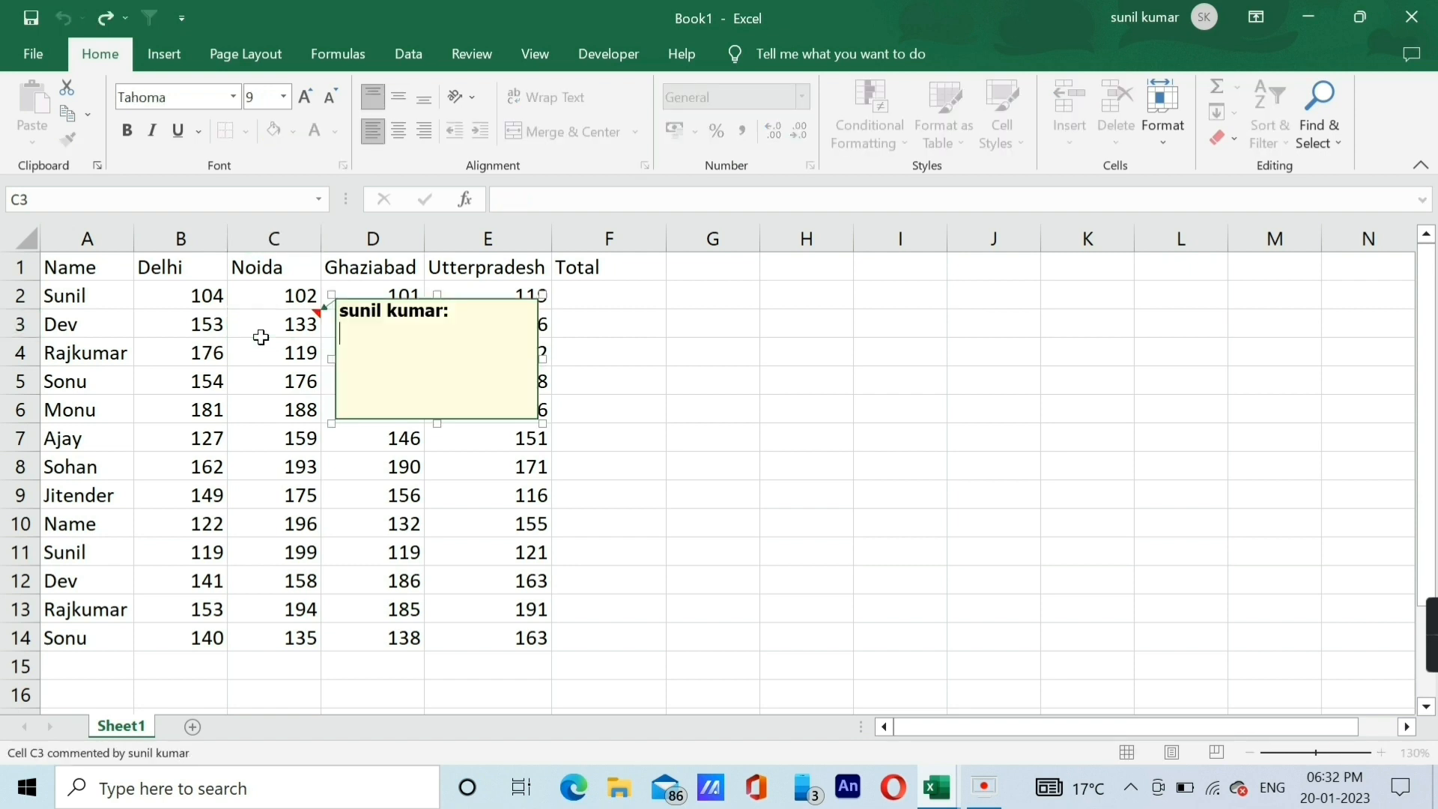
text(dfjejer)
Add a comment with the text "12132165" to cell C6 in the Noida column.
click(233, 411)
key(shift+F2)
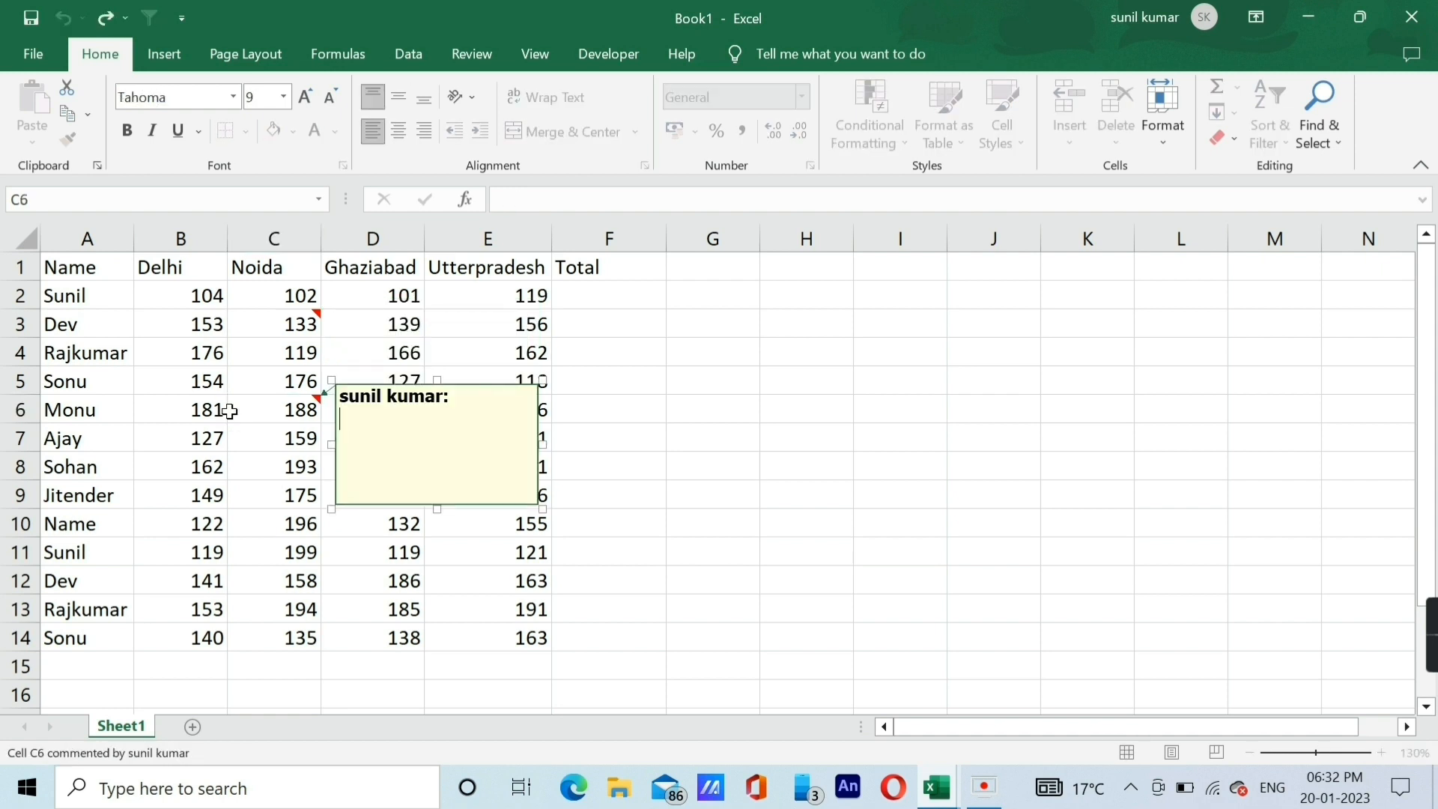
text(12132165)
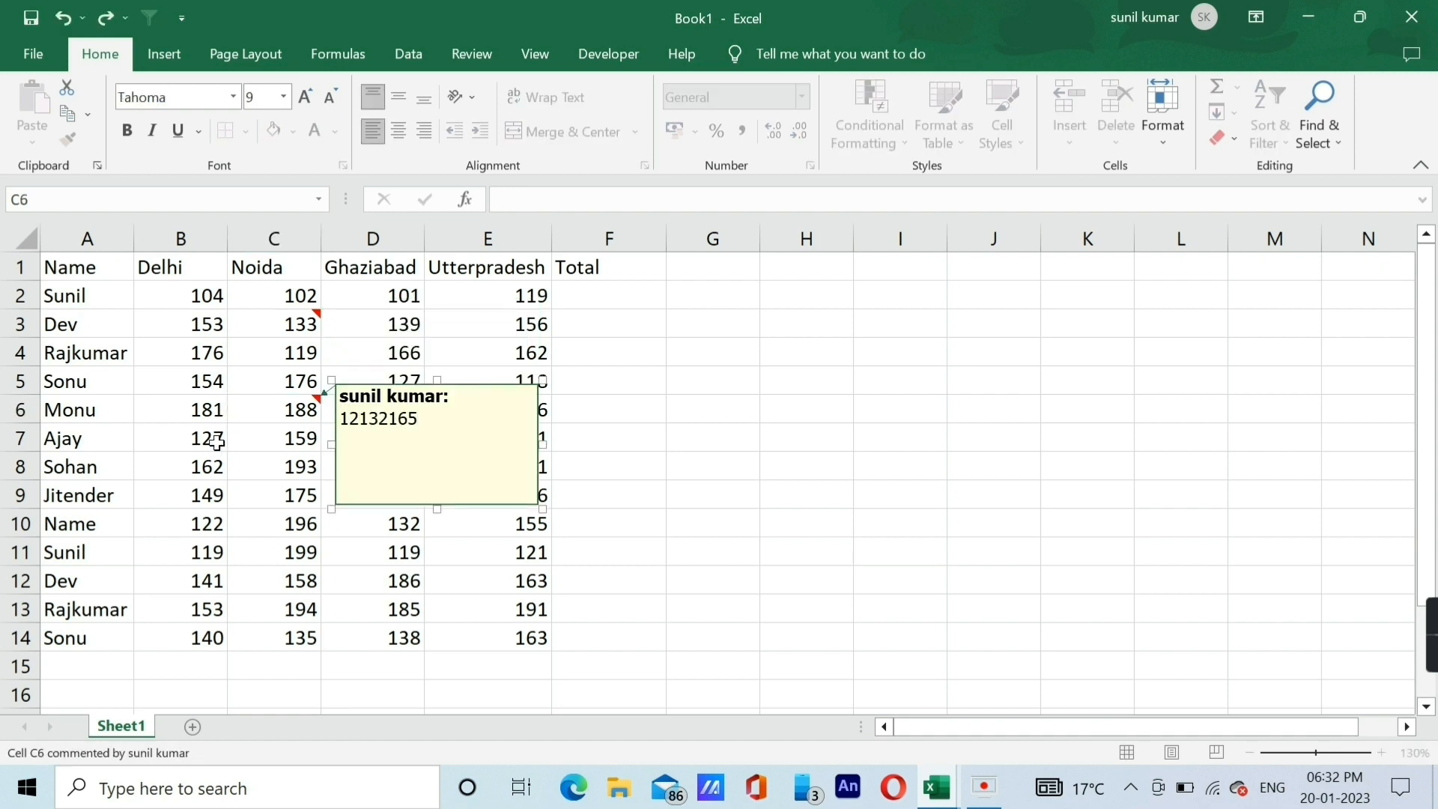
click(217, 442)
click(225, 371)
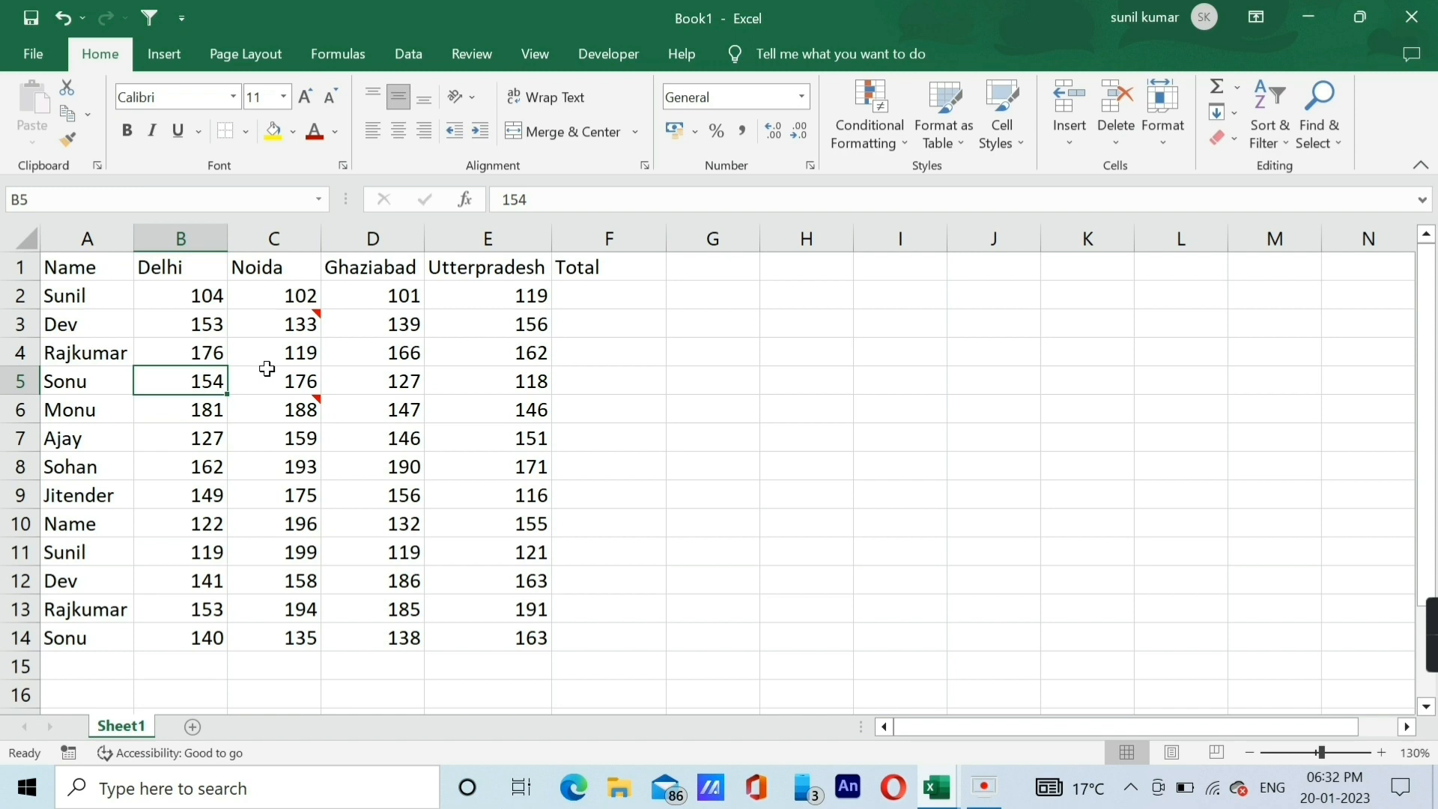
Total the first data row in cell F2 with an AutoSum formula over B2:E2.
click(607, 295)
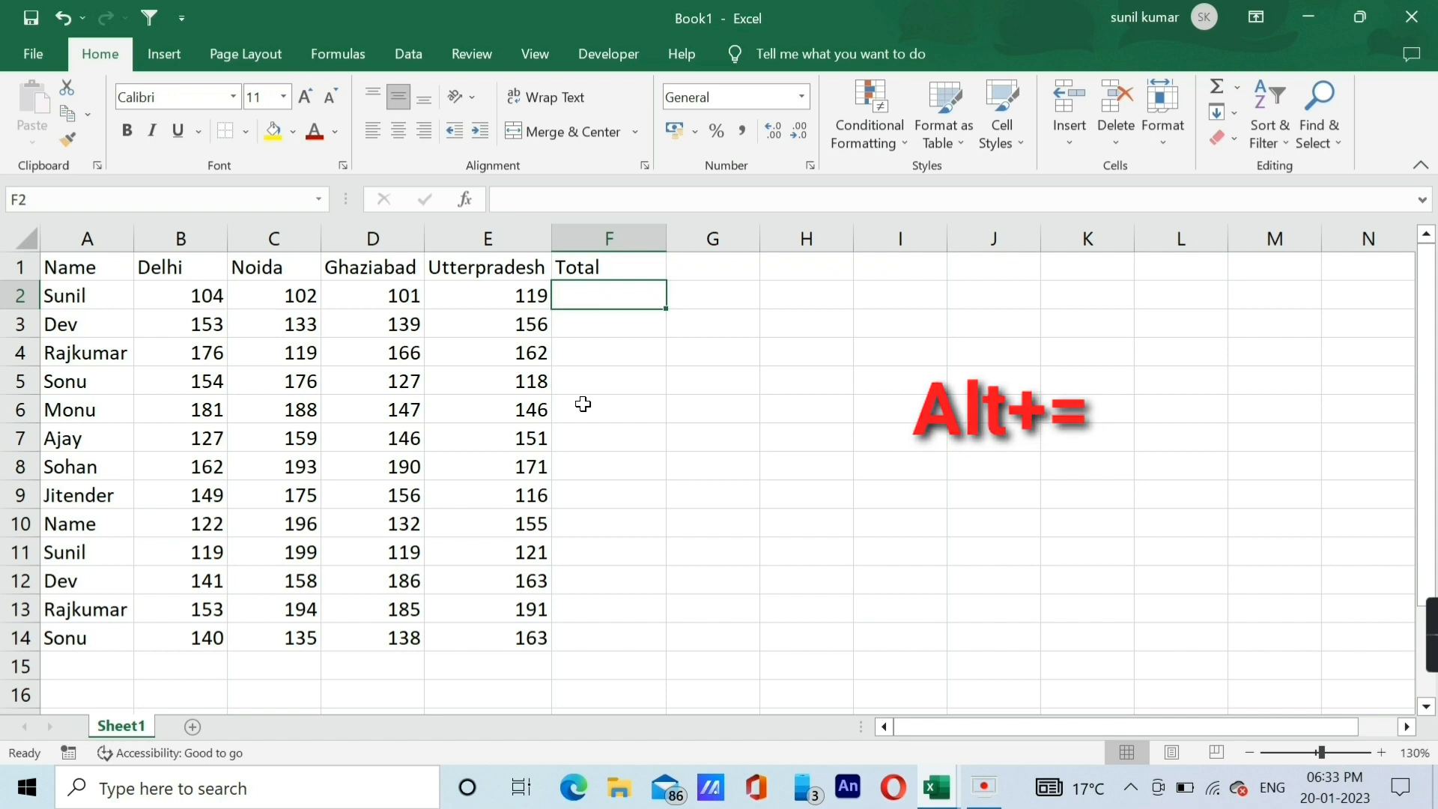
key(Left)
key(Left)
key(Left)
key(Left)
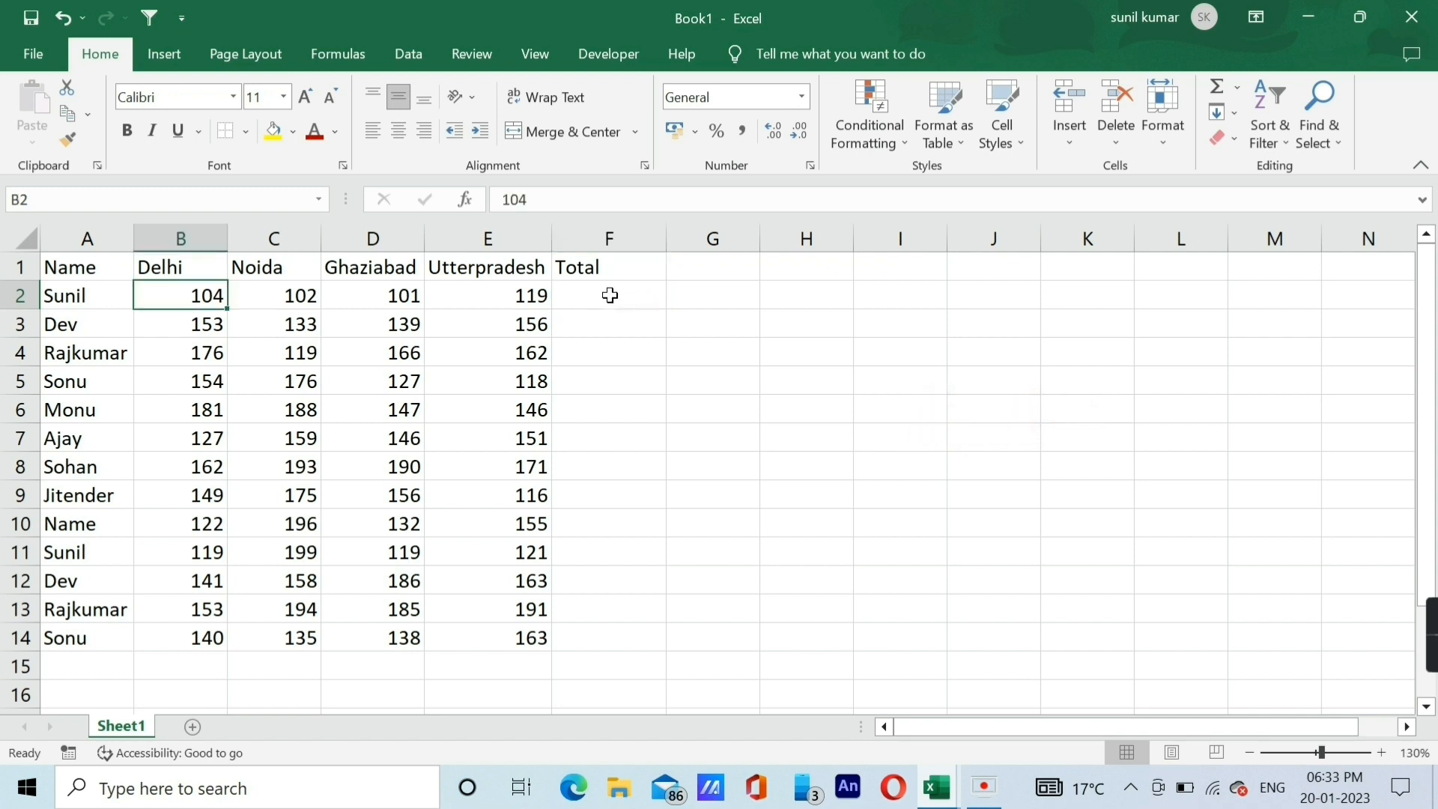
click(608, 295)
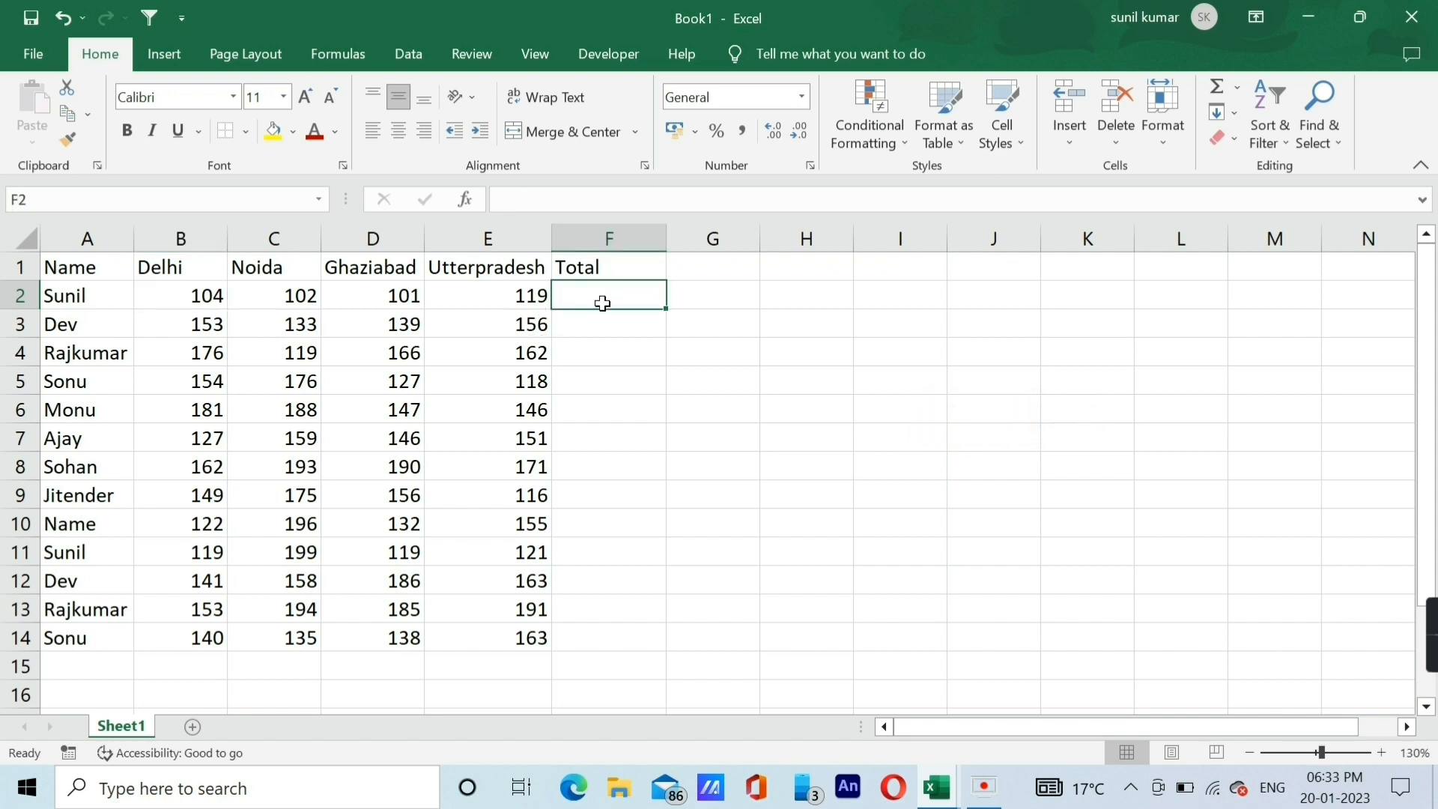
click(199, 298)
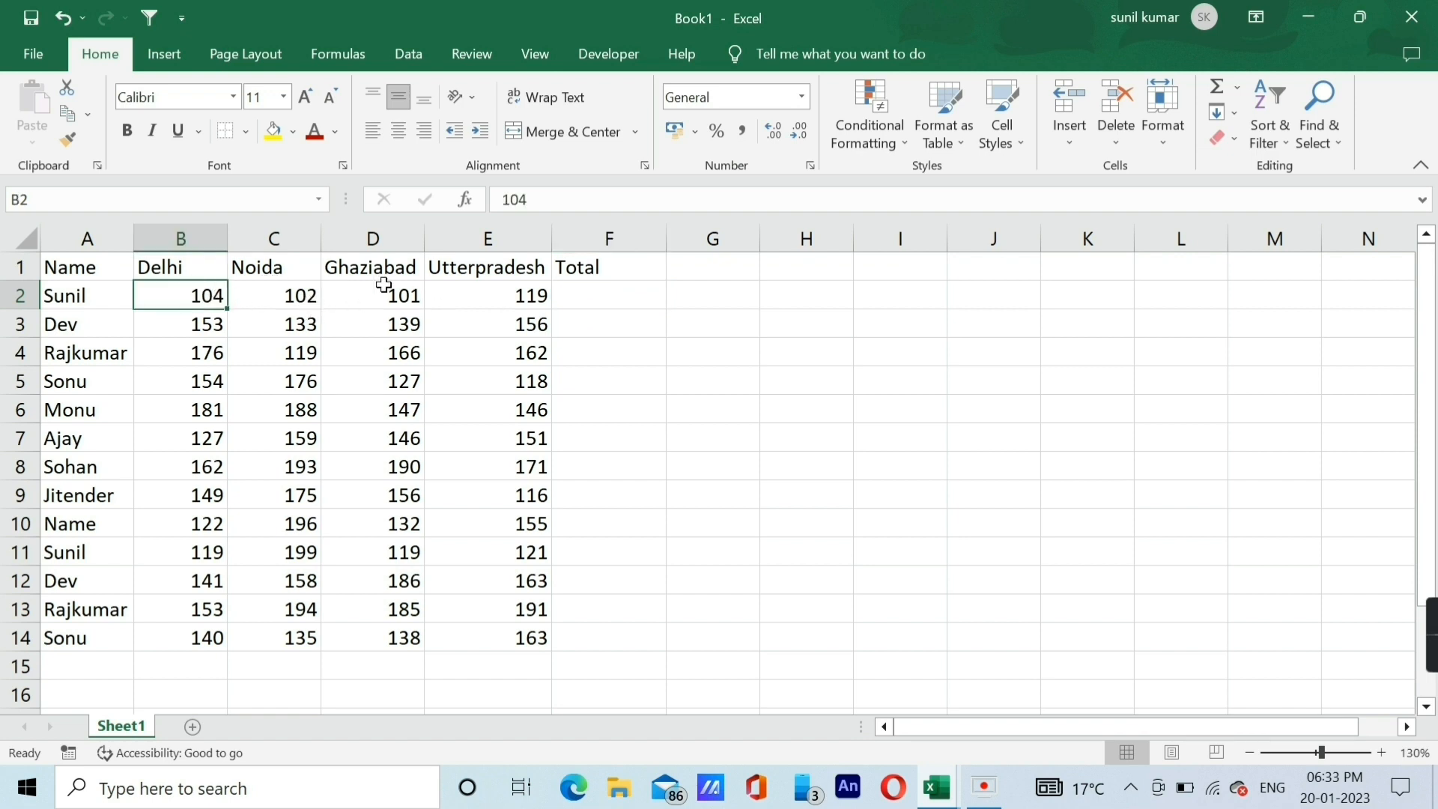
click(508, 289)
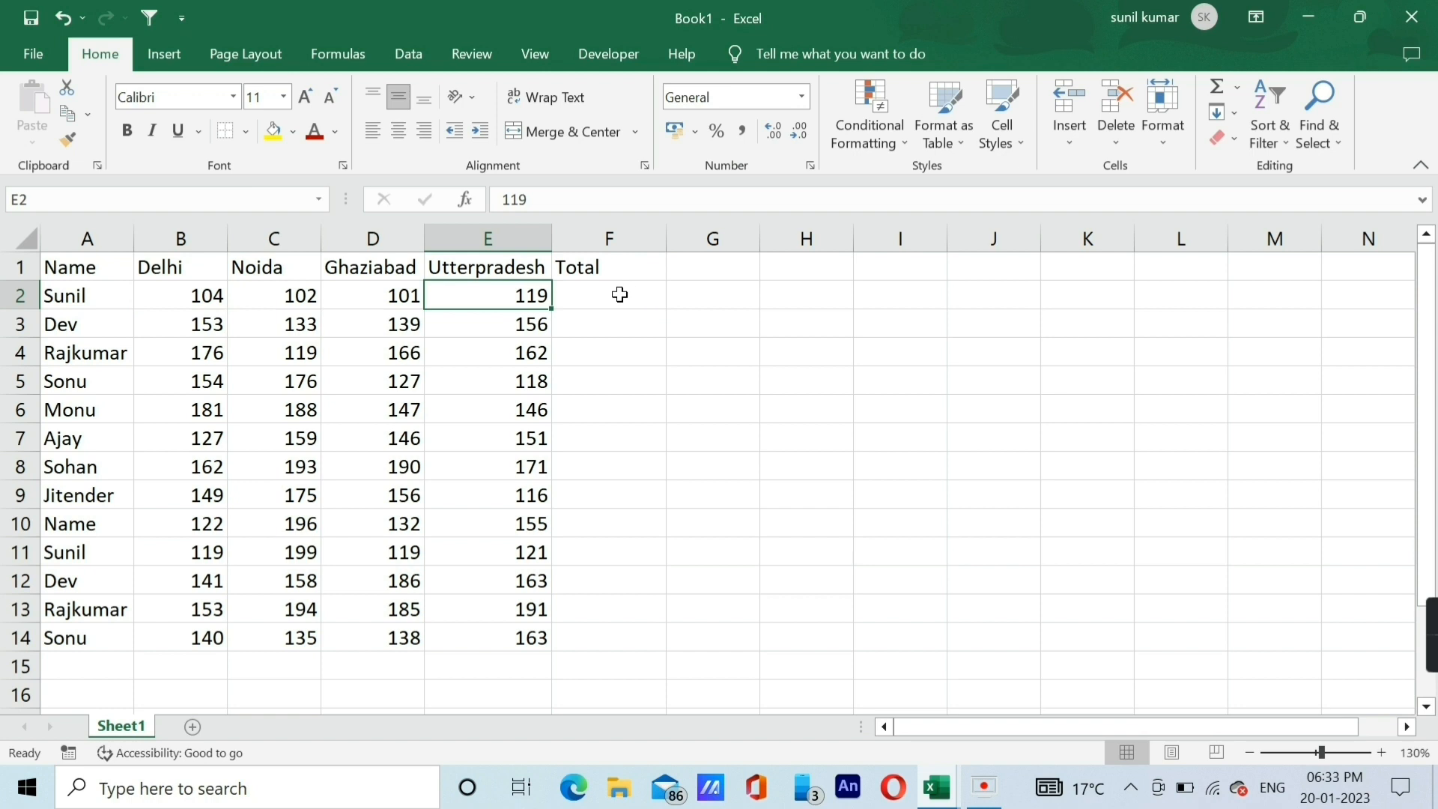
click(617, 293)
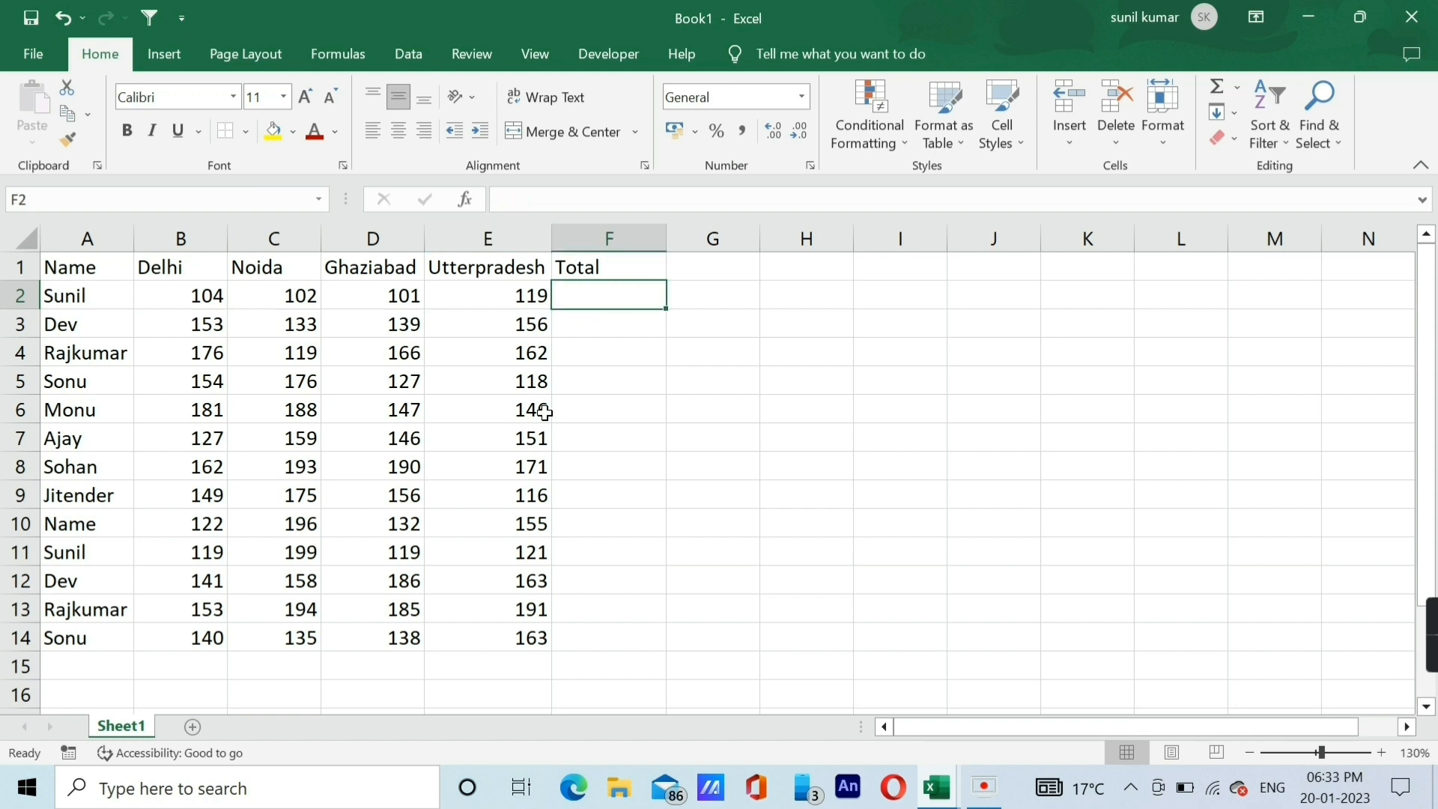
key(alt+equal)
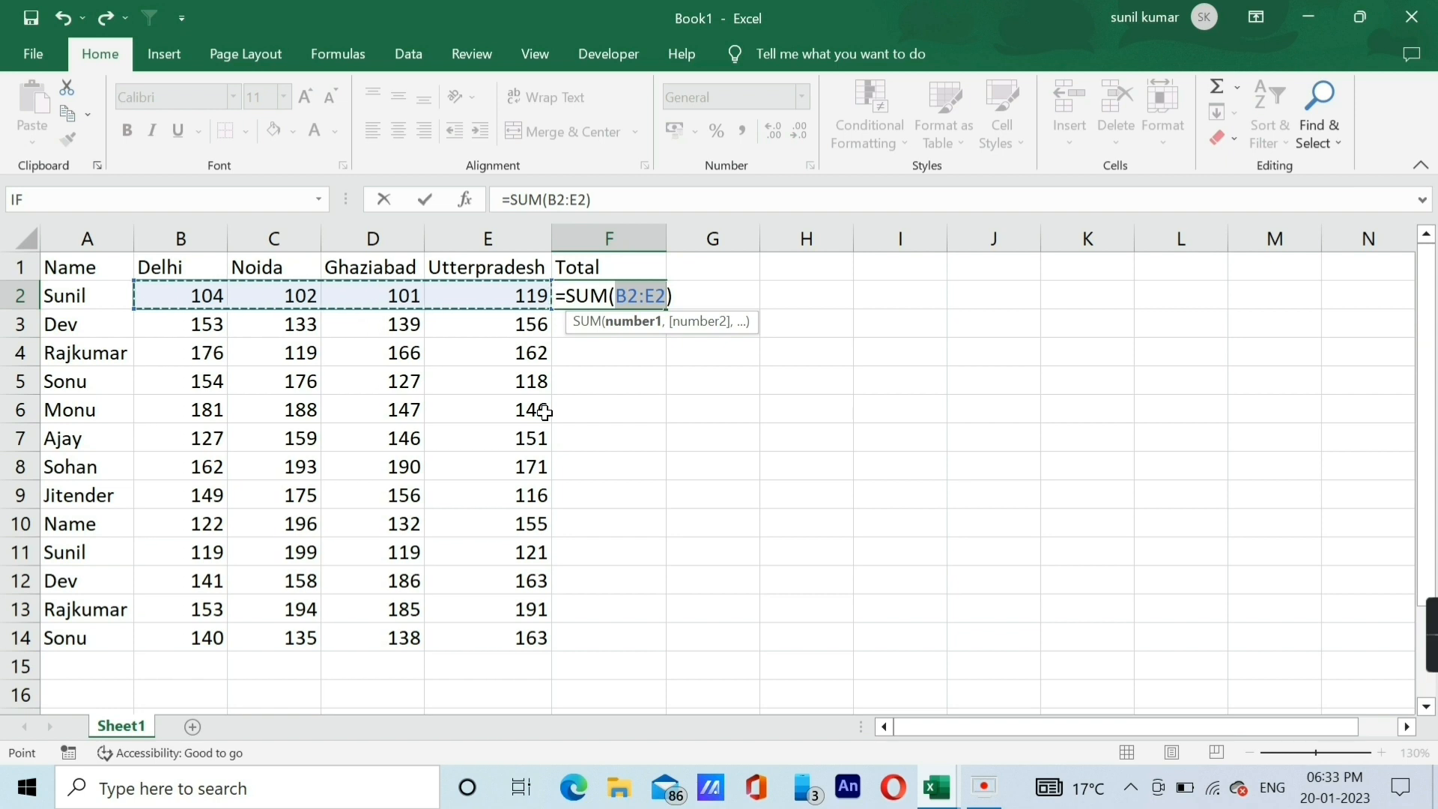
key(Return)
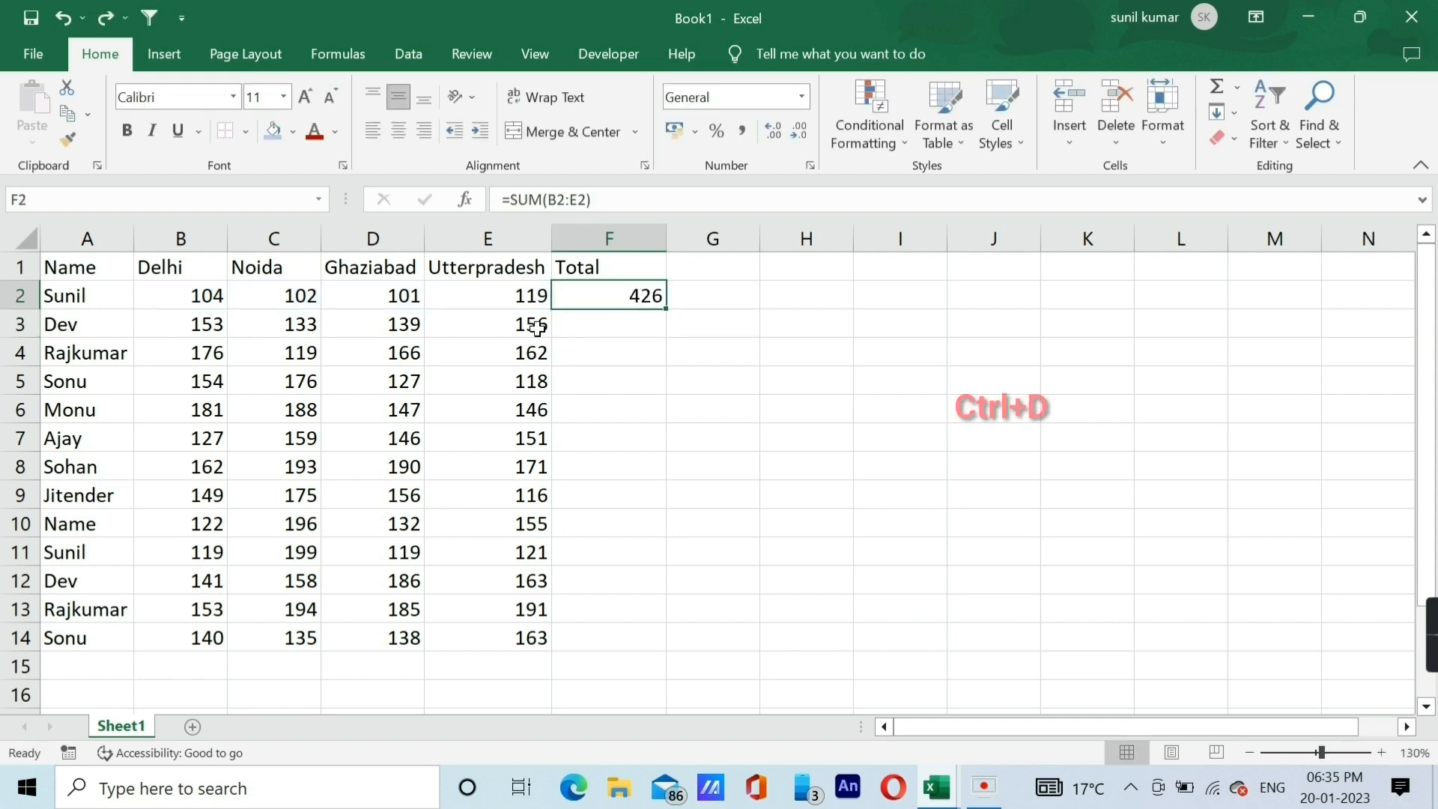
Copy the total formula from F2 down to F14 with the fill handle and undo the copy.
click(779, 275)
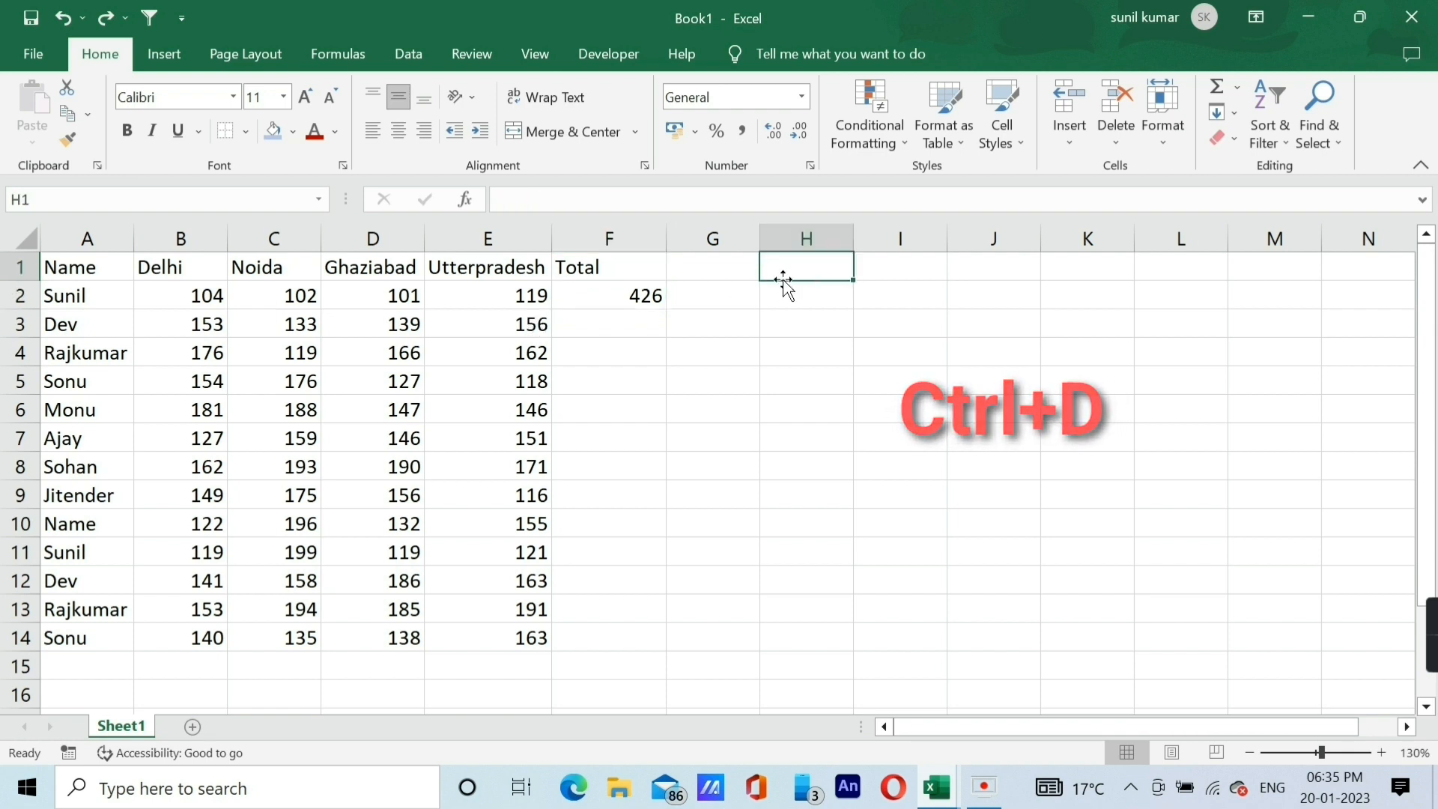
click(597, 295)
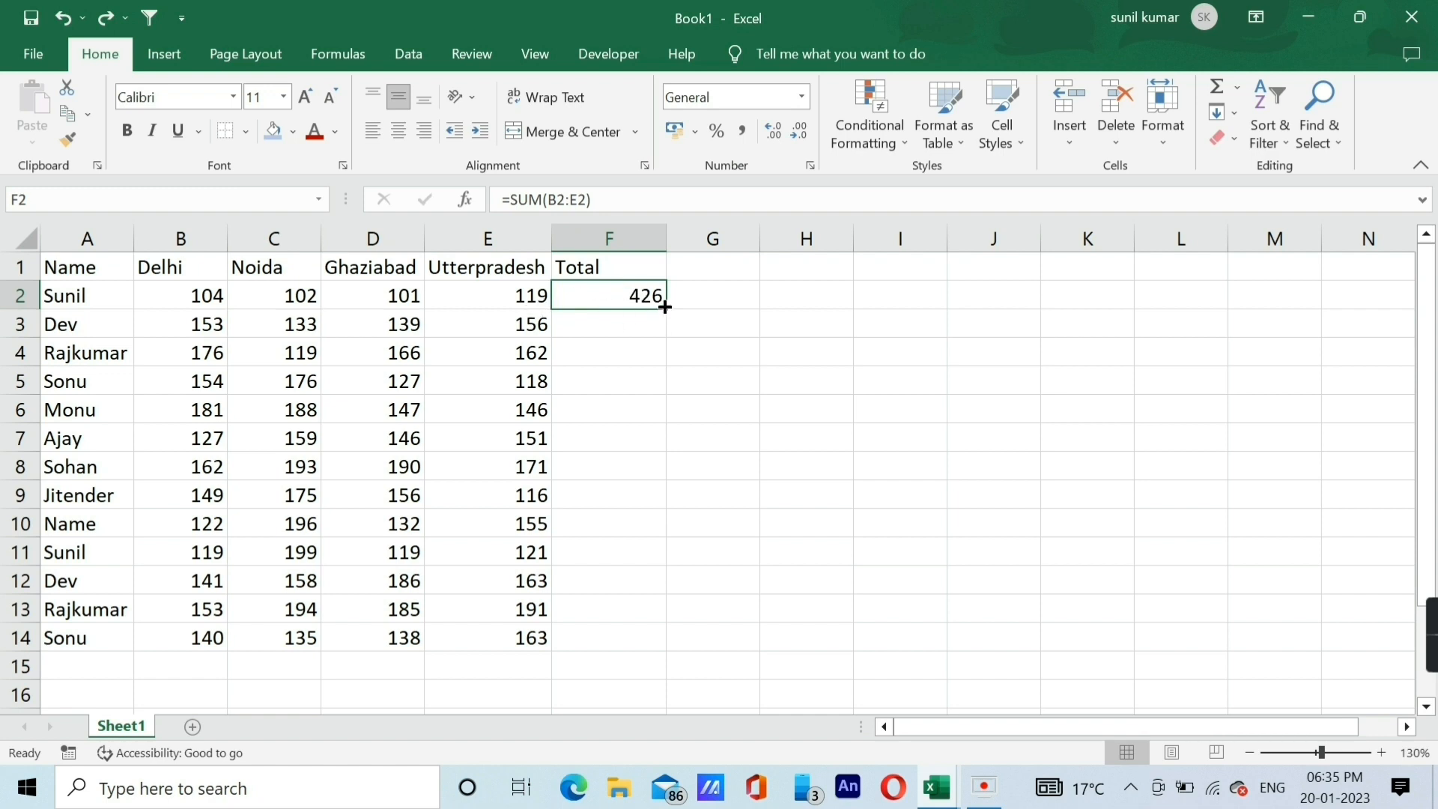
drag(668, 310, 639, 665)
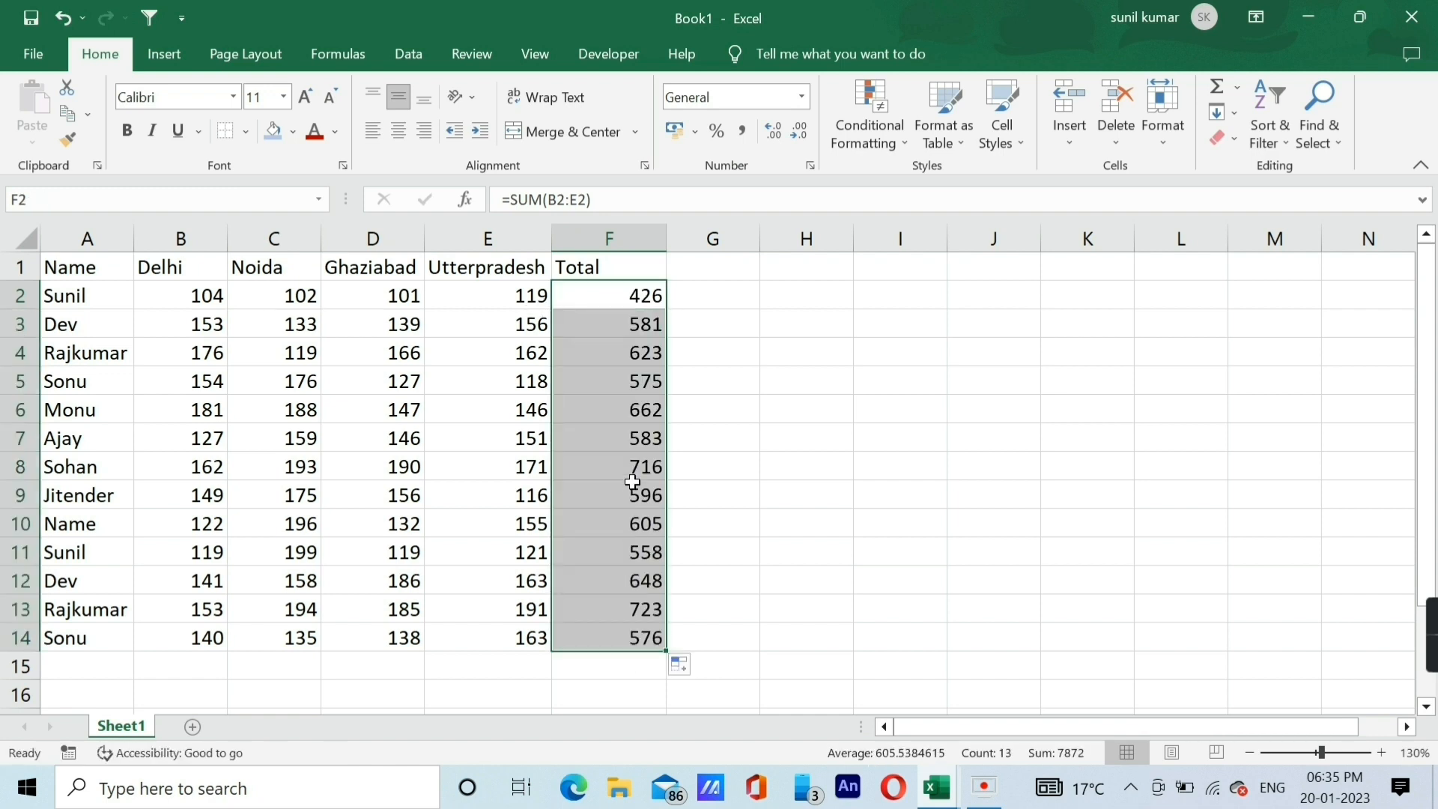
key(ctrl+z)
Select the range F2:F14 from its last cell upward and fill the total formula down through all rows.
click(539, 305)
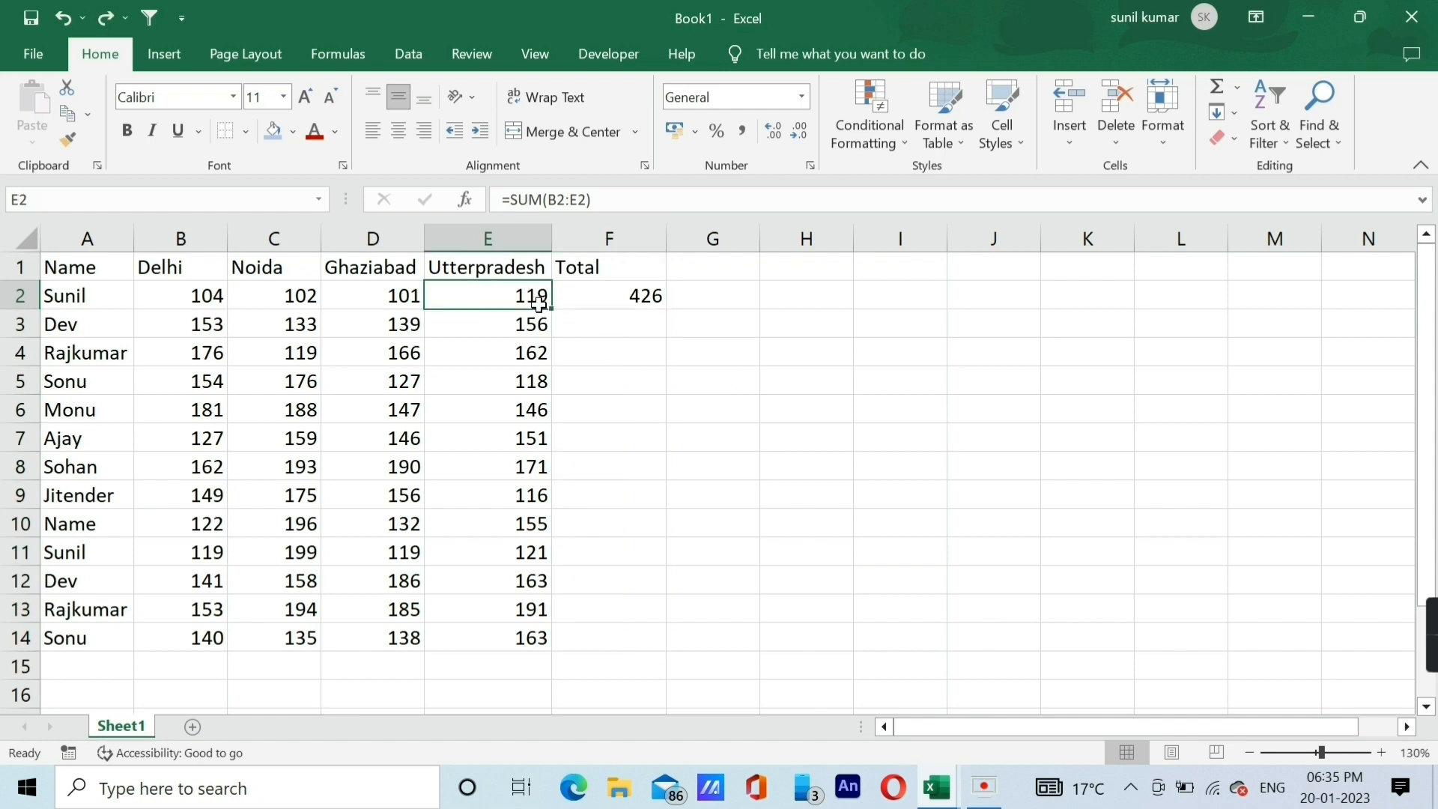
key(ctrl+End)
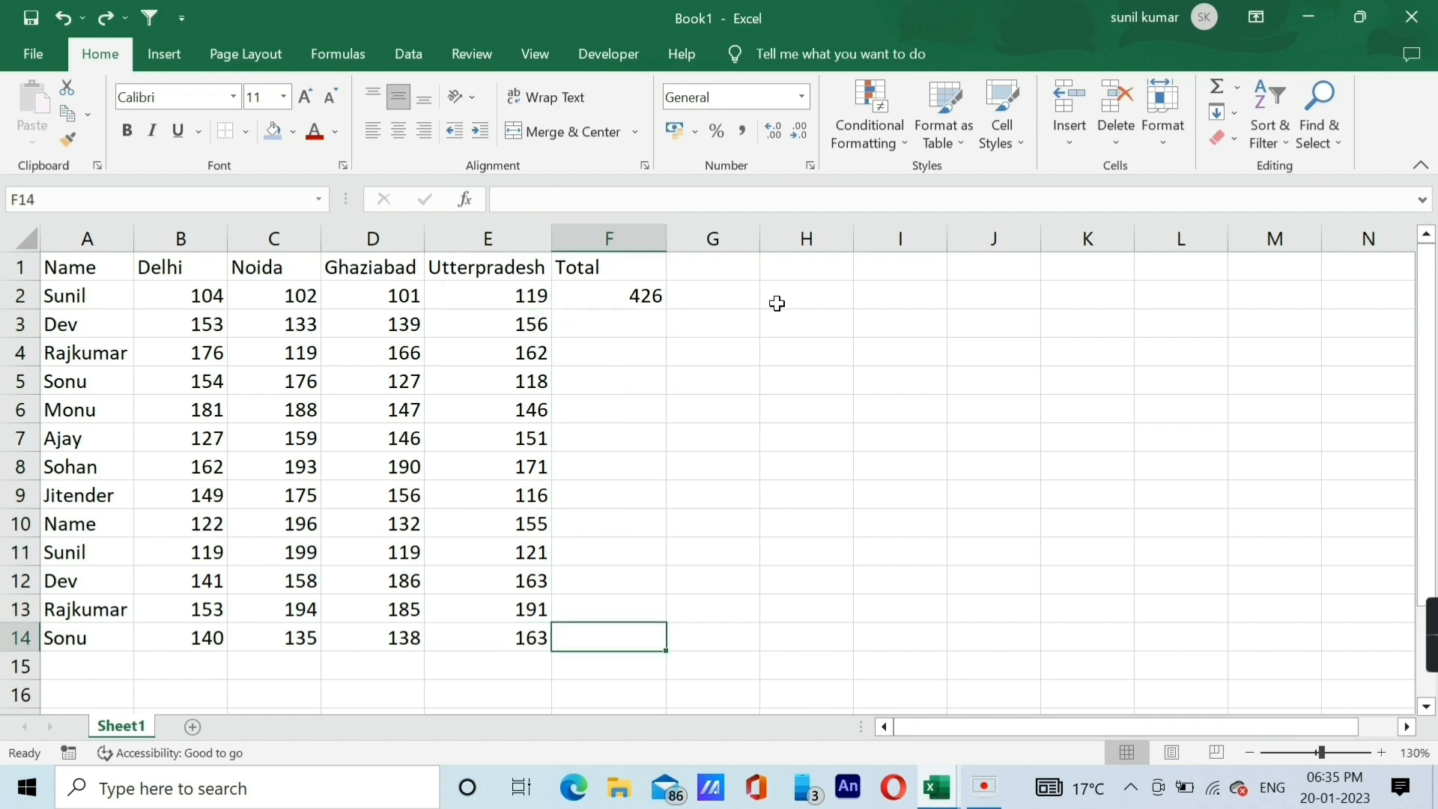
key(ctrl+shift+Up)
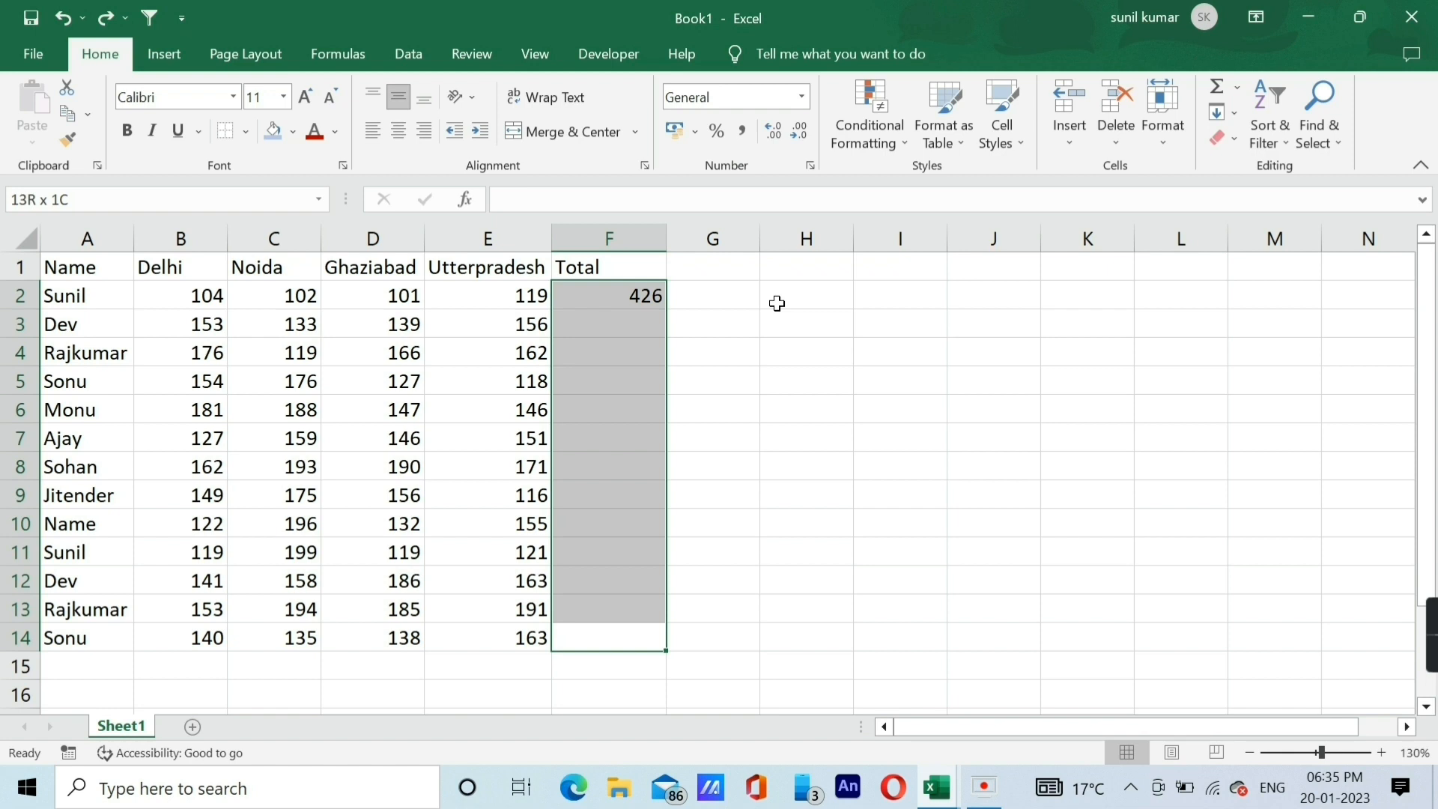
key(ctrl+d)
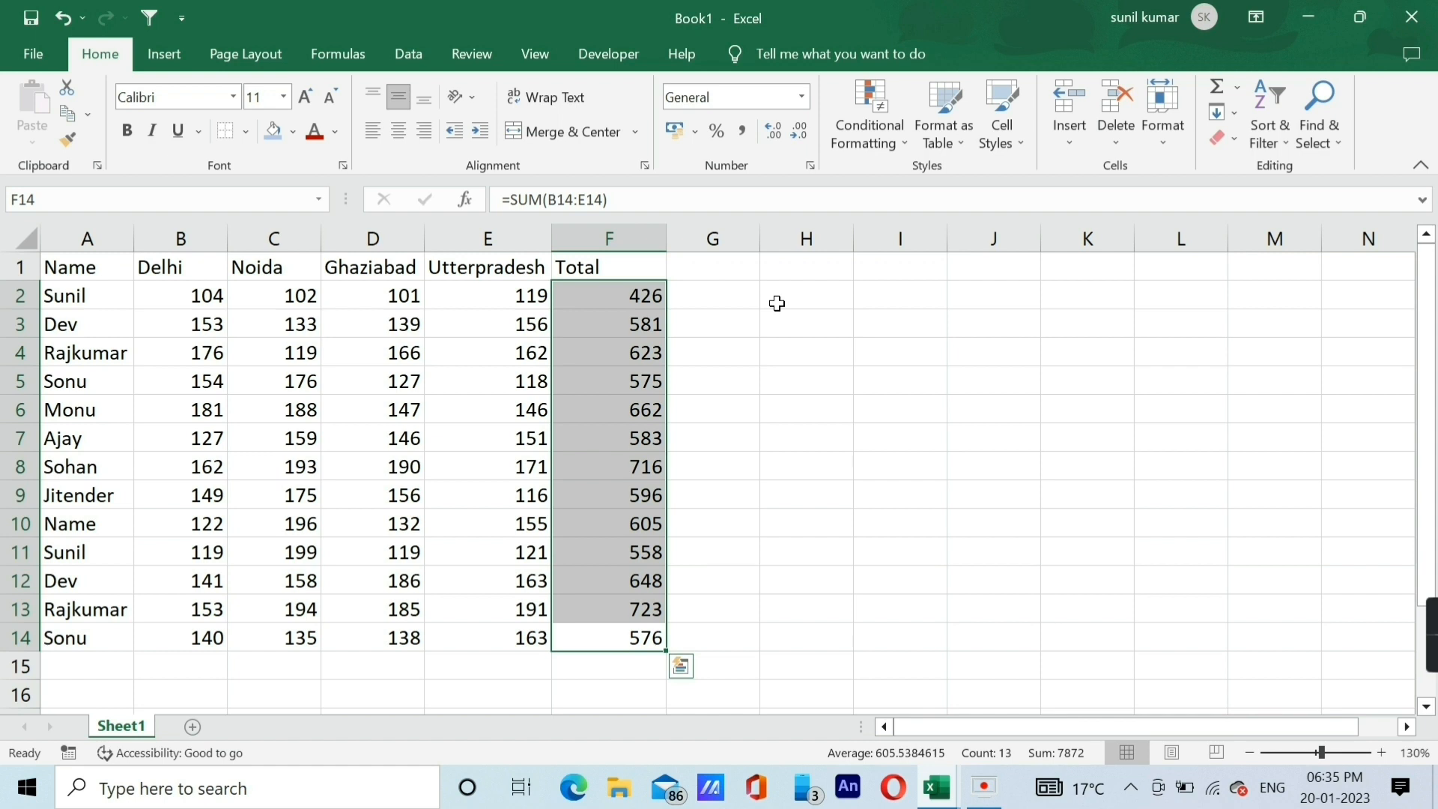
Insert six new blank worksheets in front of Sheet1.
click(372, 323)
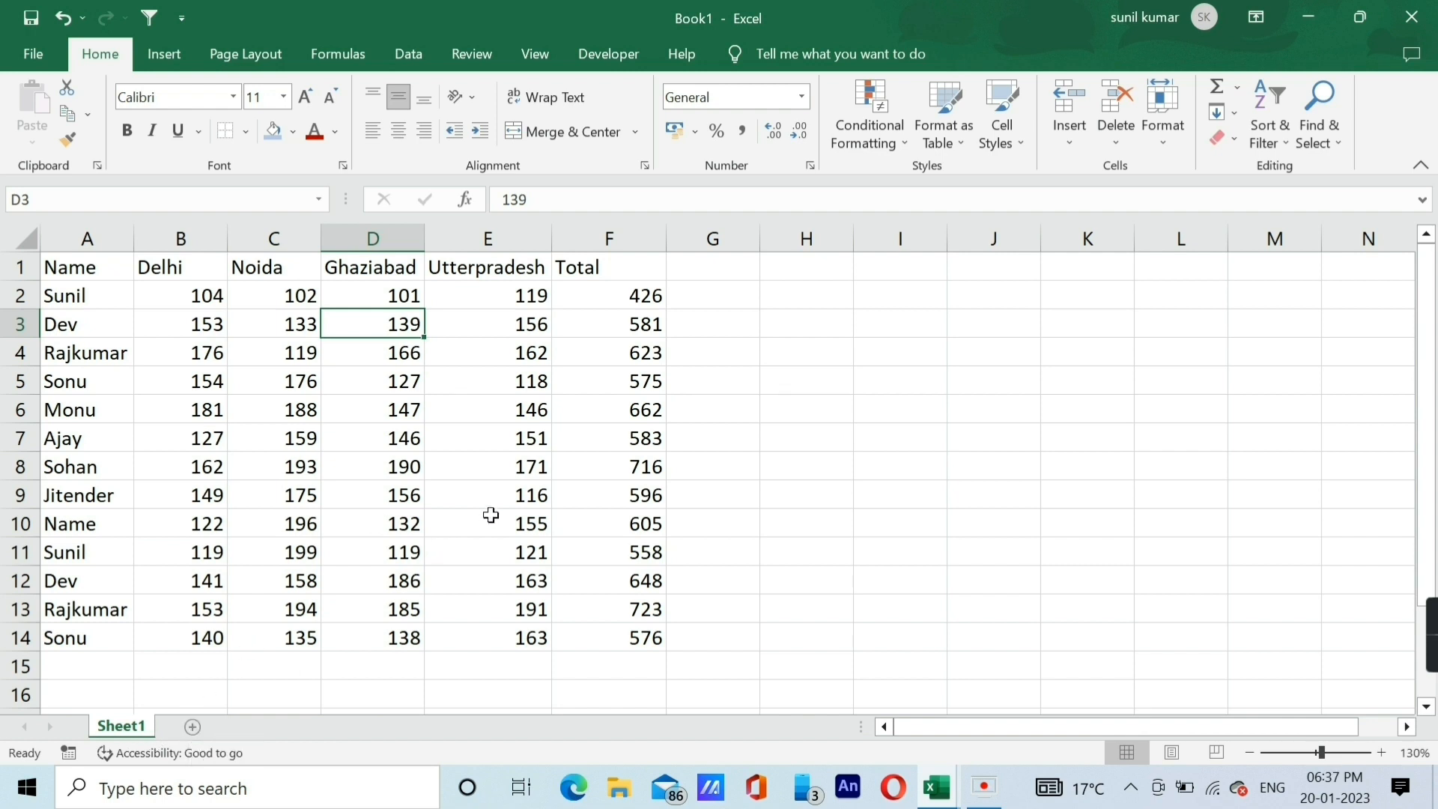
key(shift+F11)
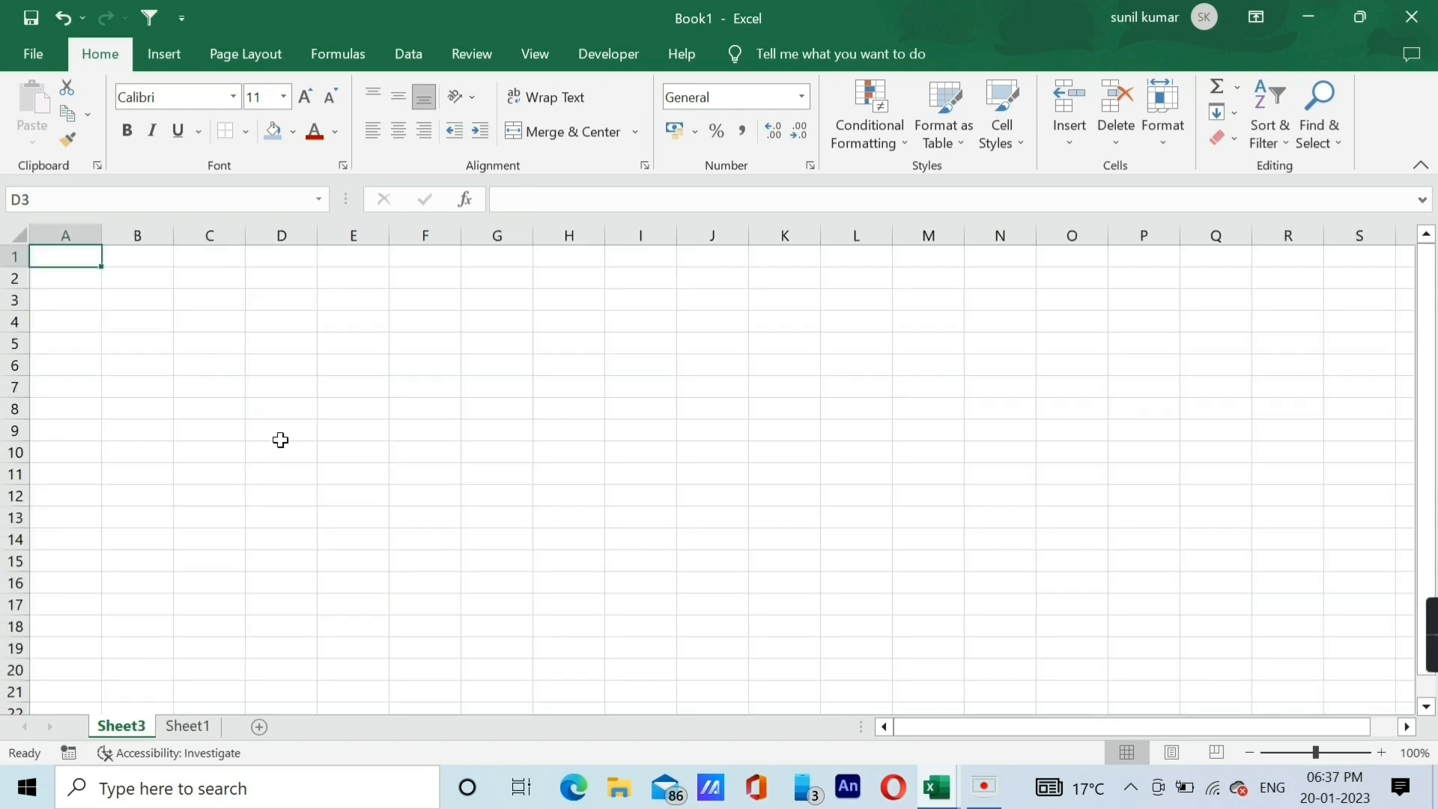
key(shift+F11)
key(shift+F11)
key(shift+F11)
key(shift+F11)
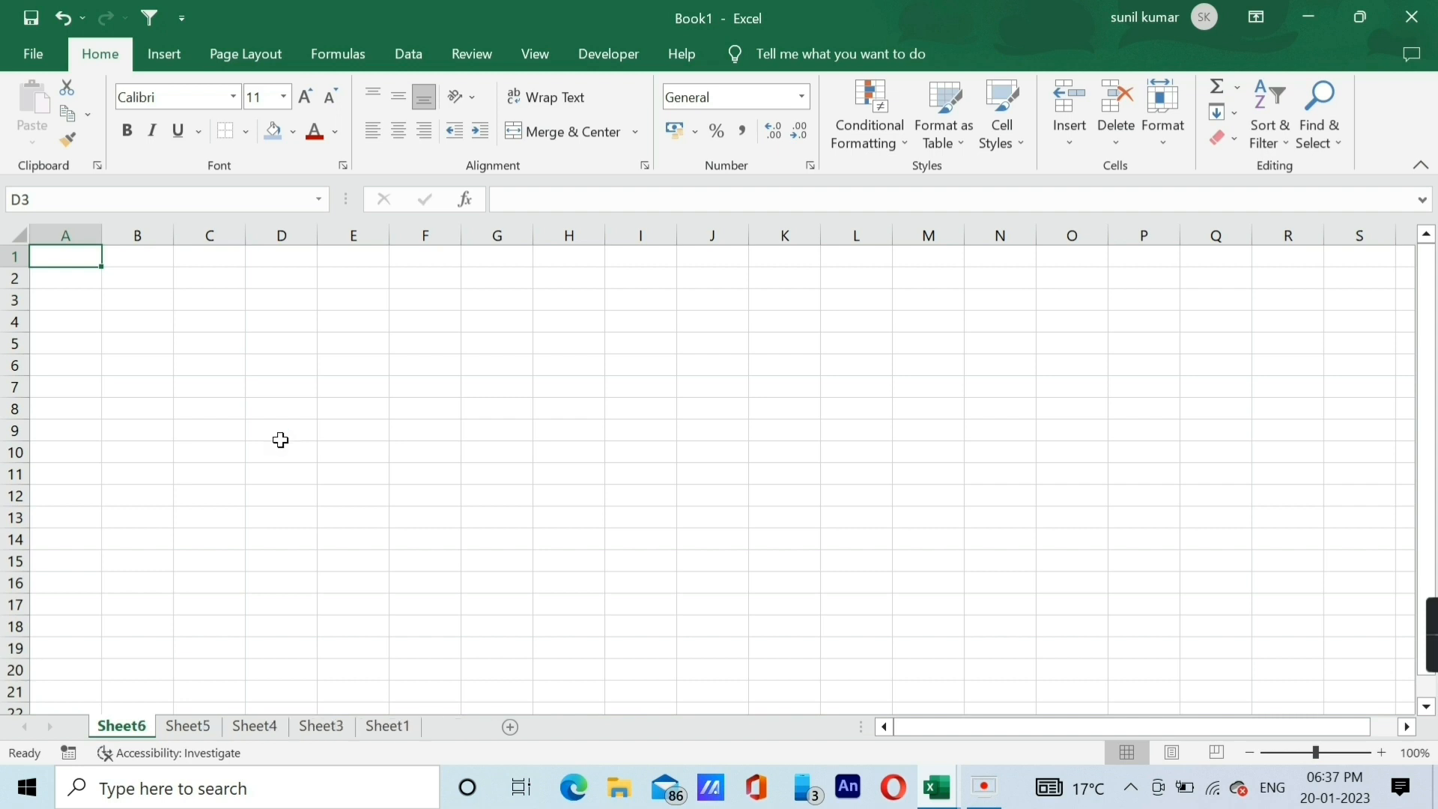
key(shift+F11)
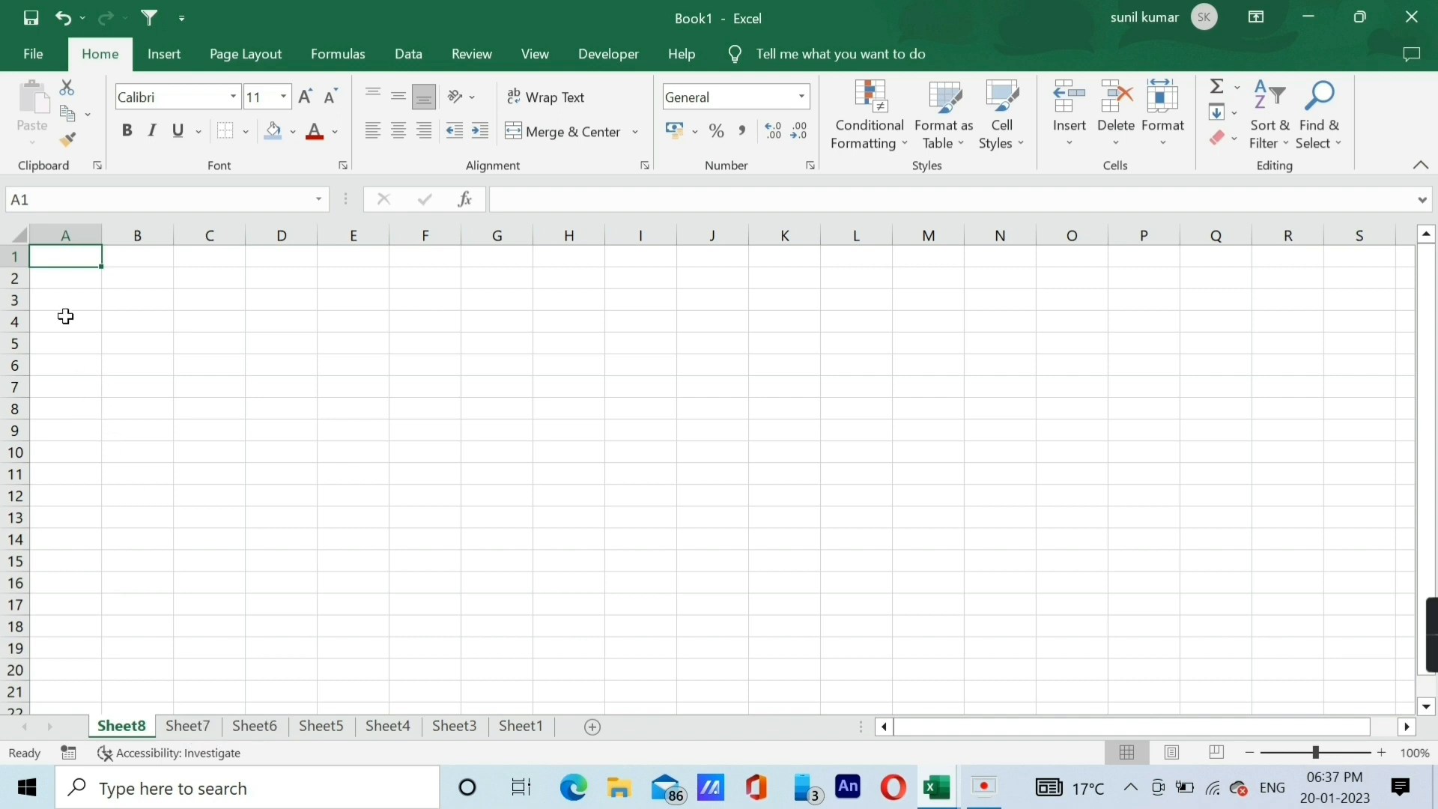
Delete the blank worksheets Sheet8, Sheet7, Sheet6 and Sheet5 one after another.
key(alt+e)
key(l)
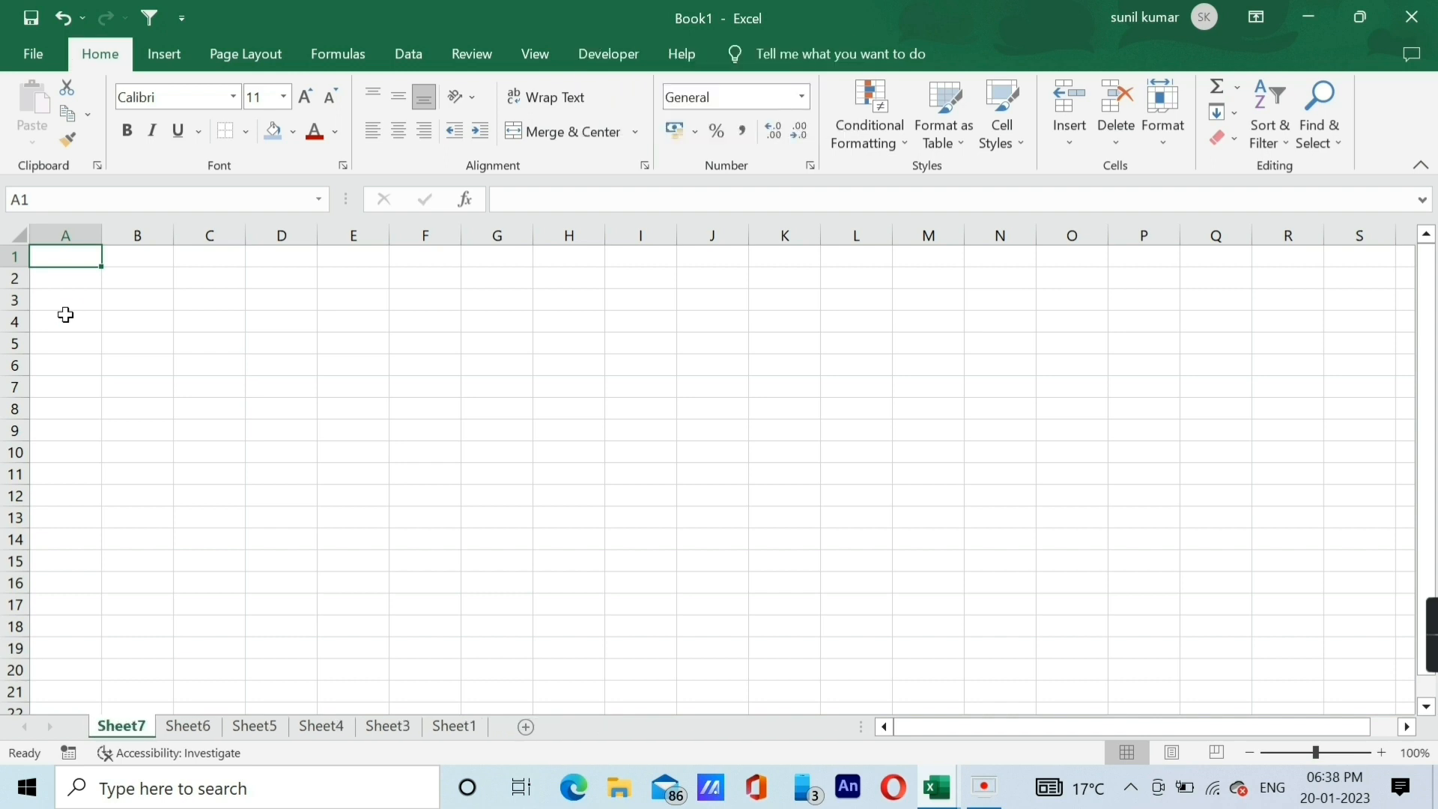
key(alt+e)
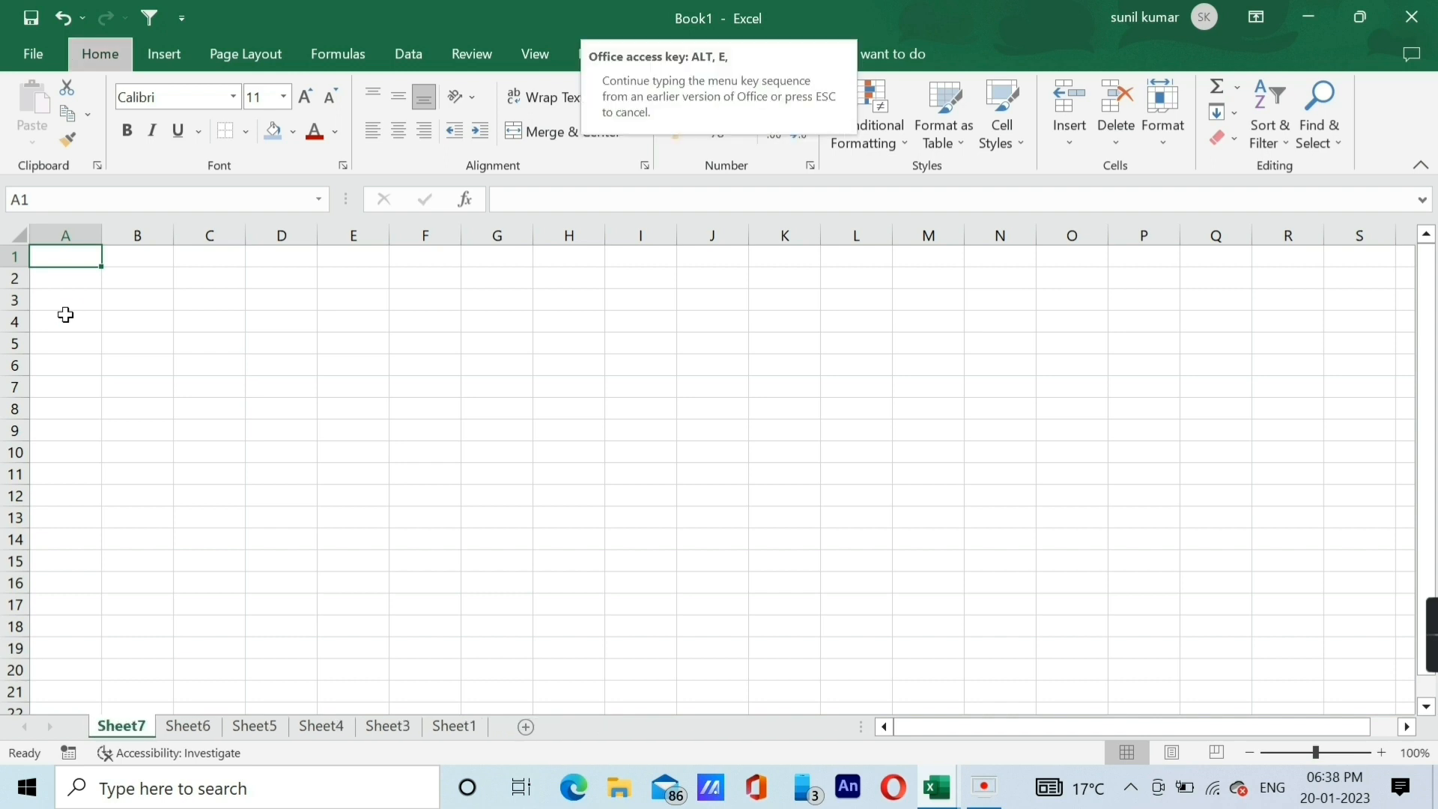
key(l)
key(alt+e)
key(l)
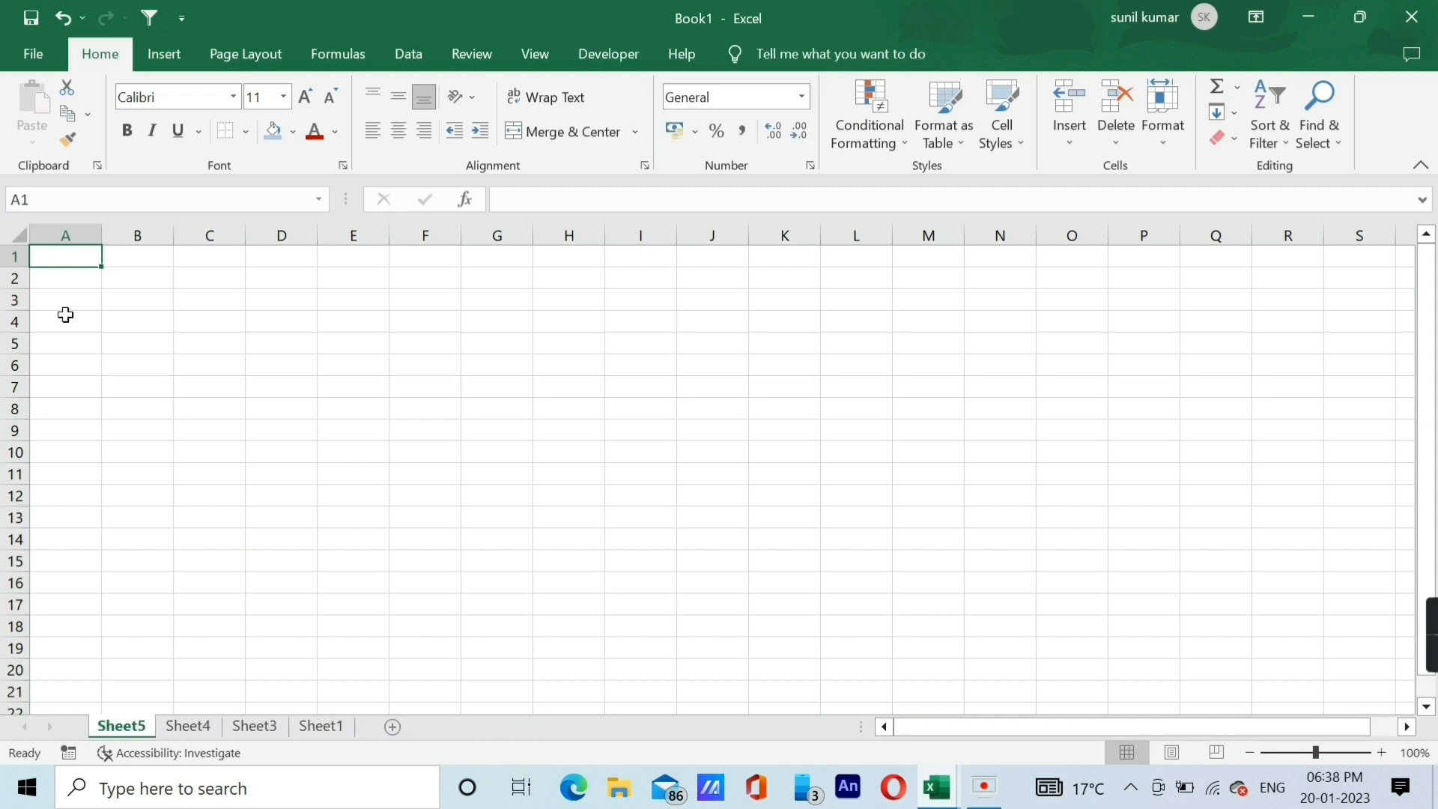
key(alt+e)
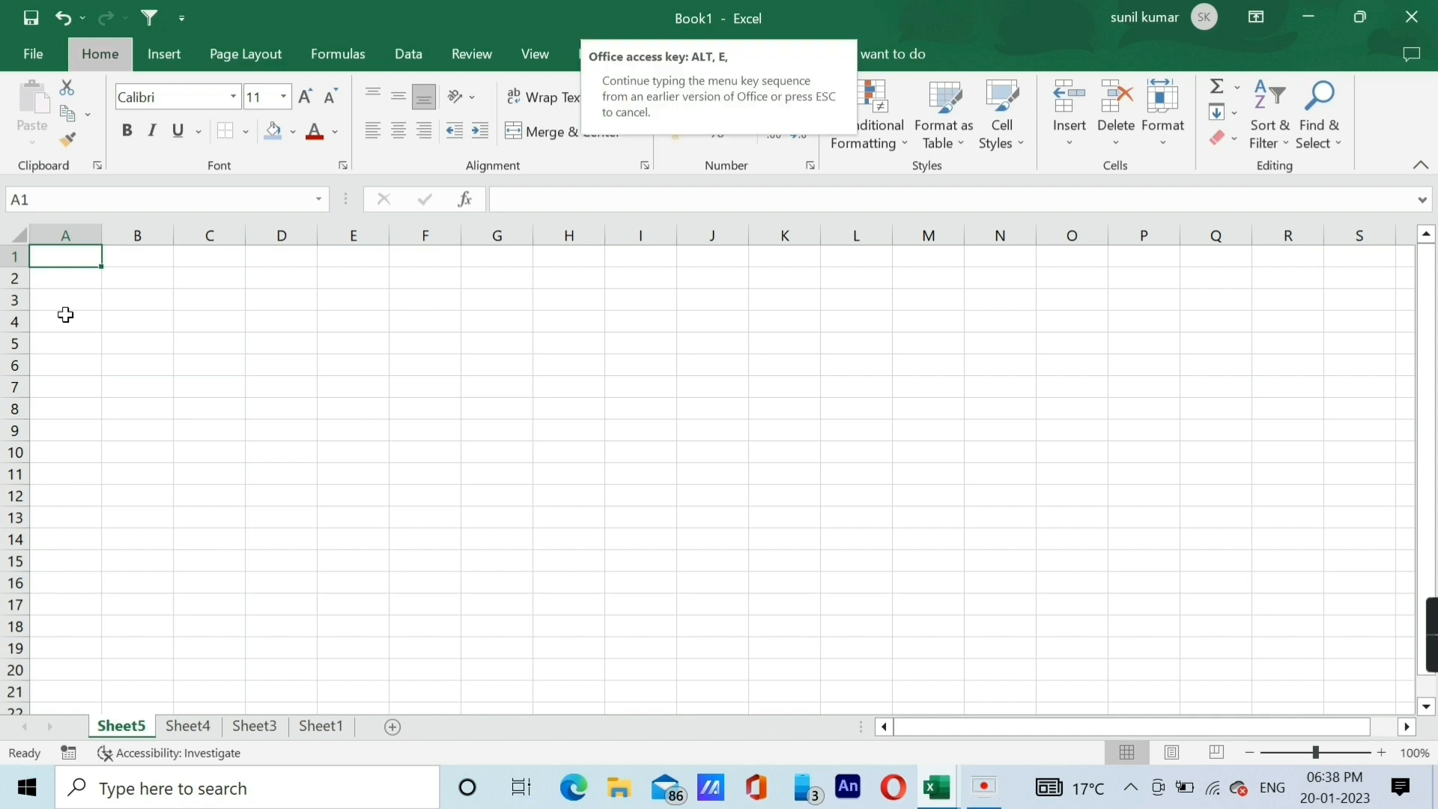
key(l)
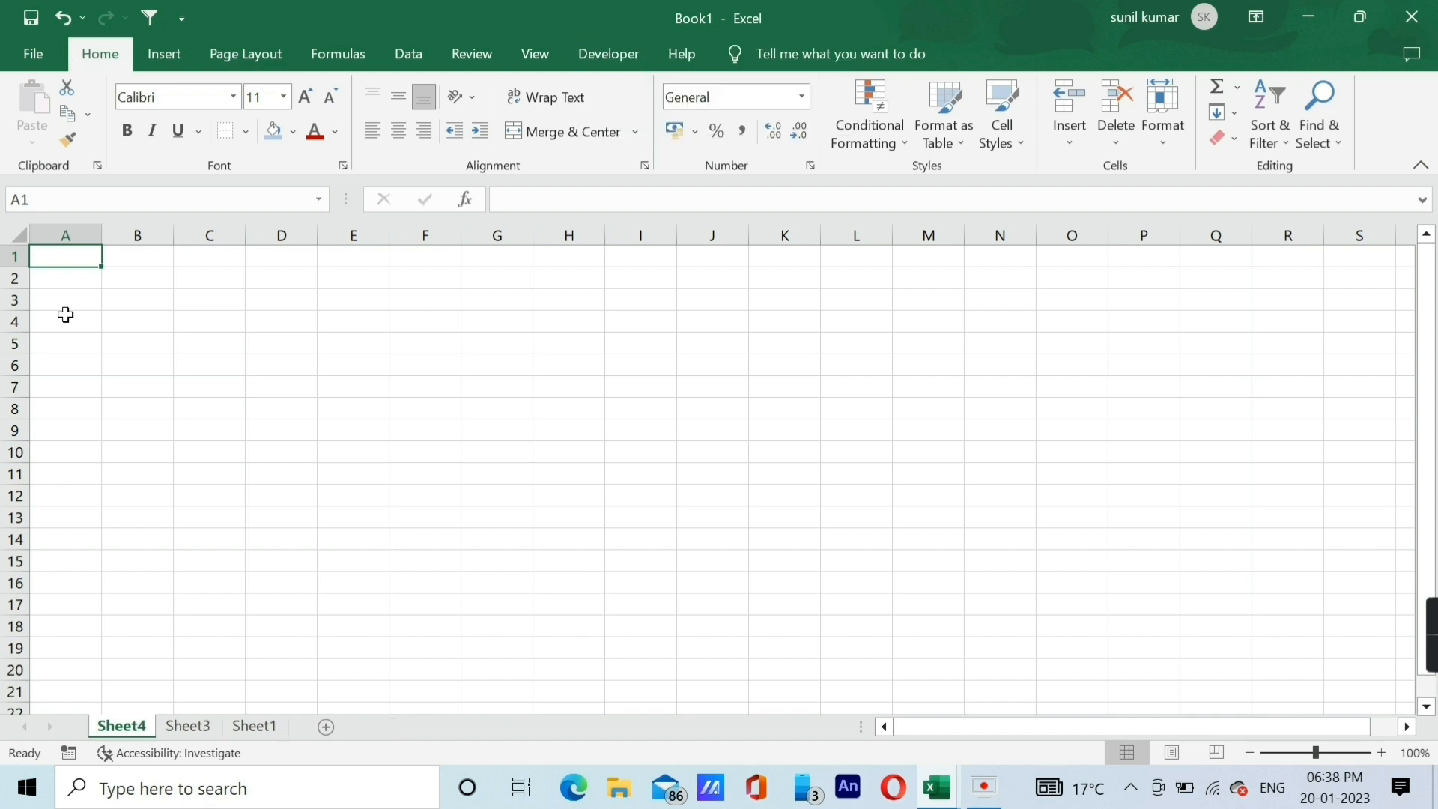
Group Sheet4 and Sheet3 and delete both blank worksheets together, leaving only Sheet1.
ctrl+click(209, 730)
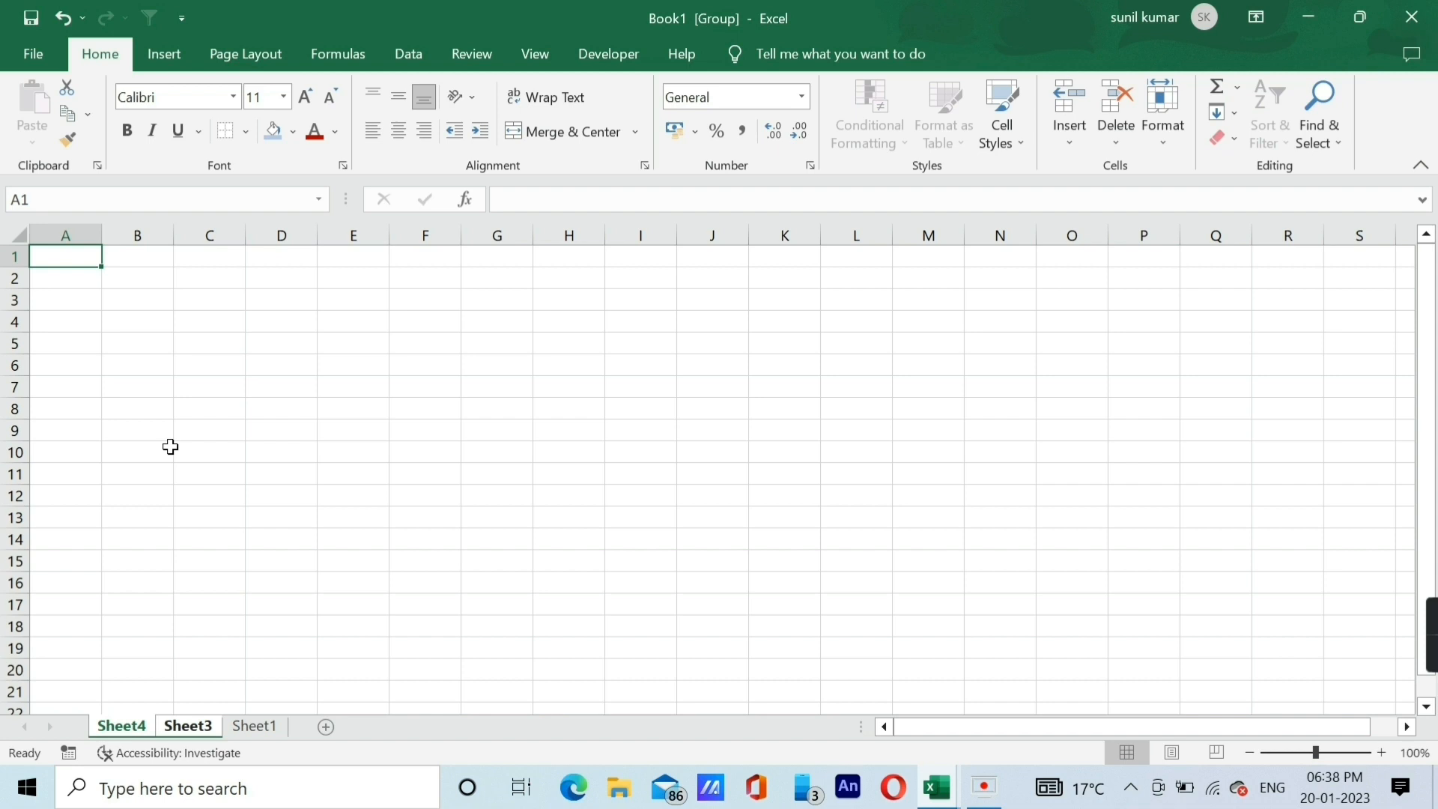
key(alt+e)
key(l)
click(182, 496)
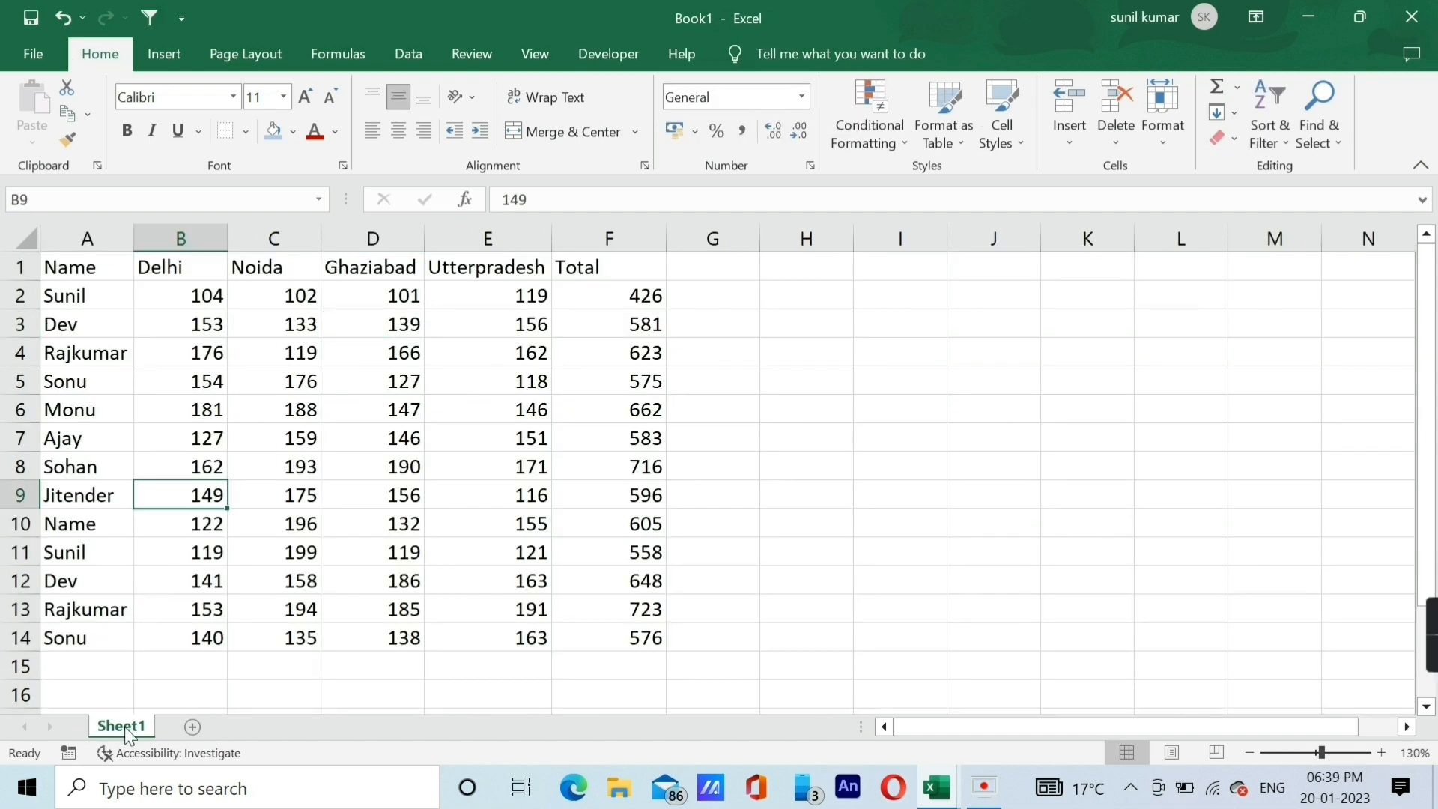
Color the Sheet1 tab with the standard red.
click(307, 463)
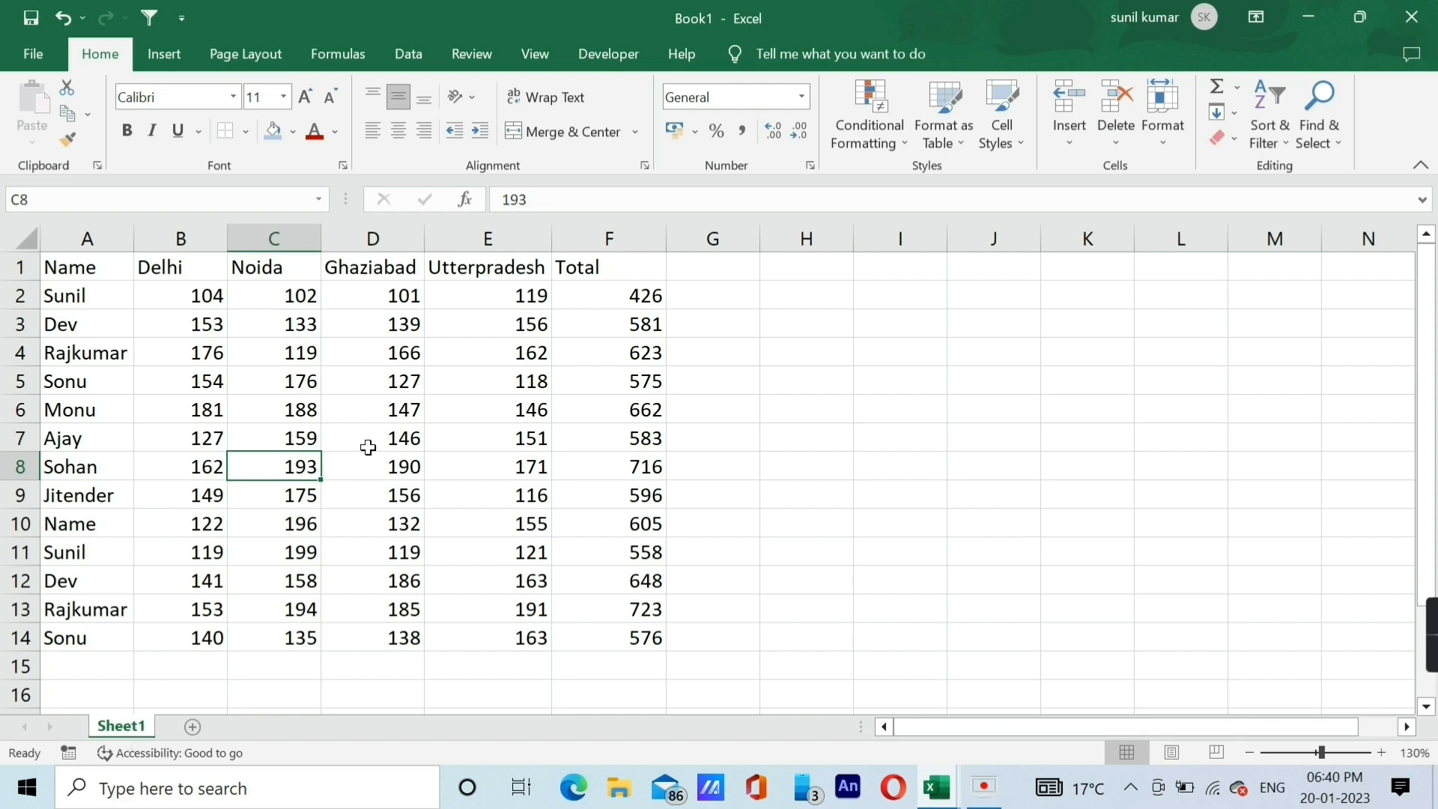
key(alt)
key(h)
key(o)
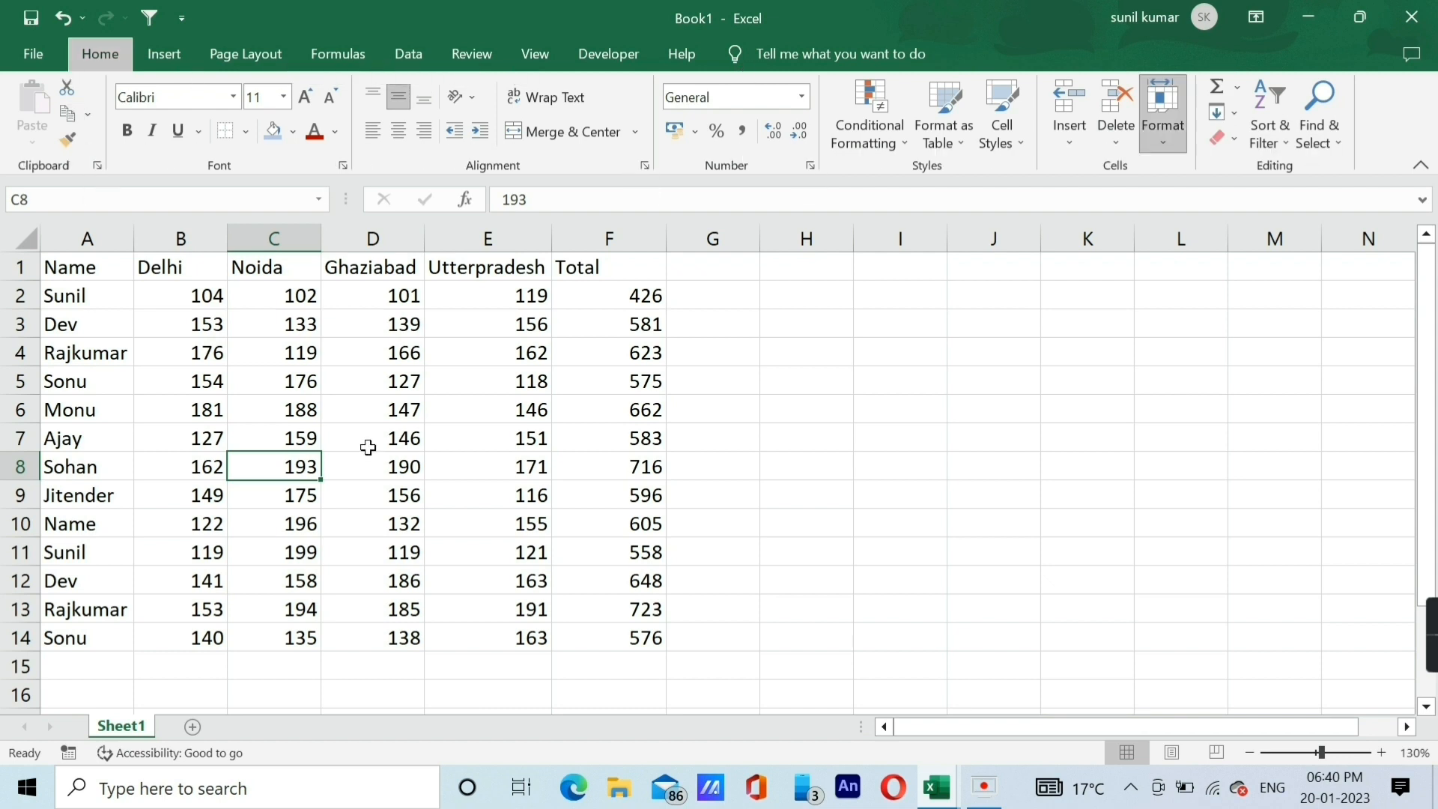
key(t)
key(Down)
key(Down)
key(Down)
key(Down)
key(Down)
key(Down)
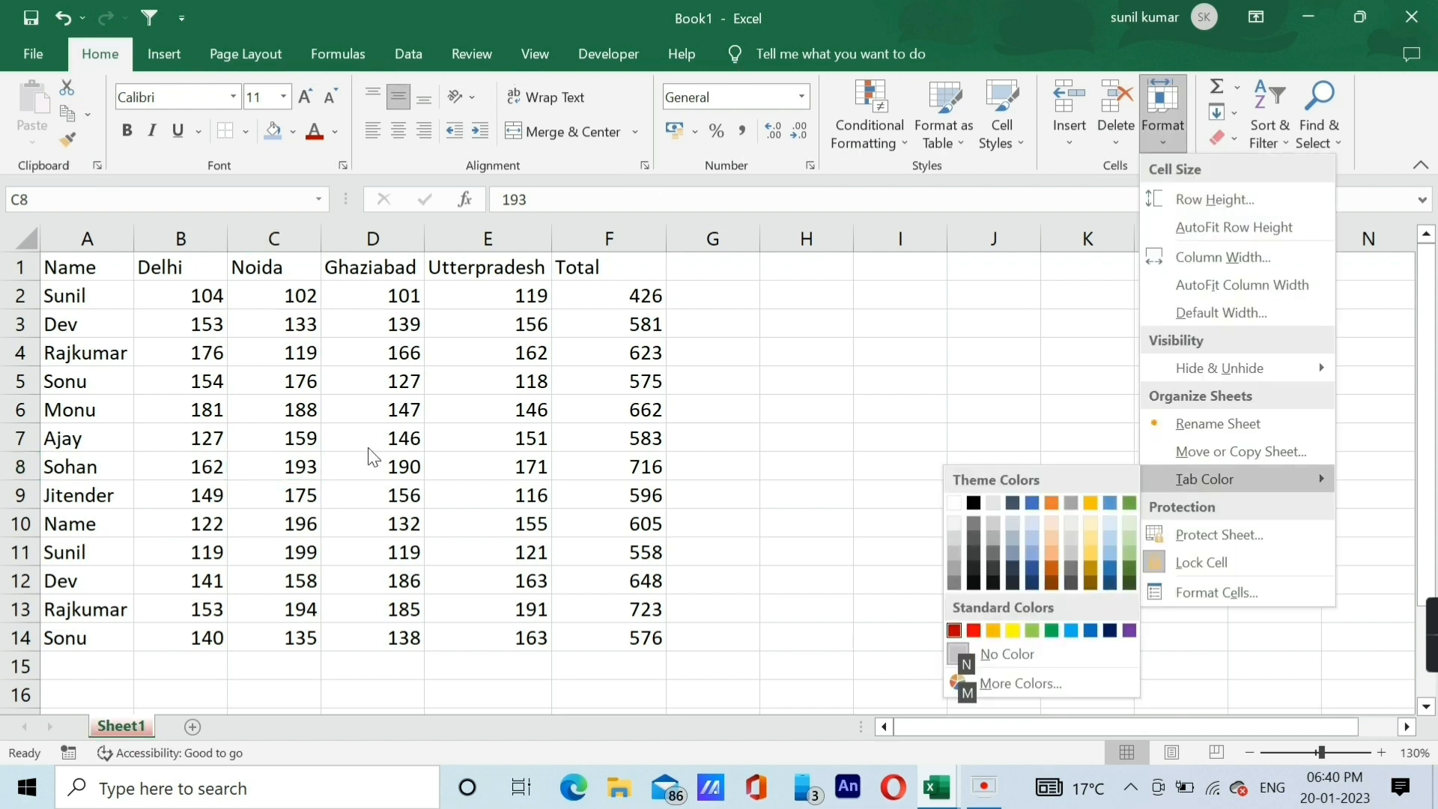
key(Right)
key(Return)
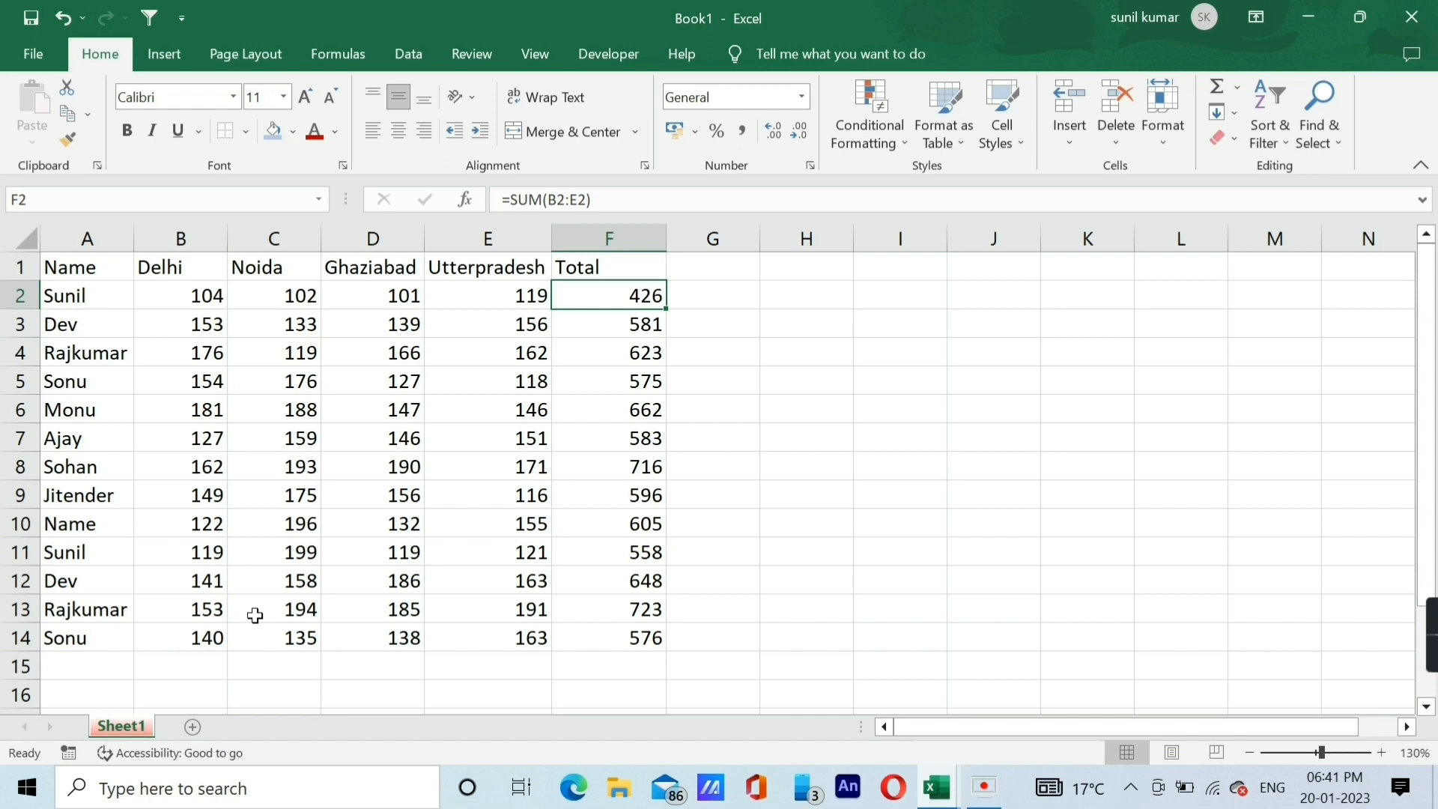
Rename Sheet1 to the person's first name listed in cell A2.
key(alt)
key(h)
key(o)
text(r)
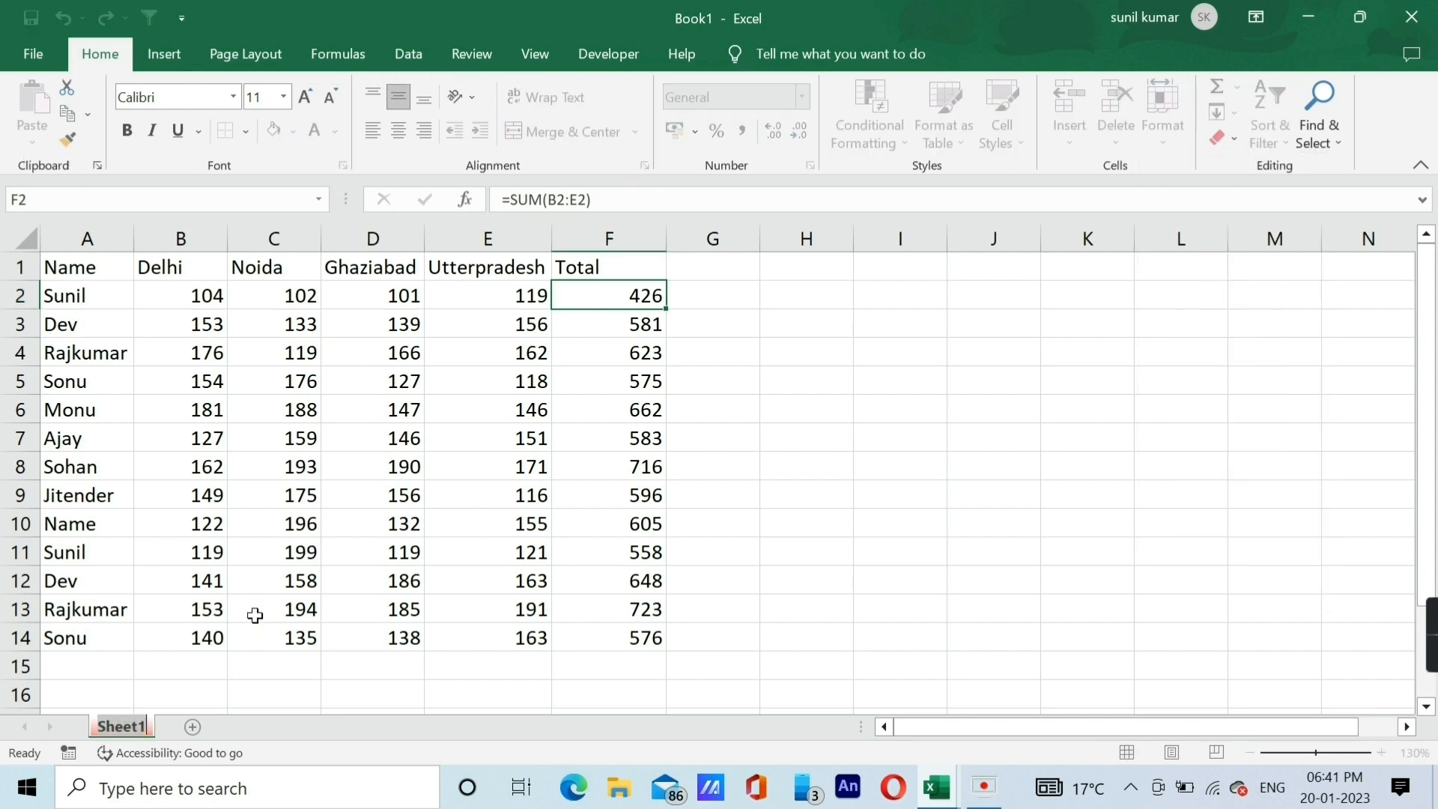
text(Sunil)
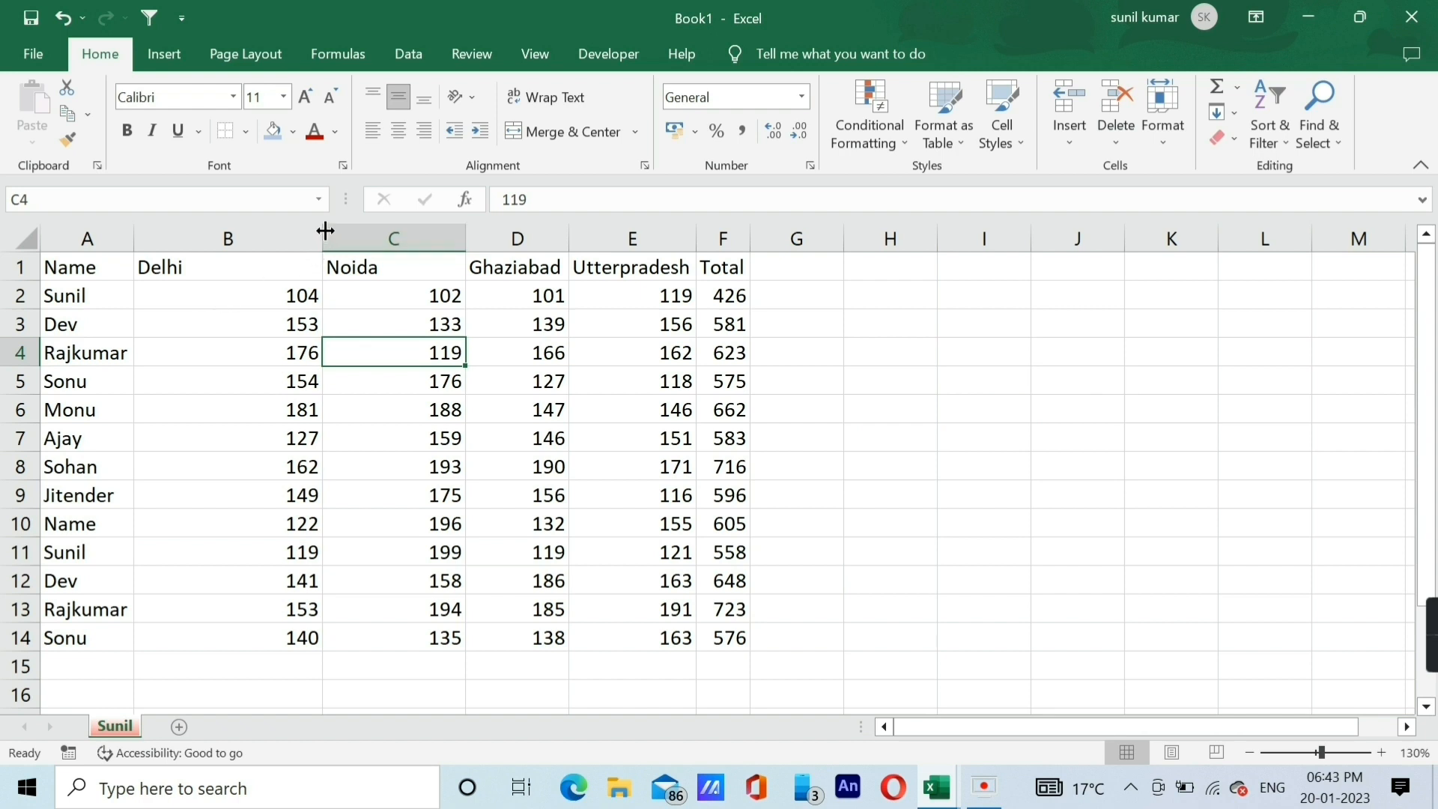
Select the whole data table and AutoFit the widths of its columns.
click(232, 322)
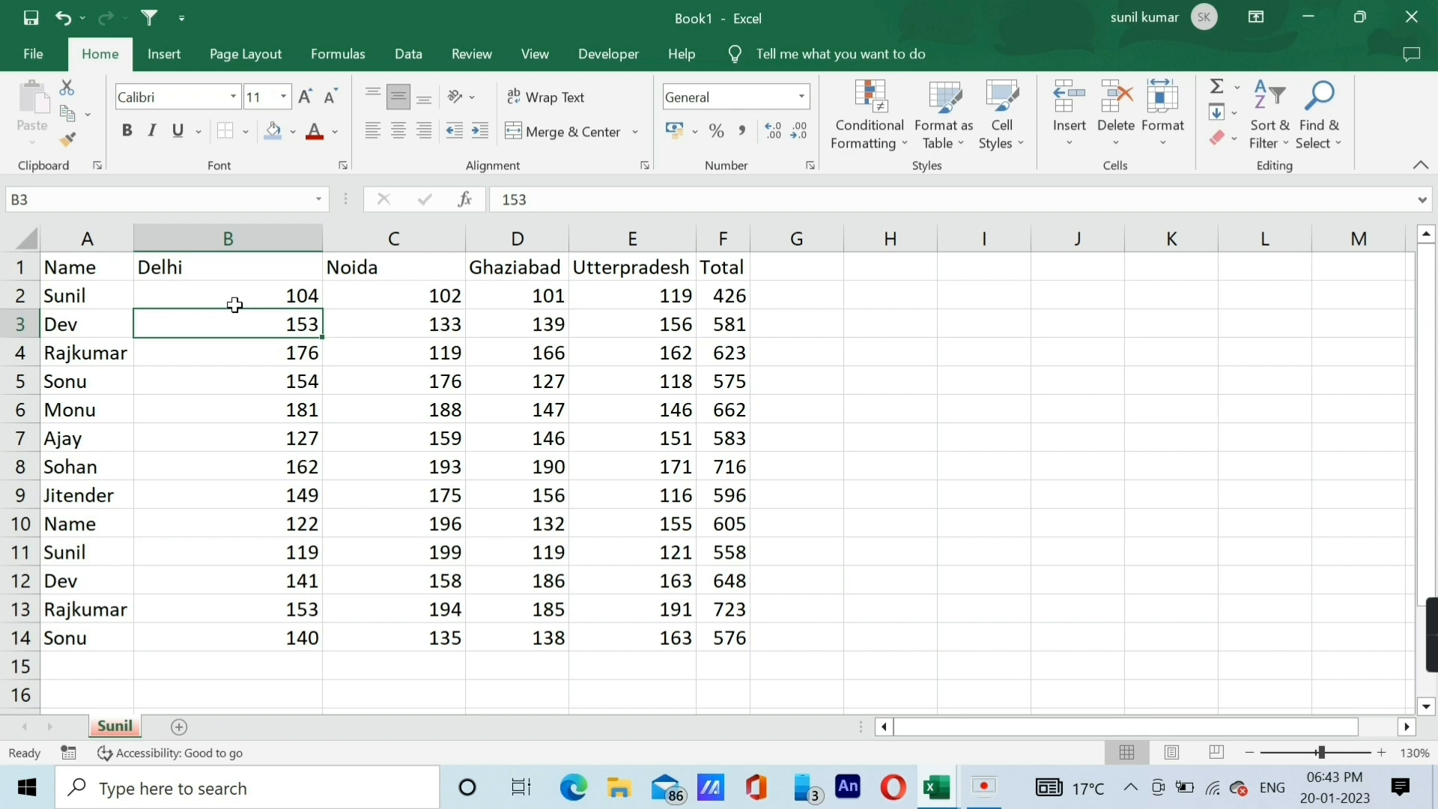
key(ctrl+a)
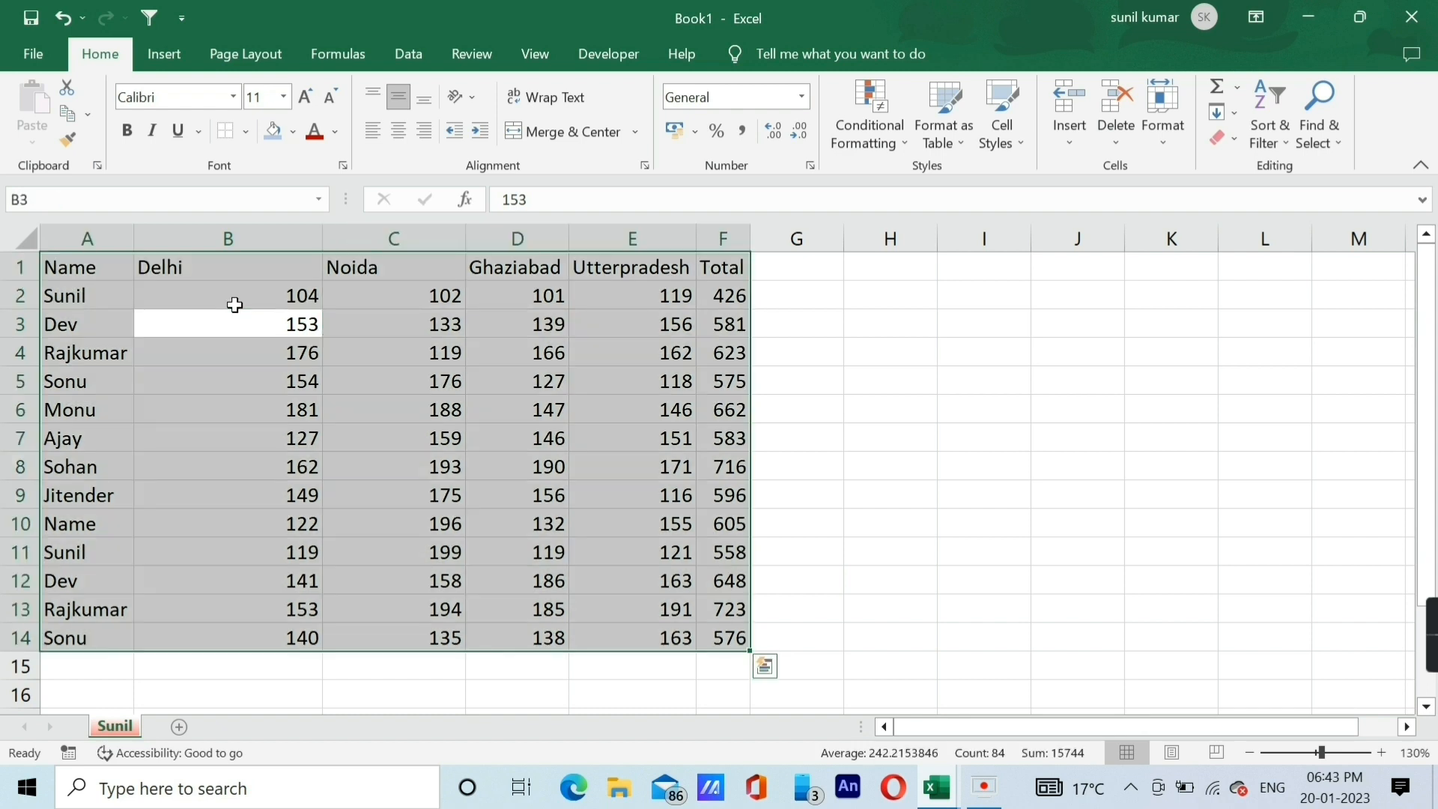
key(alt+o)
key(c)
key(a)
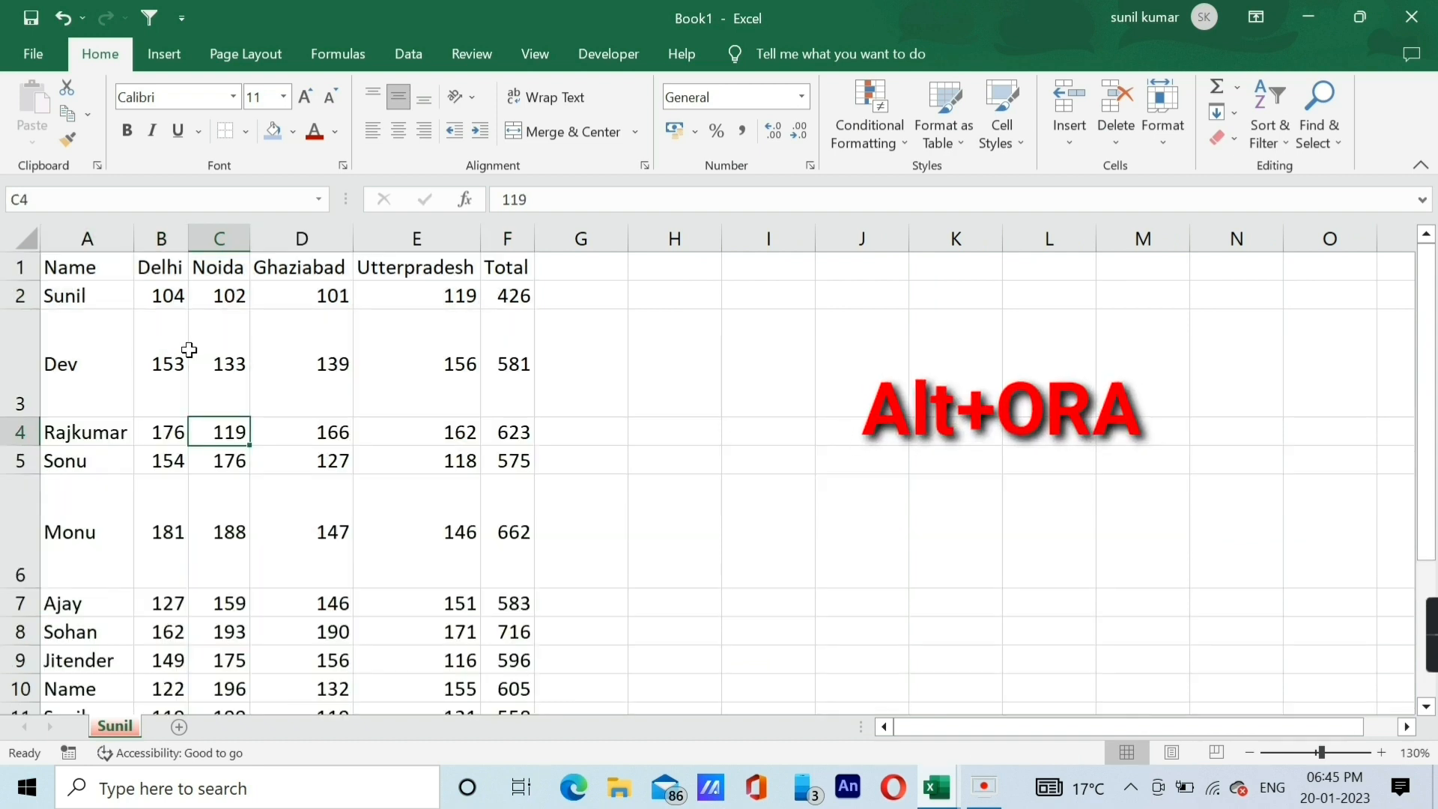
Select the whole data table and AutoFit the heights of its rows.
click(184, 350)
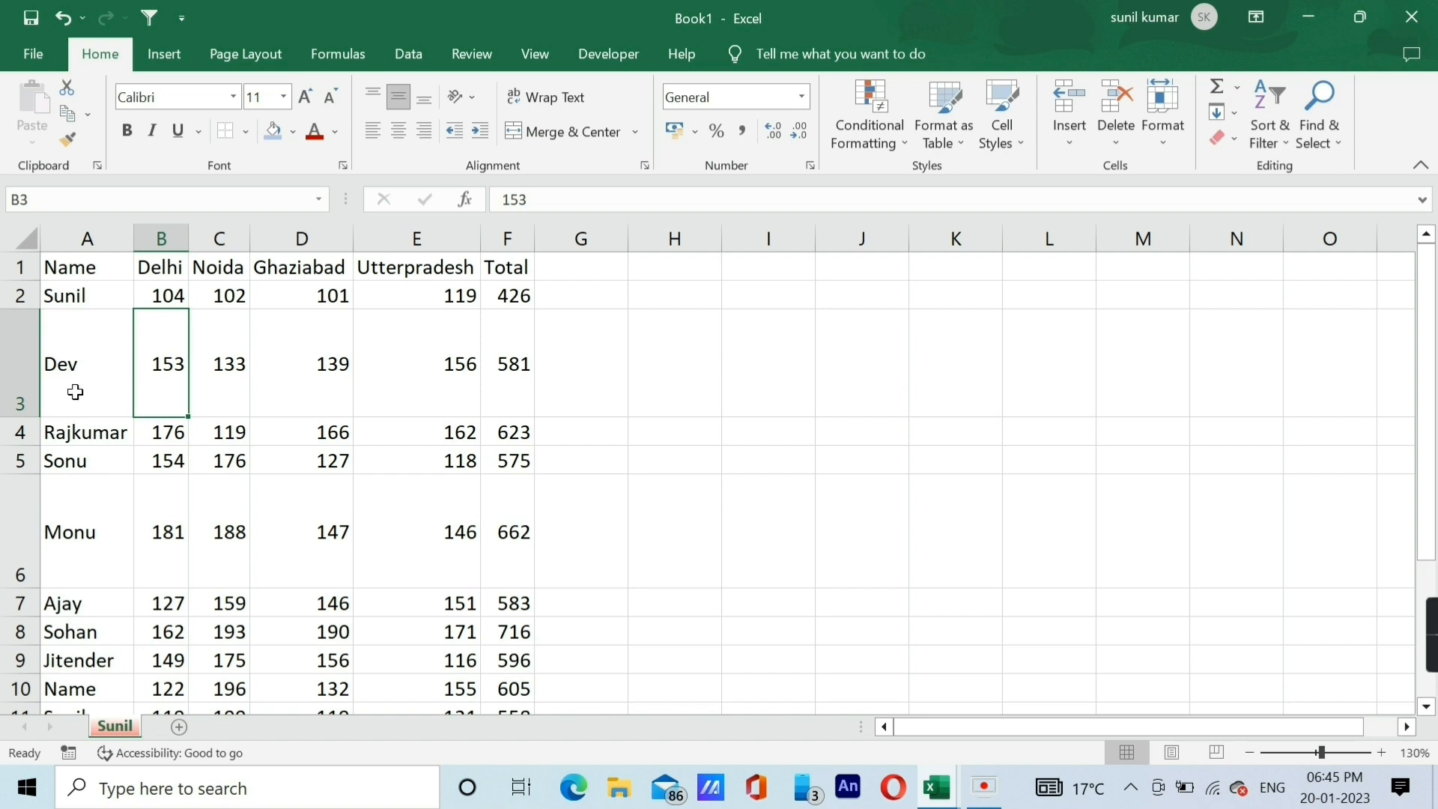
click(92, 370)
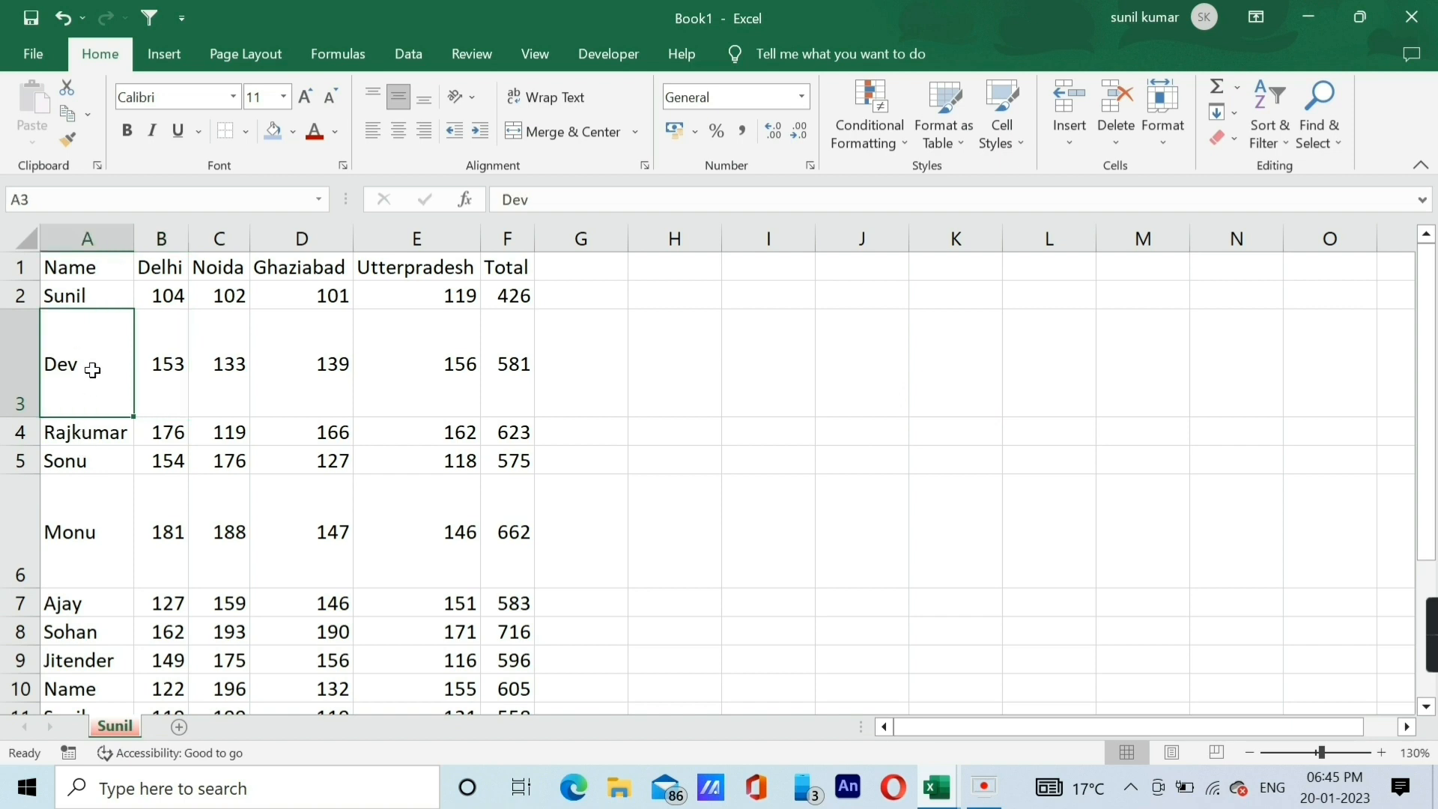
key(ctrl+a)
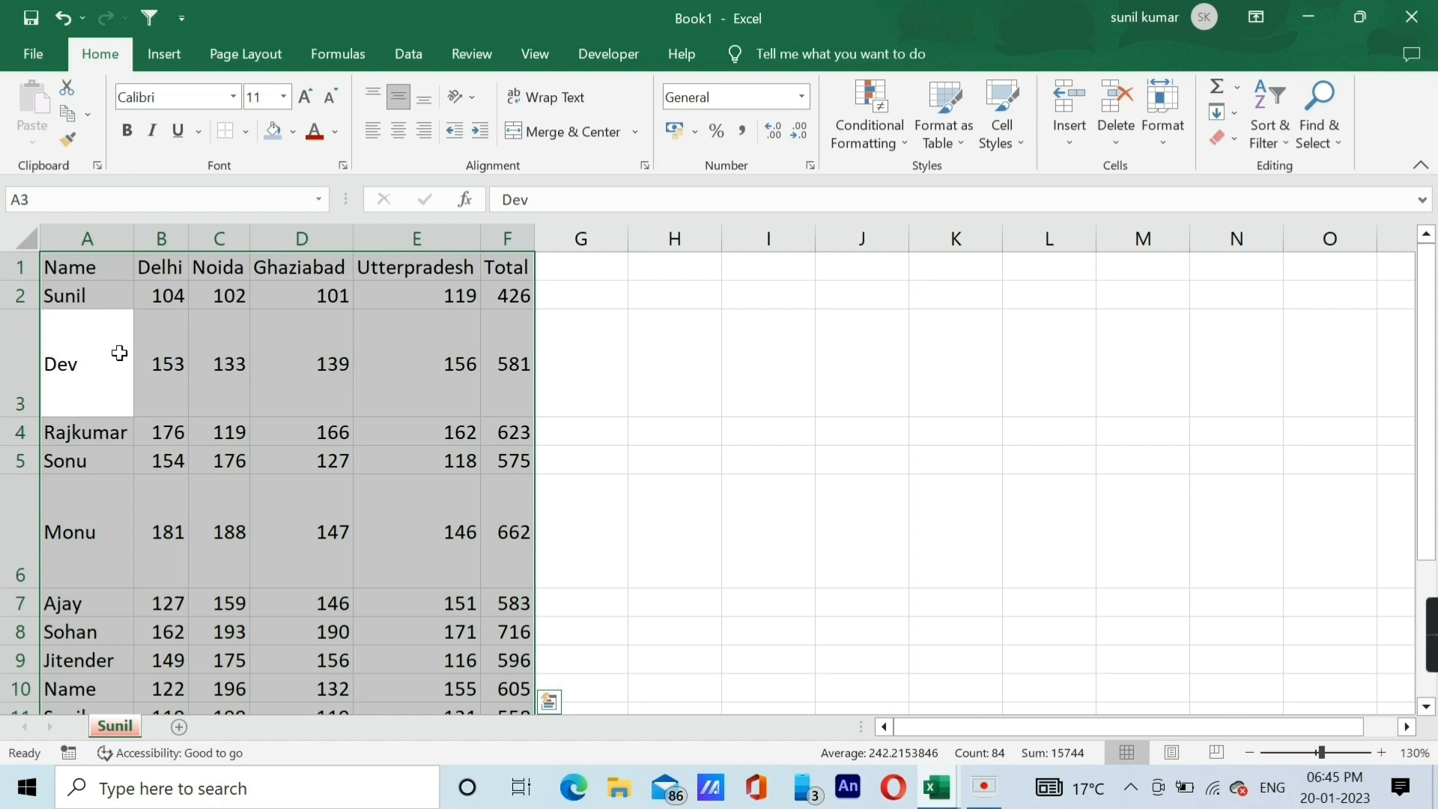
key(alt+o)
key(r)
key(a)
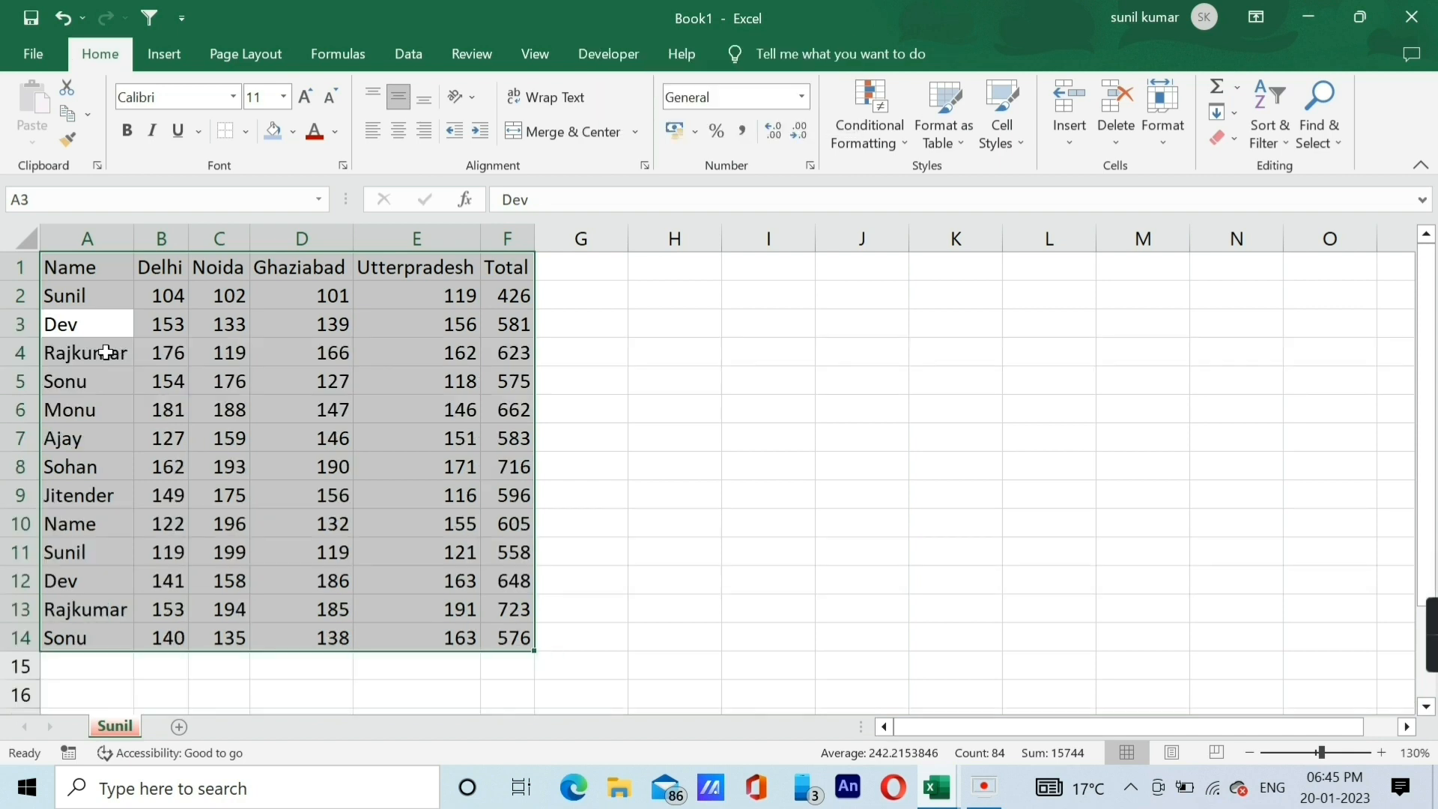
Select cell A4, collapse the ribbon and expand it again.
click(131, 341)
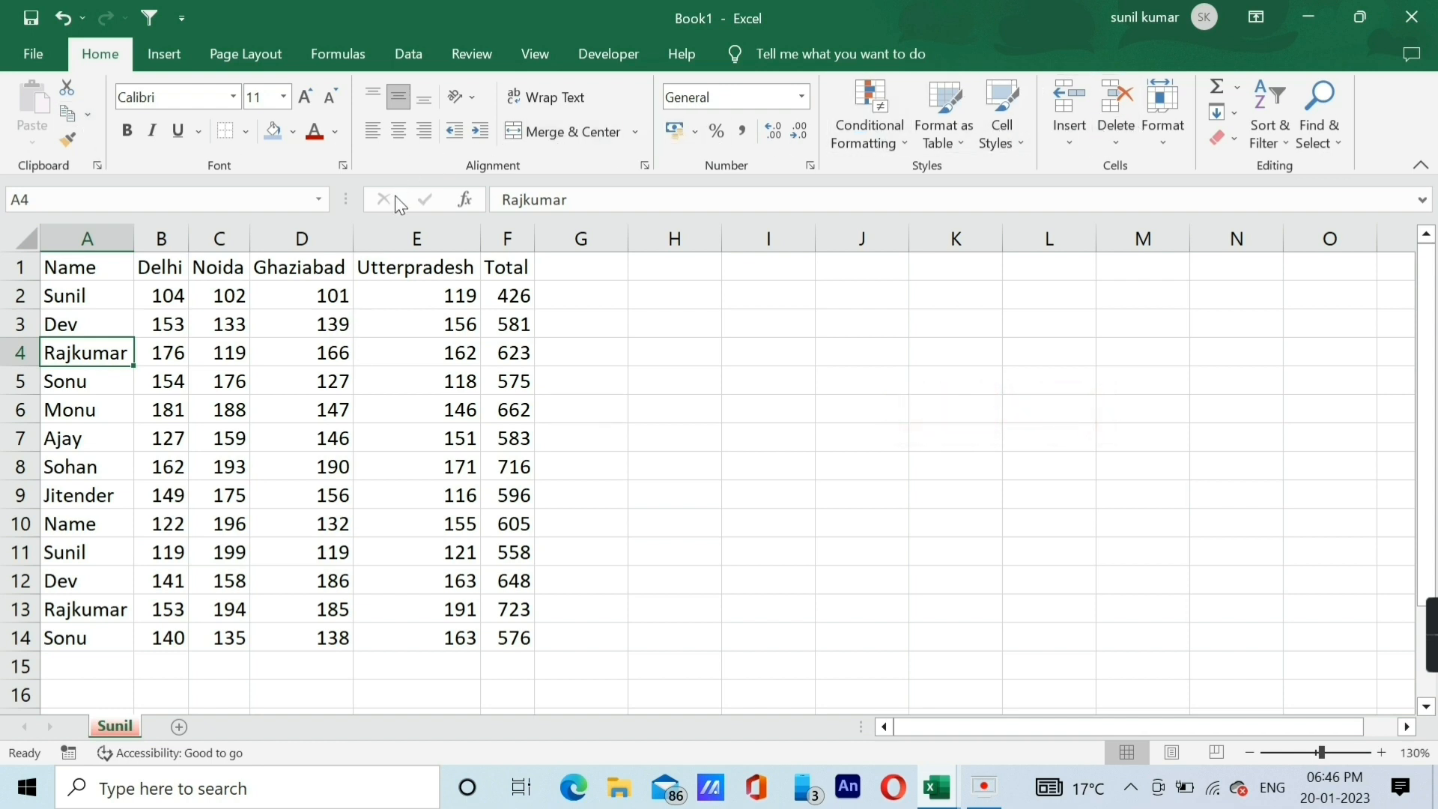
key(ctrl+F1)
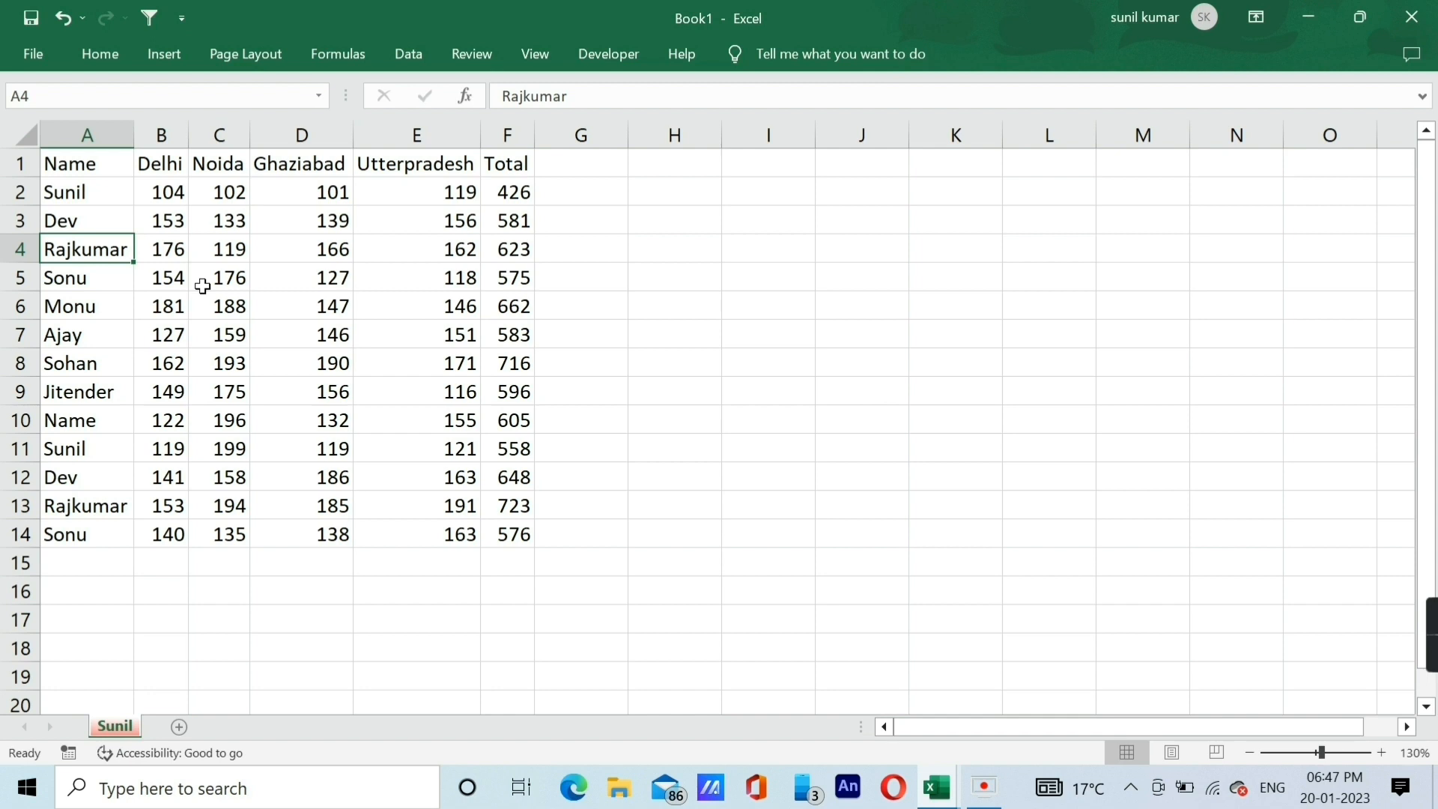
key(ctrl+F1)
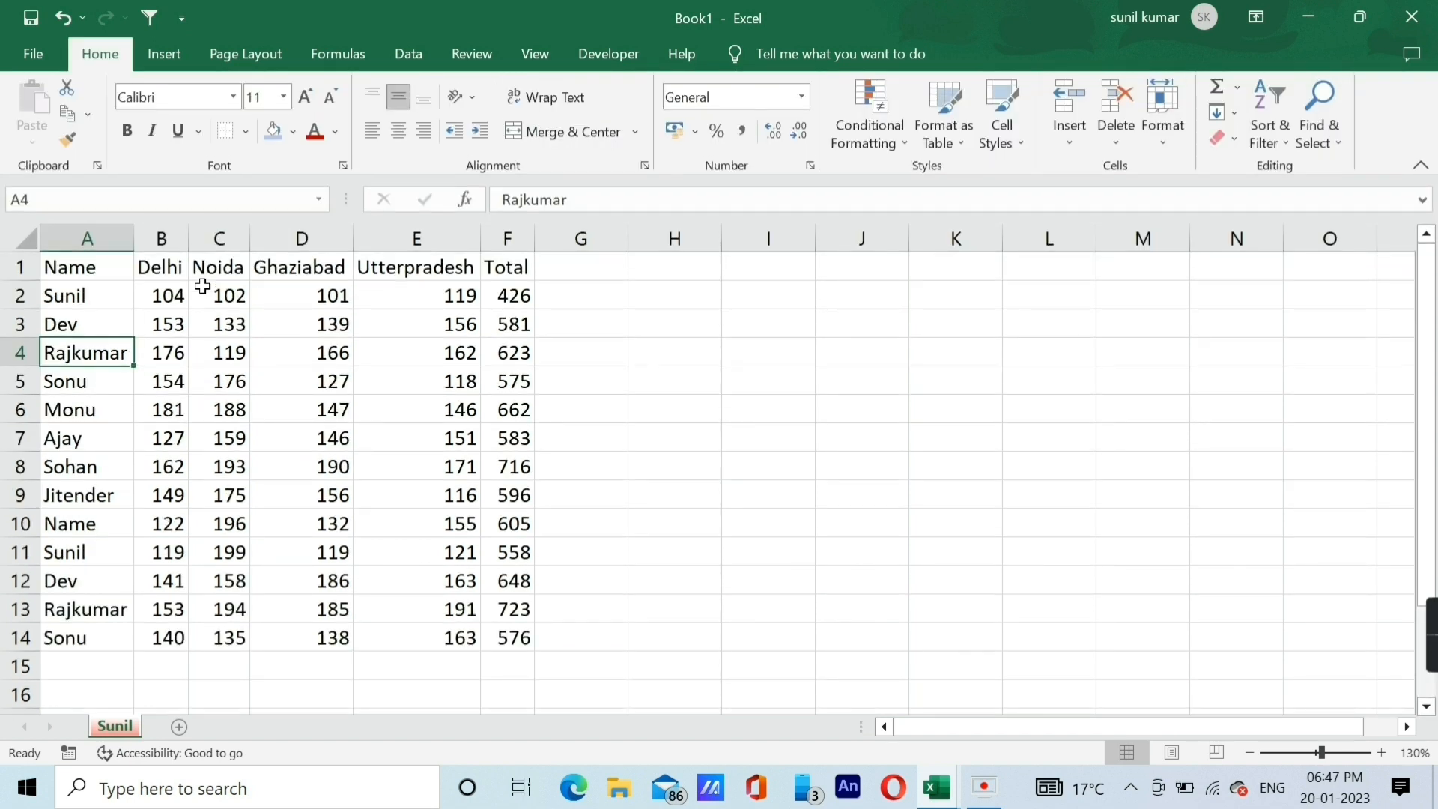